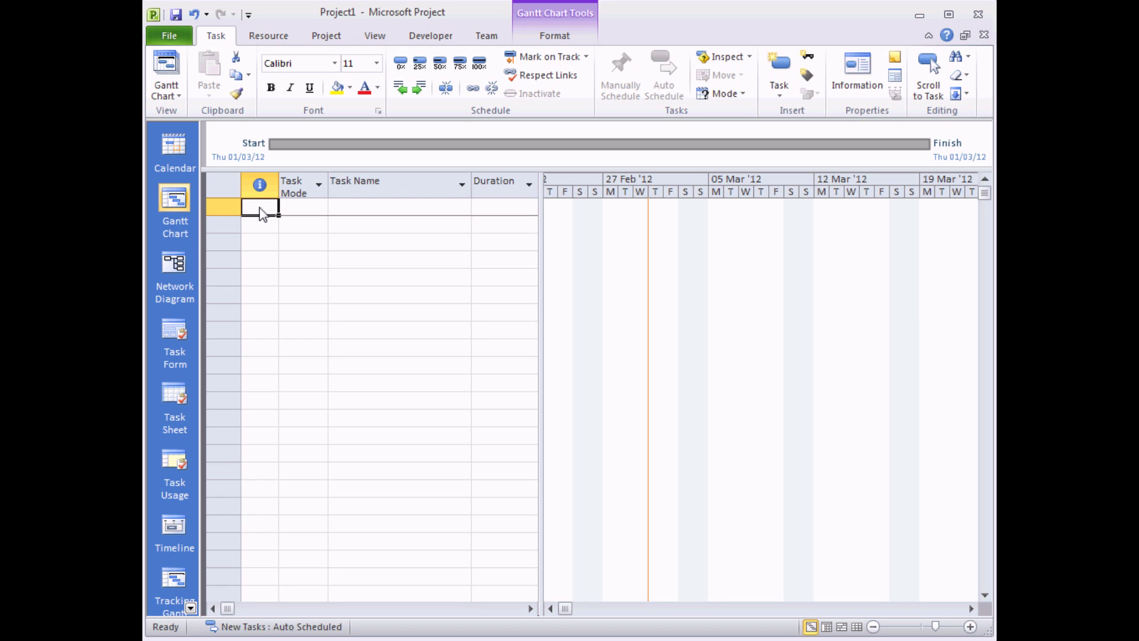
# Open the project information and set the project's start date to Monday 05/03/12
pyautogui.click(326, 36)
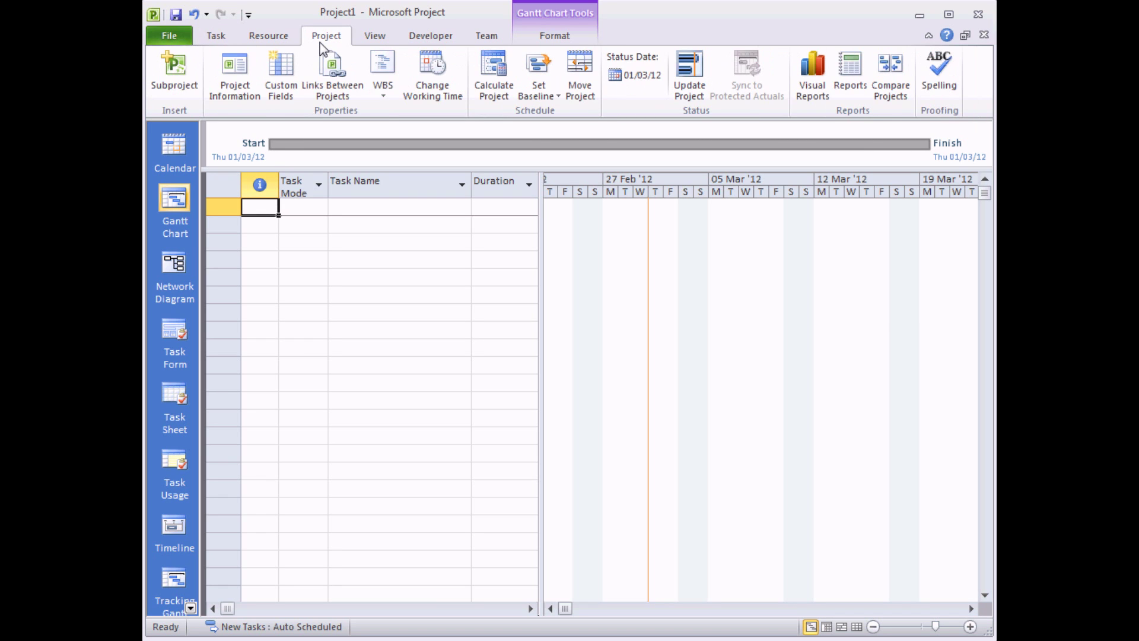
pyautogui.click(237, 79)
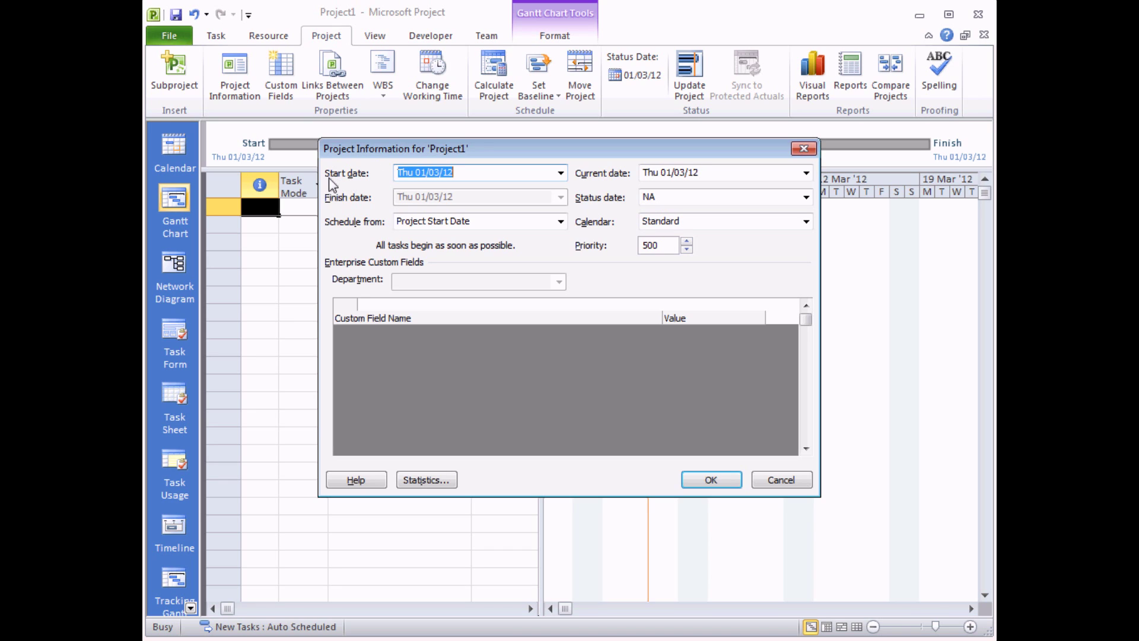
pyautogui.click(561, 174)
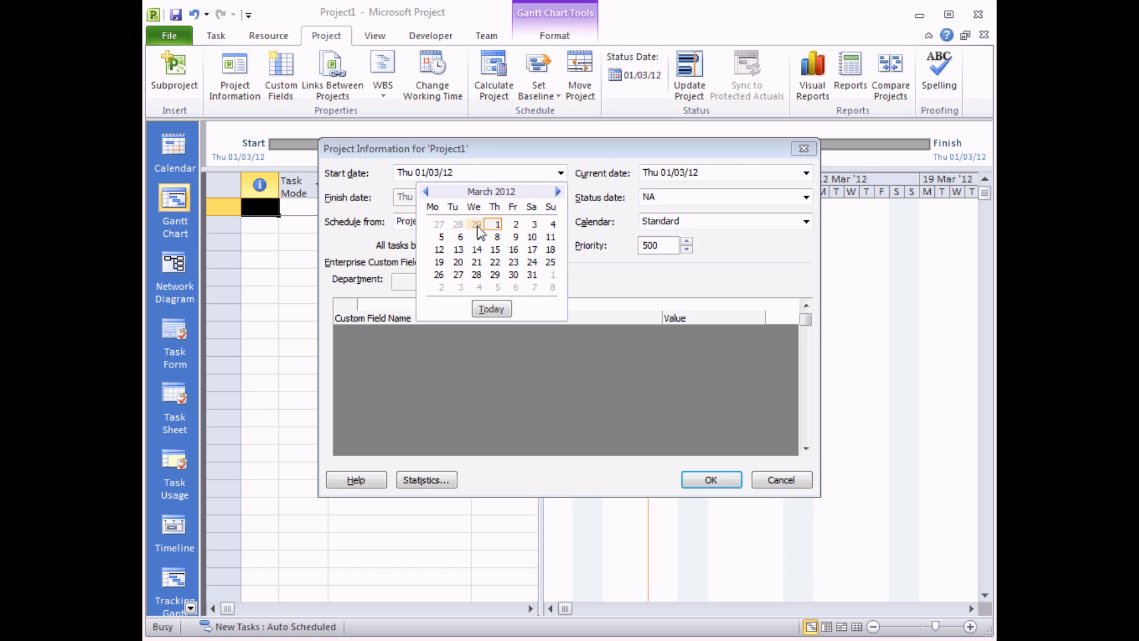
pyautogui.click(436, 238)
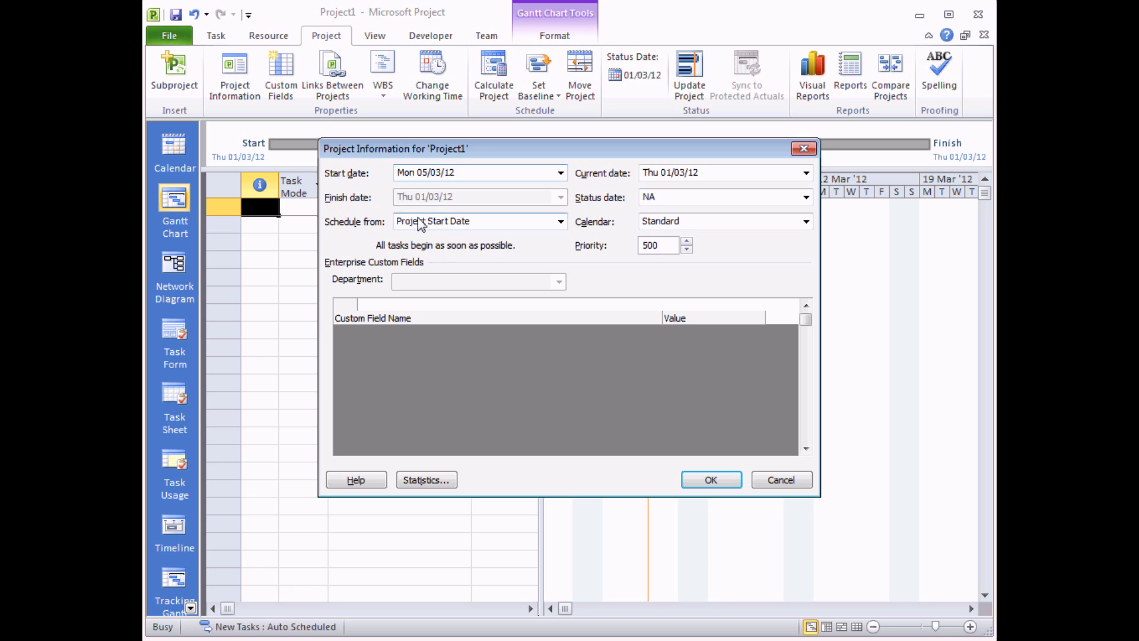
# Schedule the project from its finish date and set that finish date to Friday 27/04/12
pyautogui.click(560, 223)
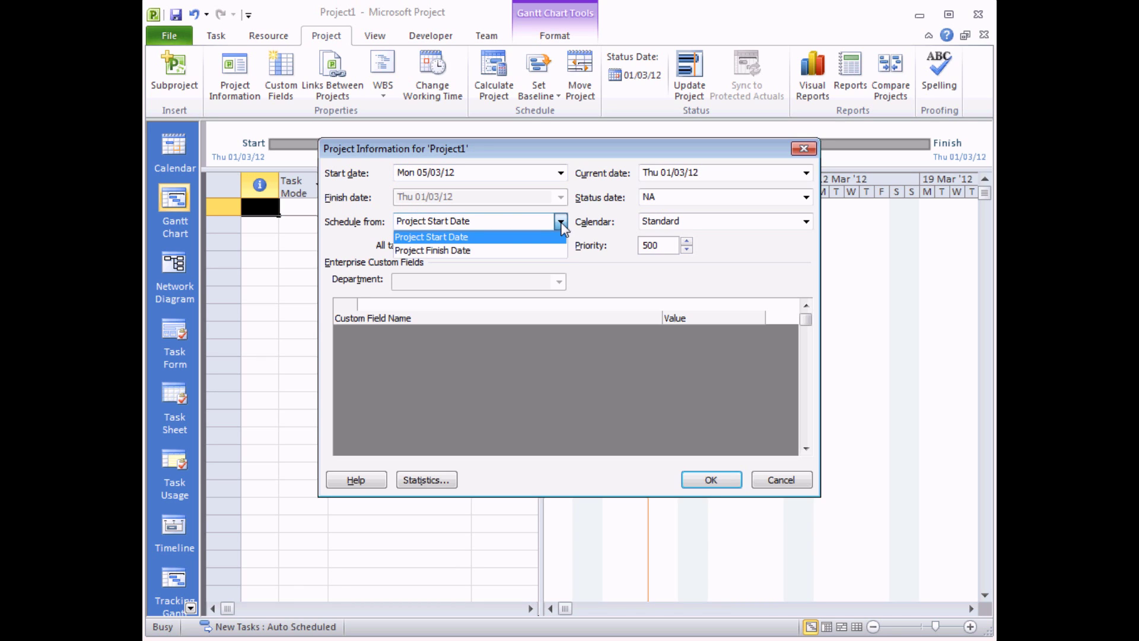
pyautogui.click(474, 250)
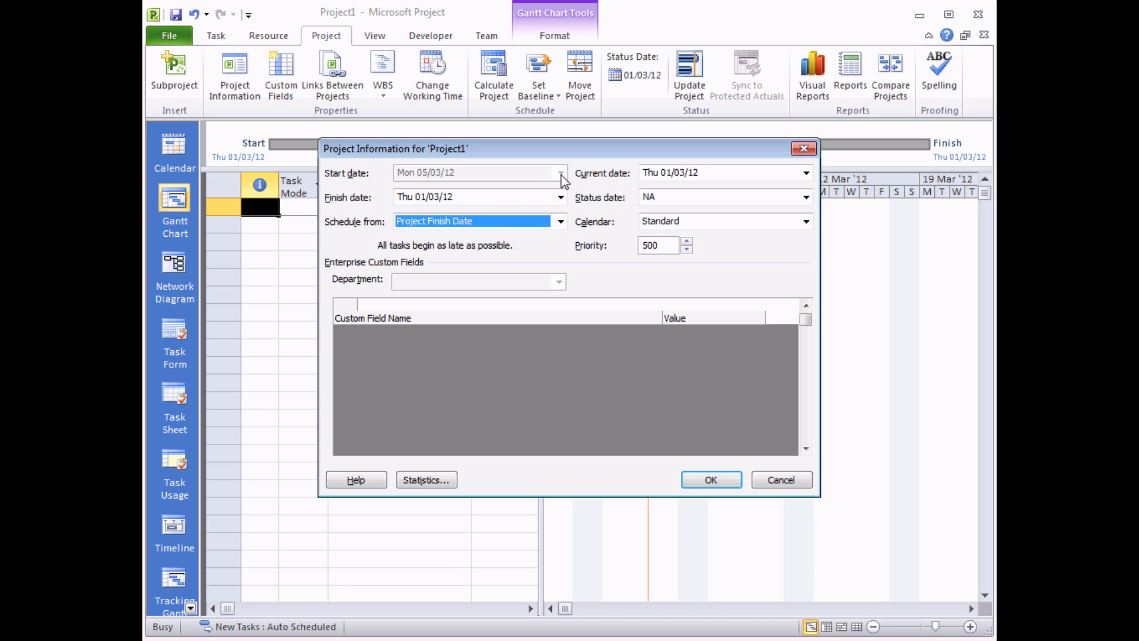
pyautogui.click(560, 199)
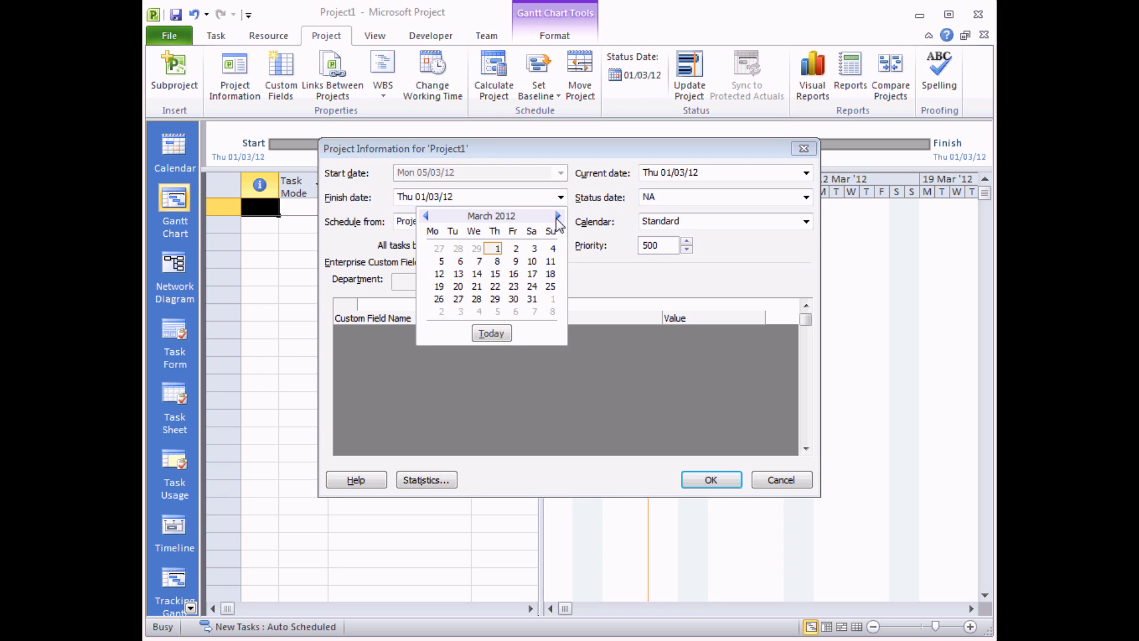
pyautogui.click(558, 216)
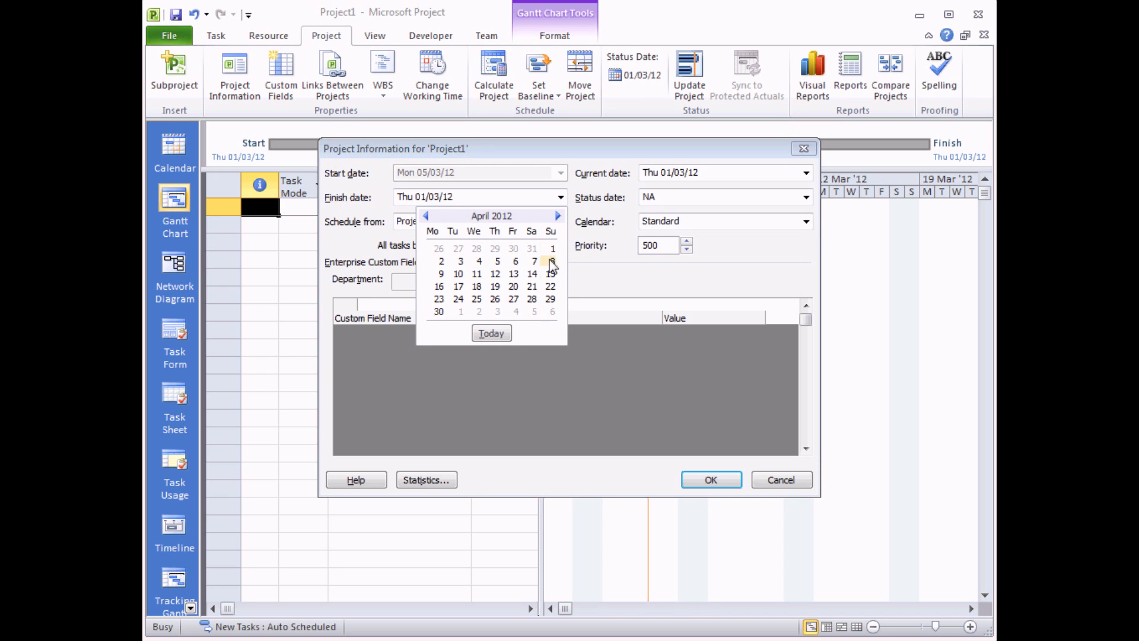
pyautogui.click(514, 299)
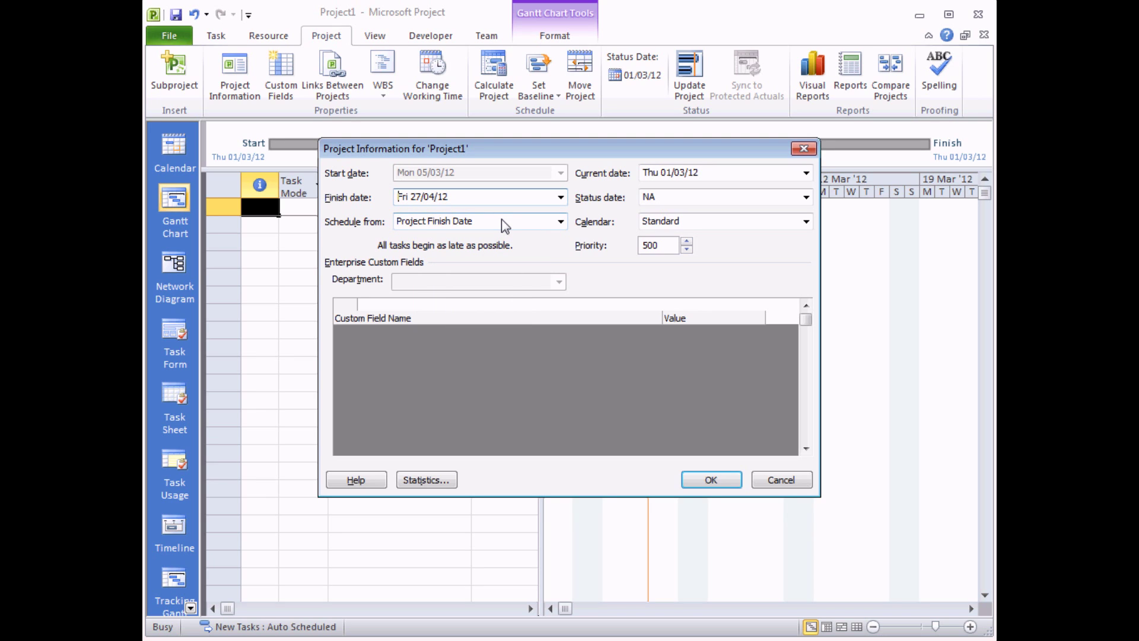
# Schedule the project from Project Start Date with the Standard calendar and accept the project information
pyautogui.click(535, 223)
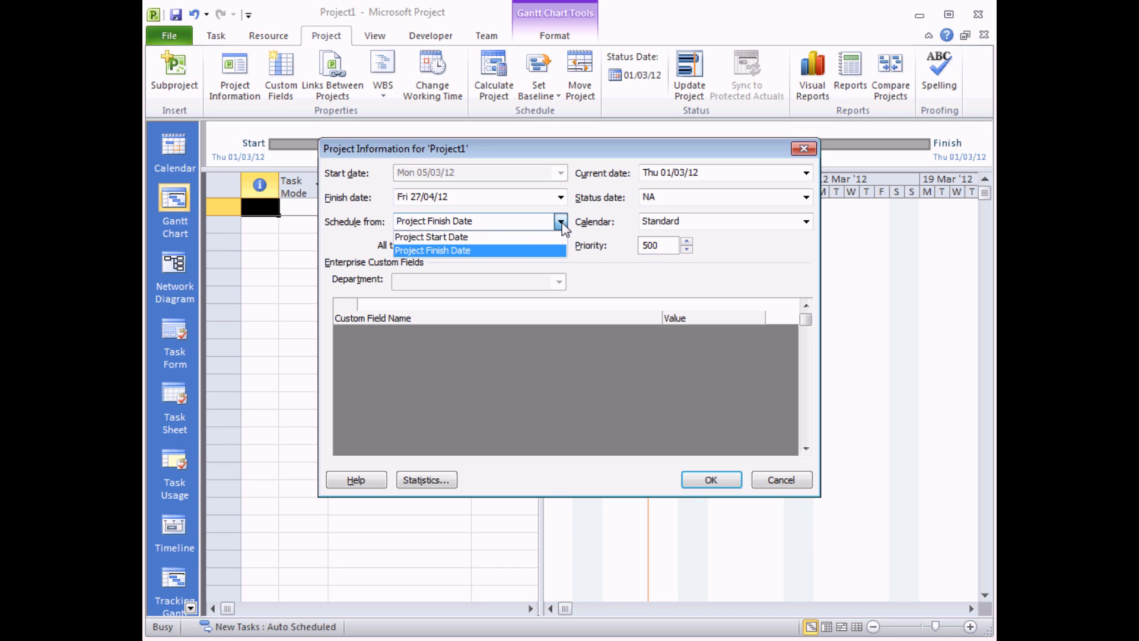
pyautogui.click(509, 238)
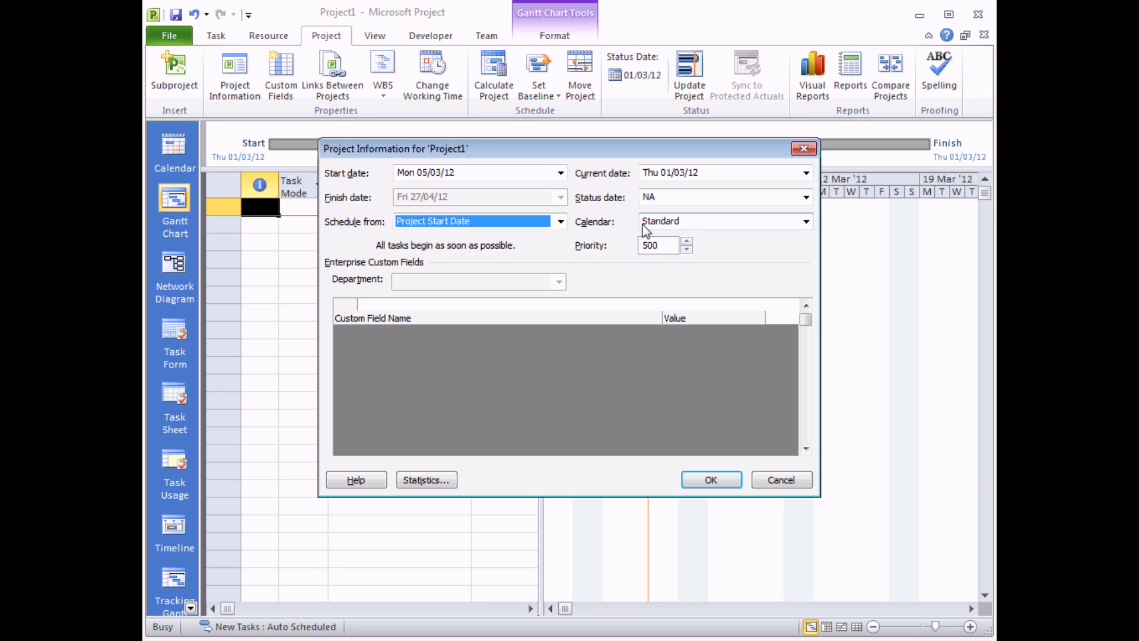
pyautogui.click(807, 223)
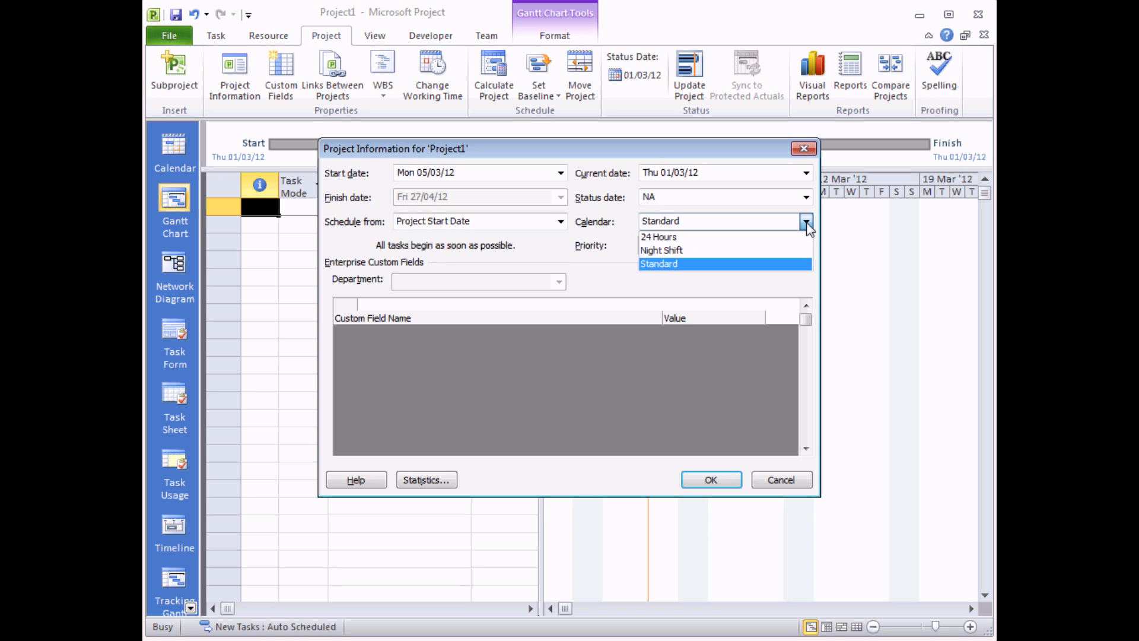
pyautogui.click(713, 264)
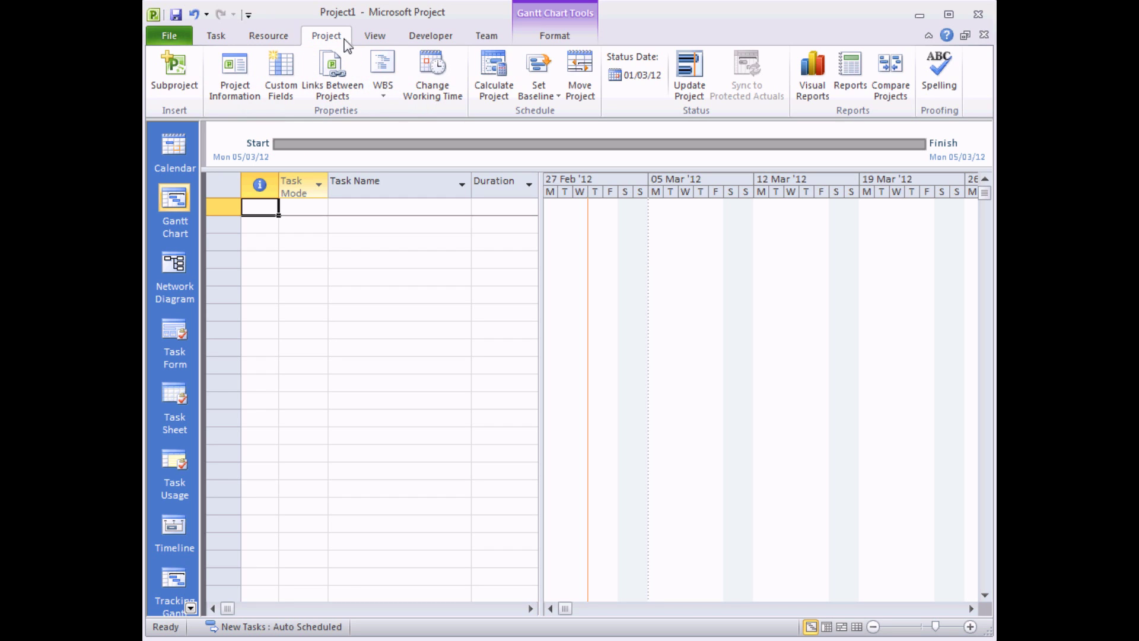
# Open the working time settings and examine the Standard calendar's working hours for each day of the week starting 5 March 2012
pyautogui.click(456, 76)
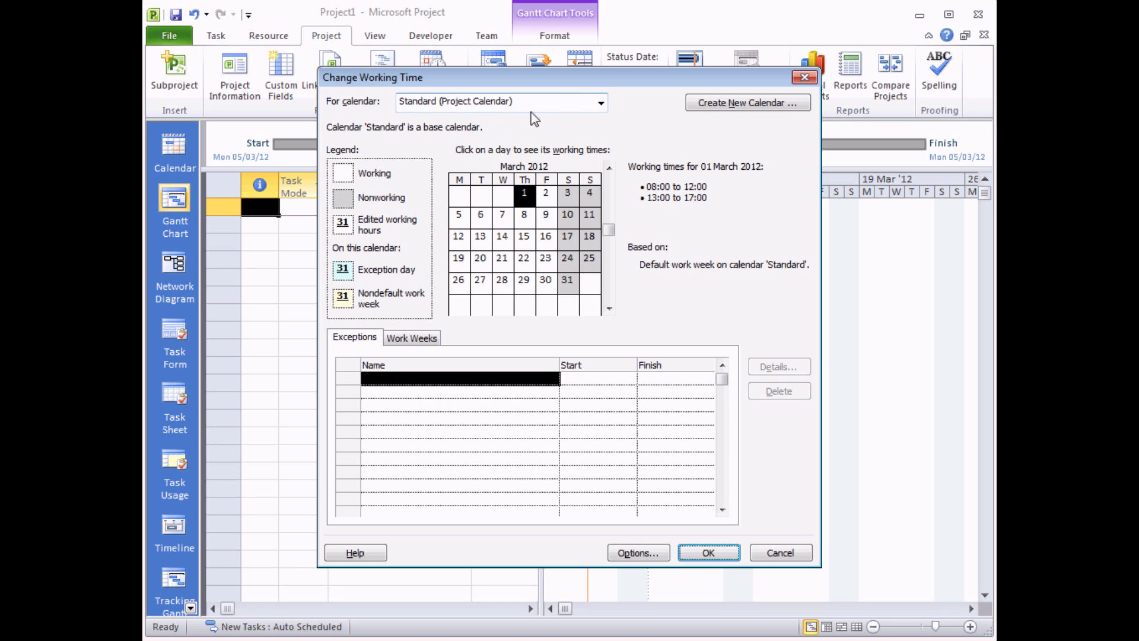
pyautogui.click(602, 105)
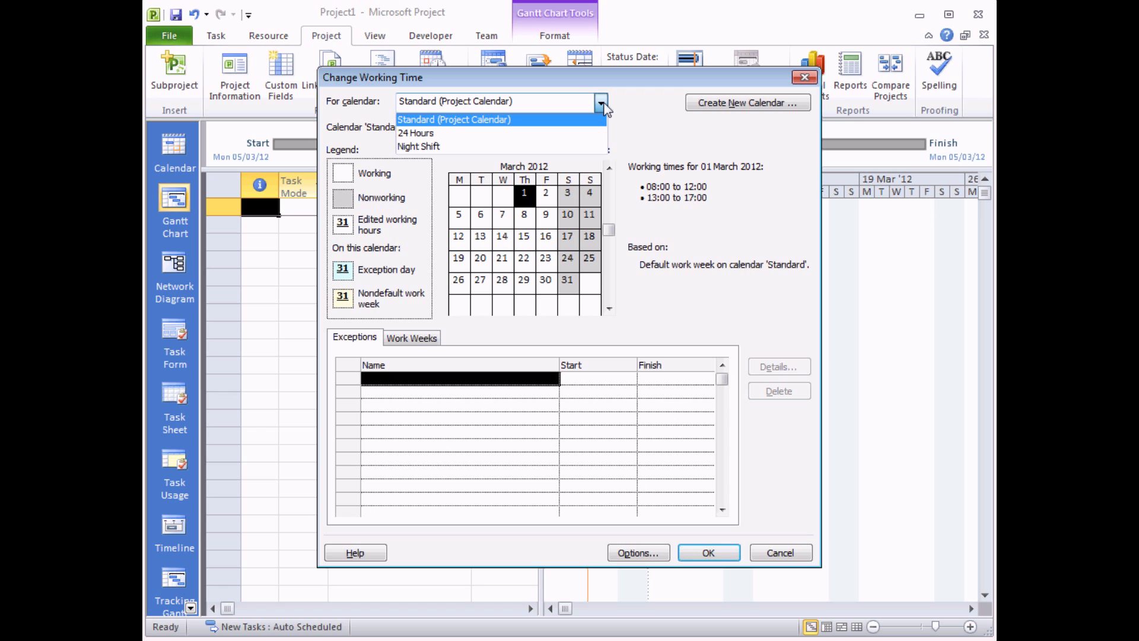
pyautogui.click(604, 104)
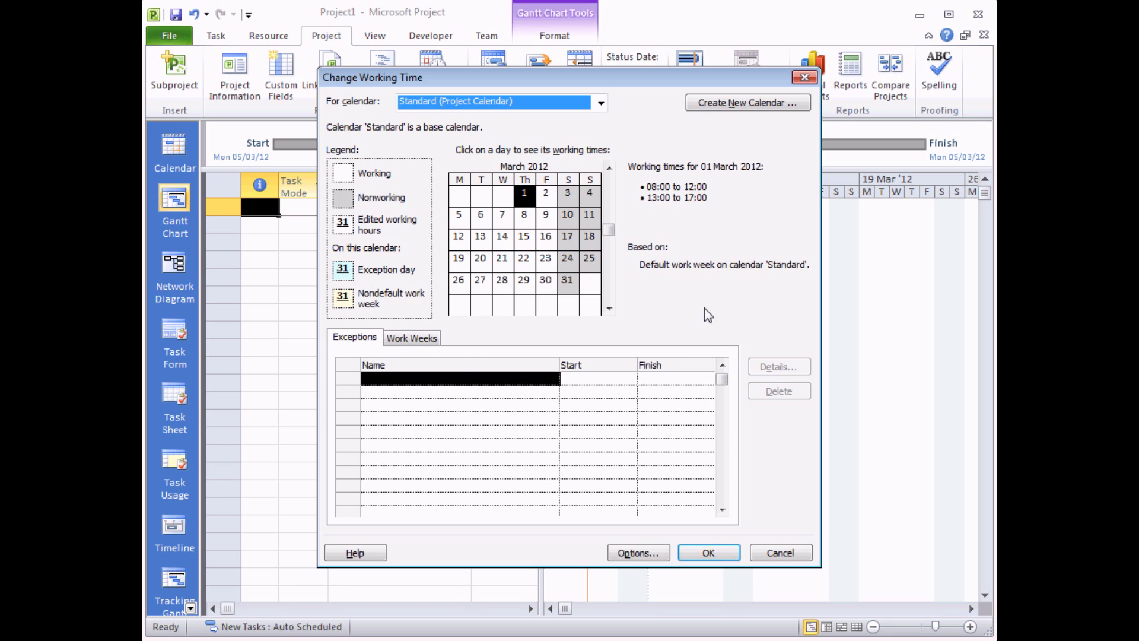
pyautogui.click(458, 224)
pyautogui.click(479, 225)
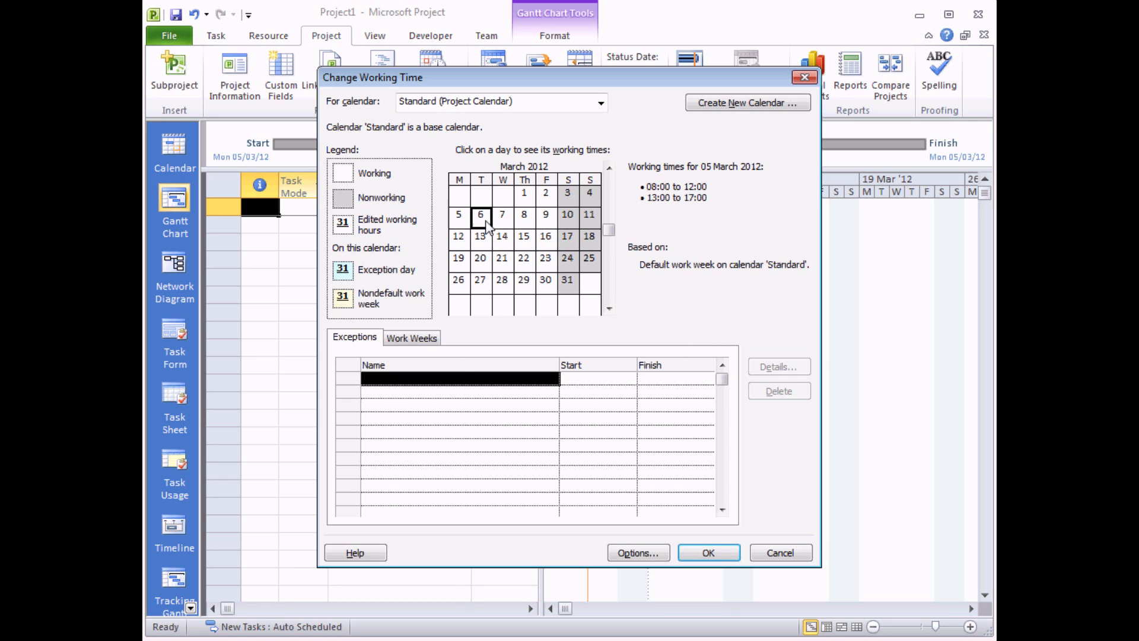
pyautogui.click(510, 226)
pyautogui.click(526, 225)
pyautogui.click(541, 225)
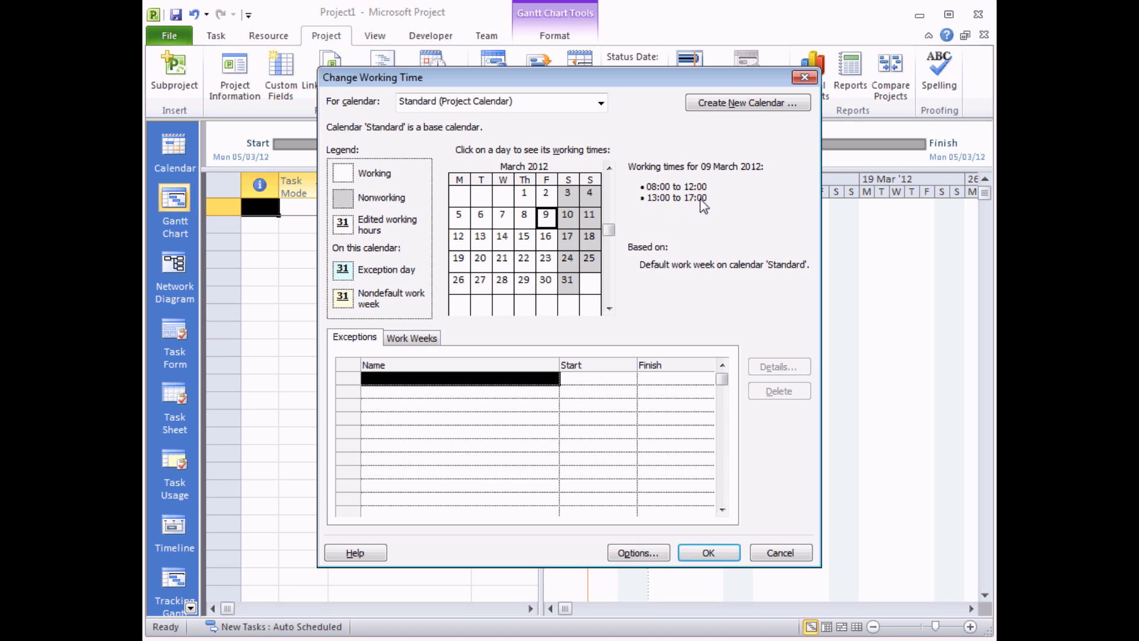
pyautogui.click(573, 223)
pyautogui.click(590, 220)
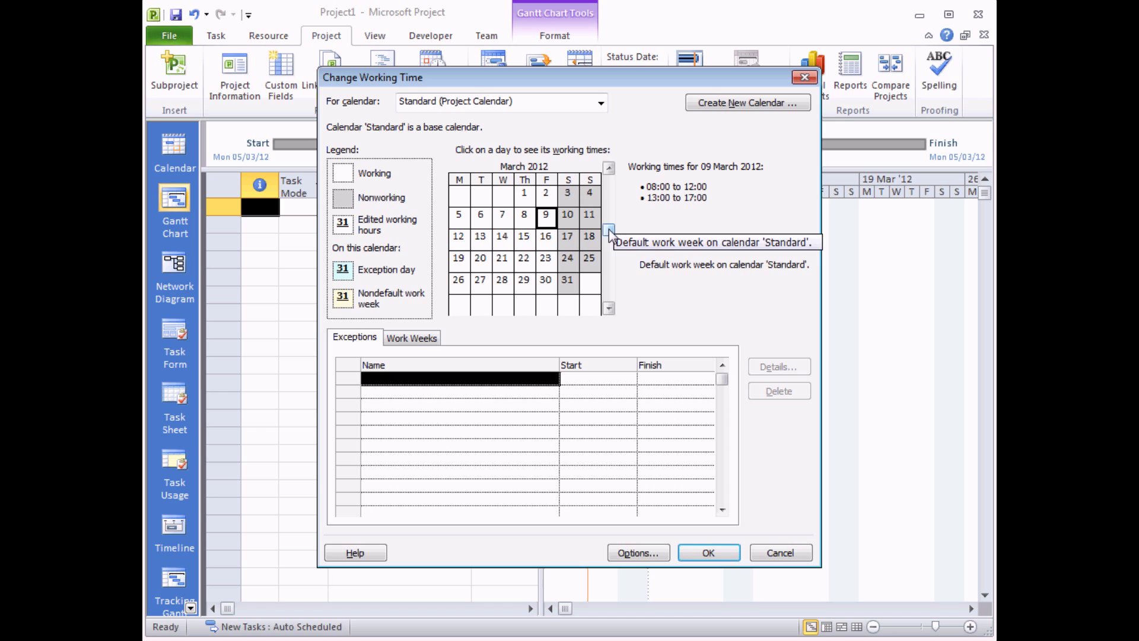
# Add an exception named Good Friday on 6 April 2012 to the Standard calendar and check that day's working times
pyautogui.click(609, 308)
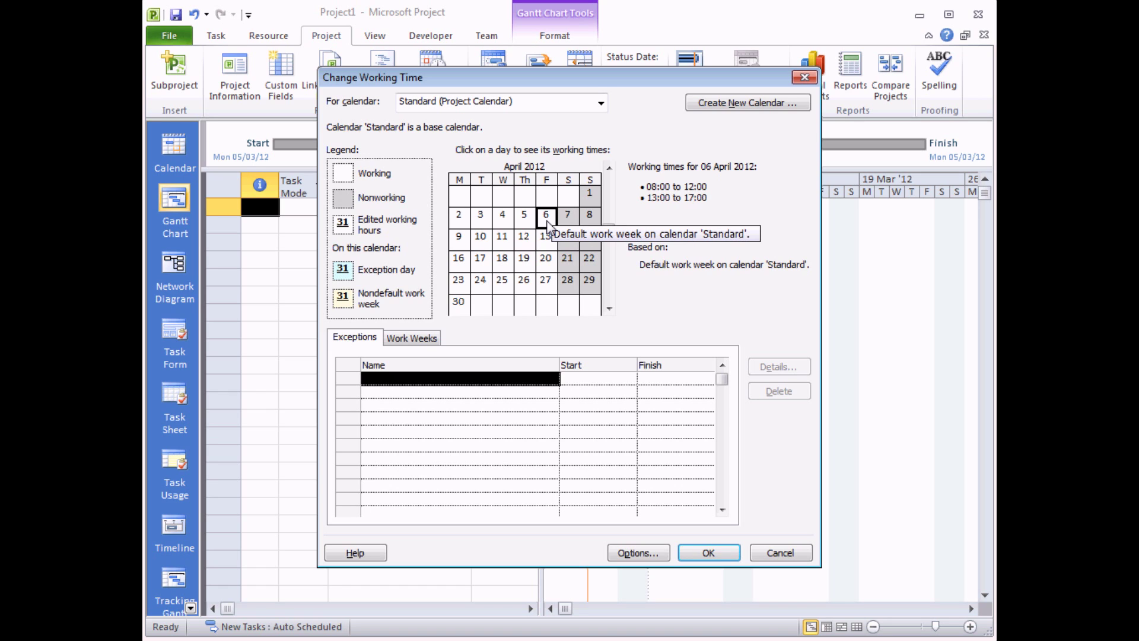
pyautogui.click(429, 378)
pyautogui.write('Goo')
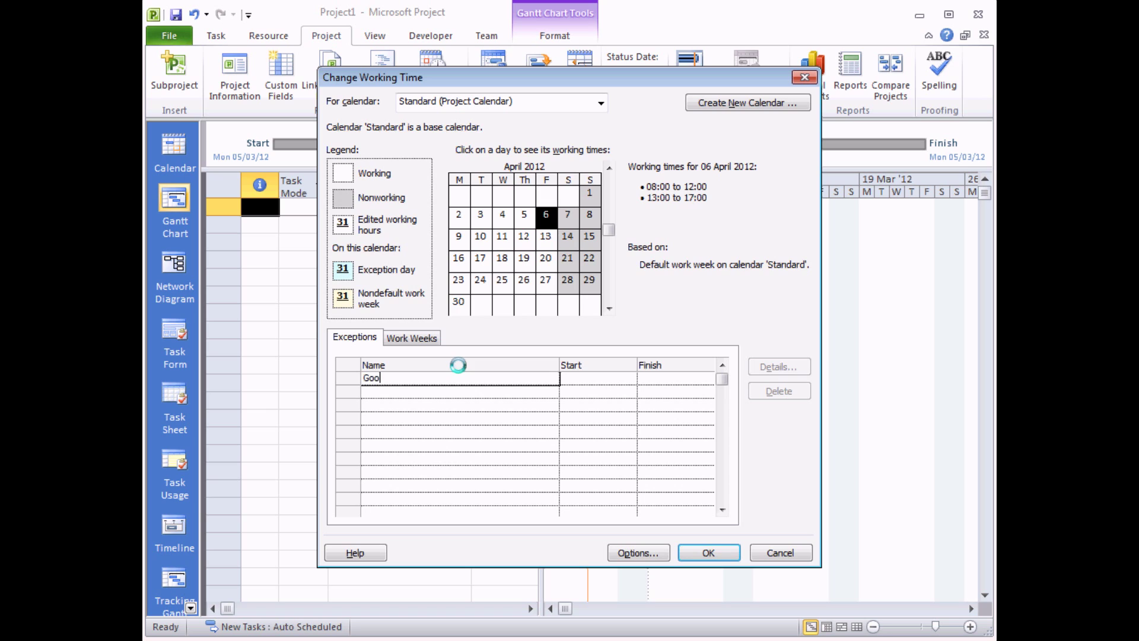
pyautogui.write('d Friday')
pyautogui.press('Return')
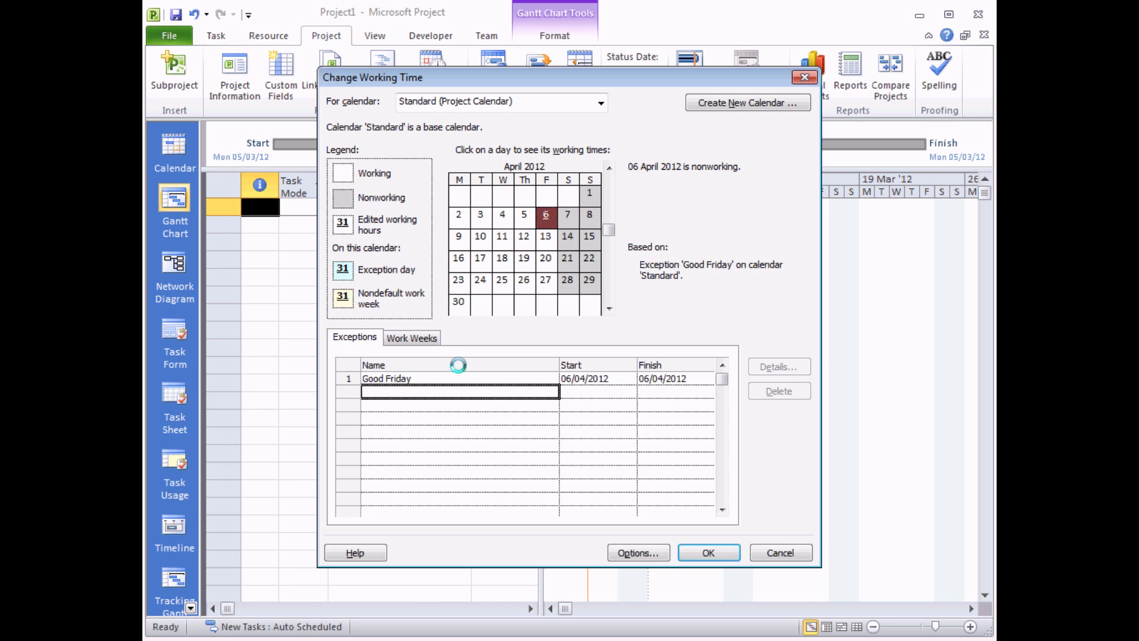
pyautogui.click(473, 378)
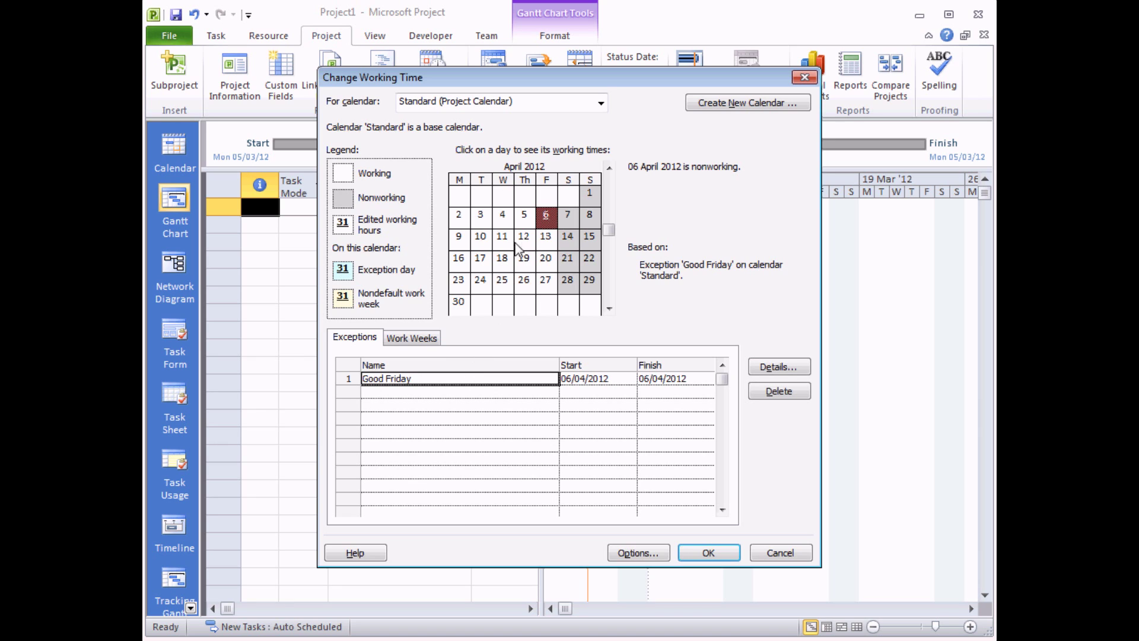
pyautogui.click(547, 218)
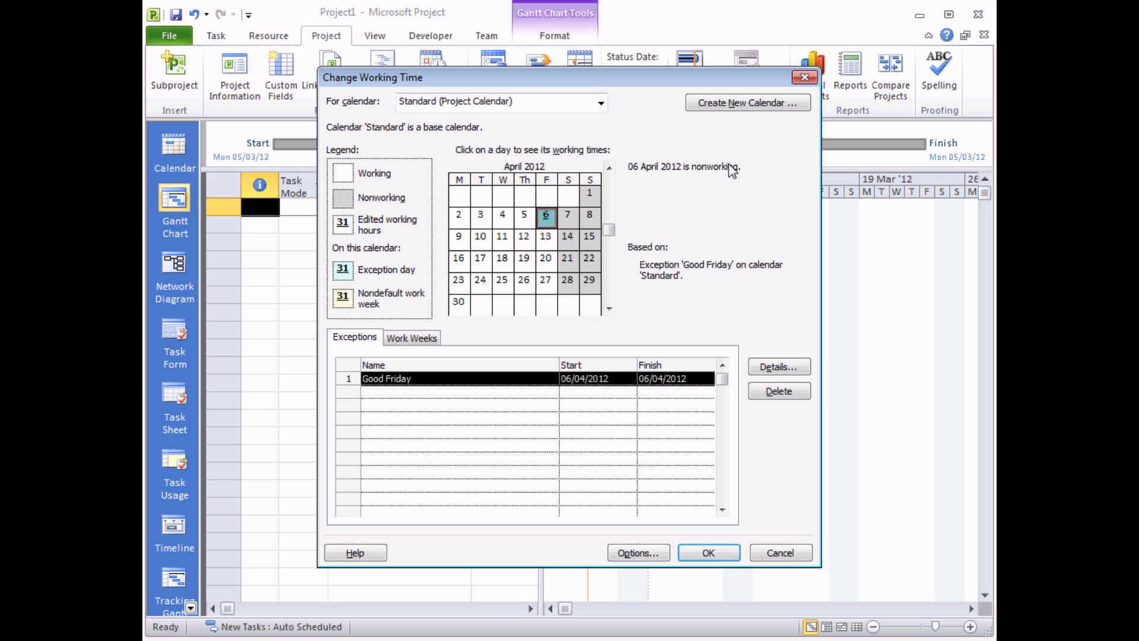
# Add an exception named Easter Monday on 9 April 2012 and check that day's working times
pyautogui.click(459, 240)
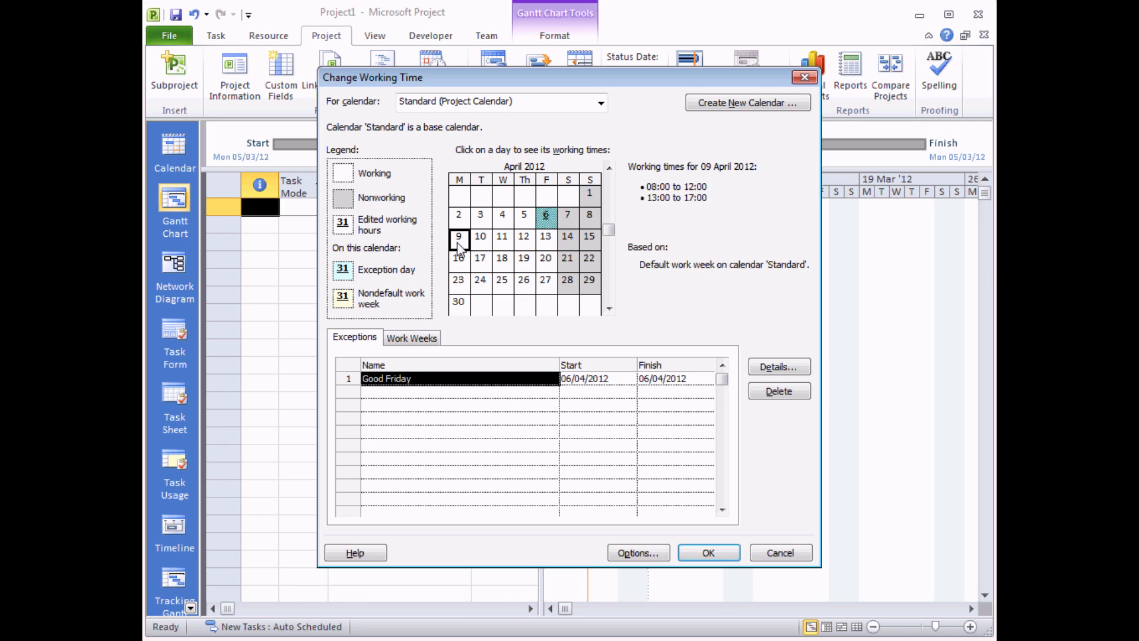
pyautogui.click(420, 391)
pyautogui.write('Easter Monday')
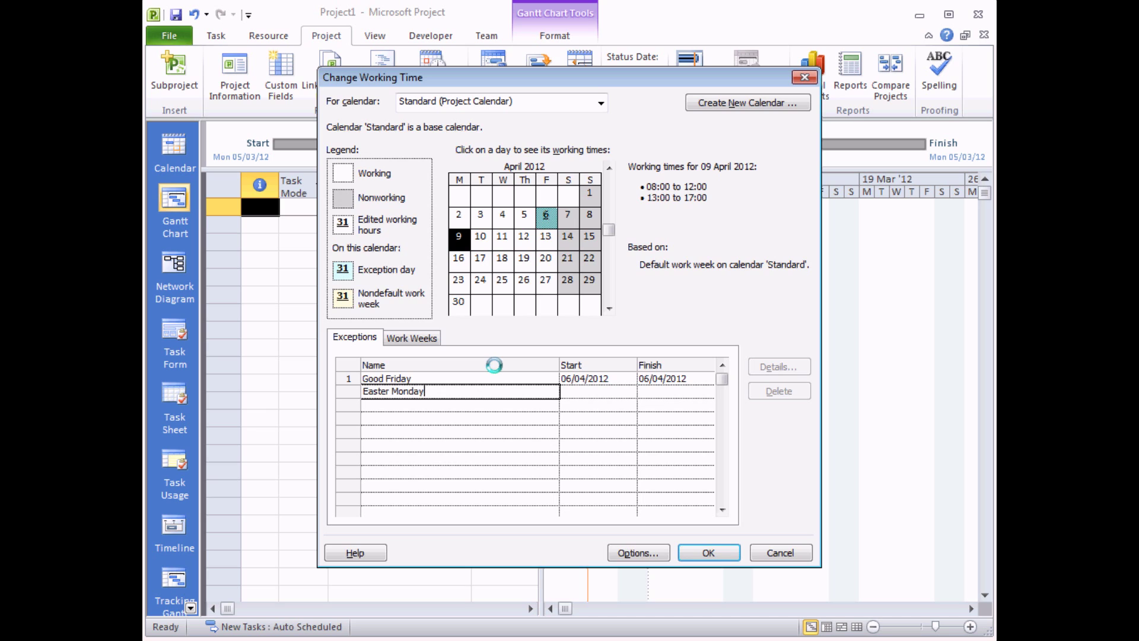
pyautogui.press('Return')
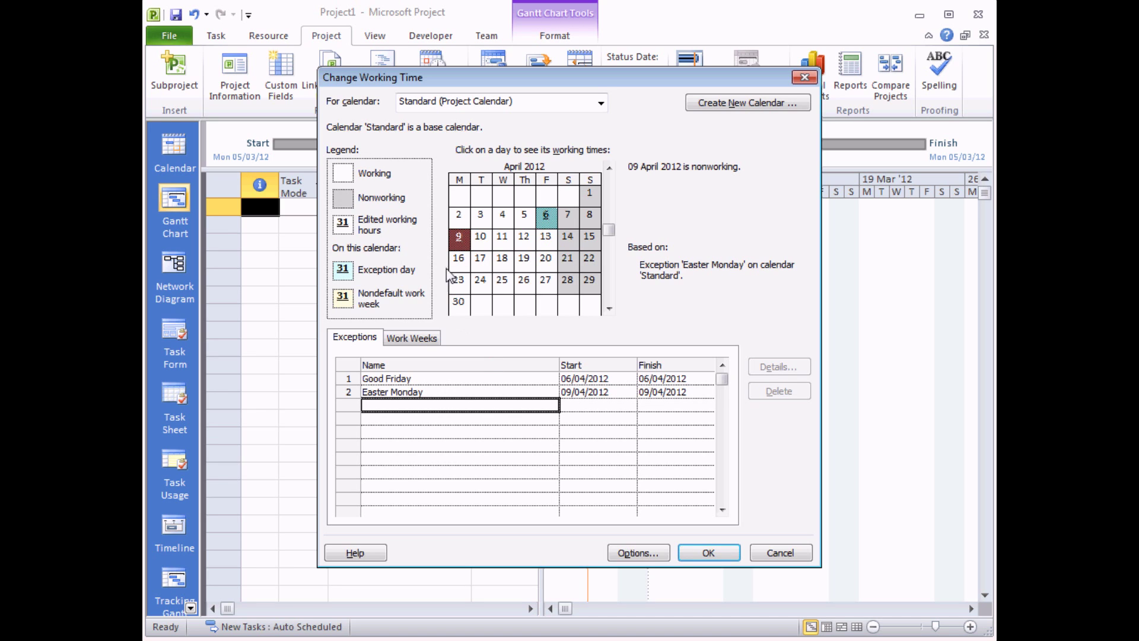
pyautogui.click(462, 239)
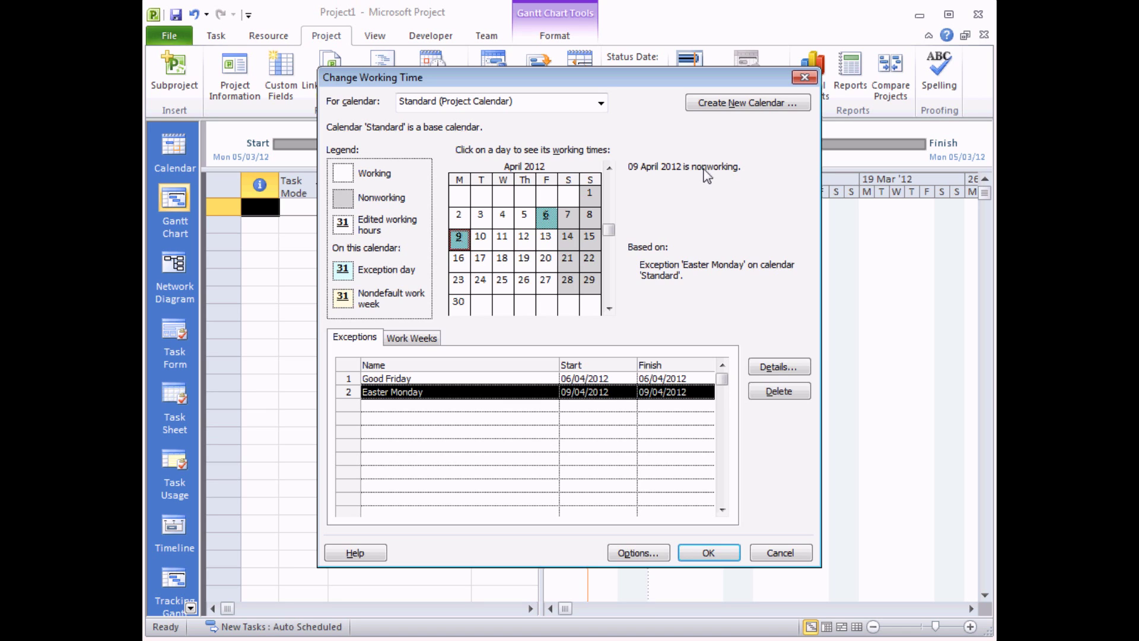
# Add an exception named Spring Bank Holiday on 4 June 2012 to the Standard calendar
pyautogui.click(609, 308)
pyautogui.click(609, 309)
pyautogui.click(459, 217)
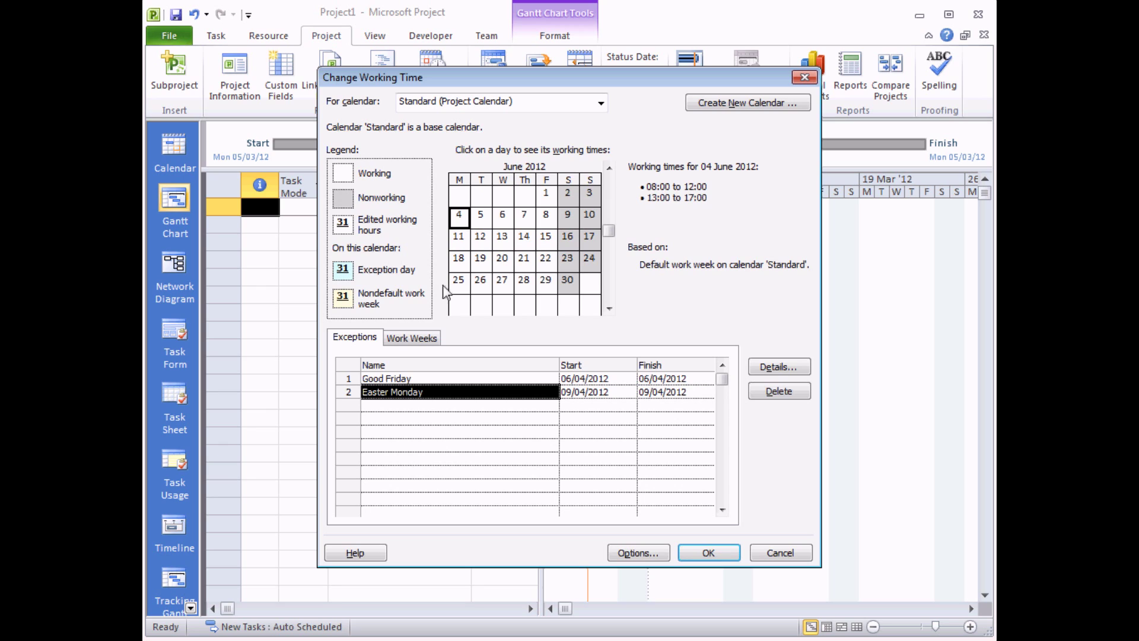
pyautogui.click(413, 405)
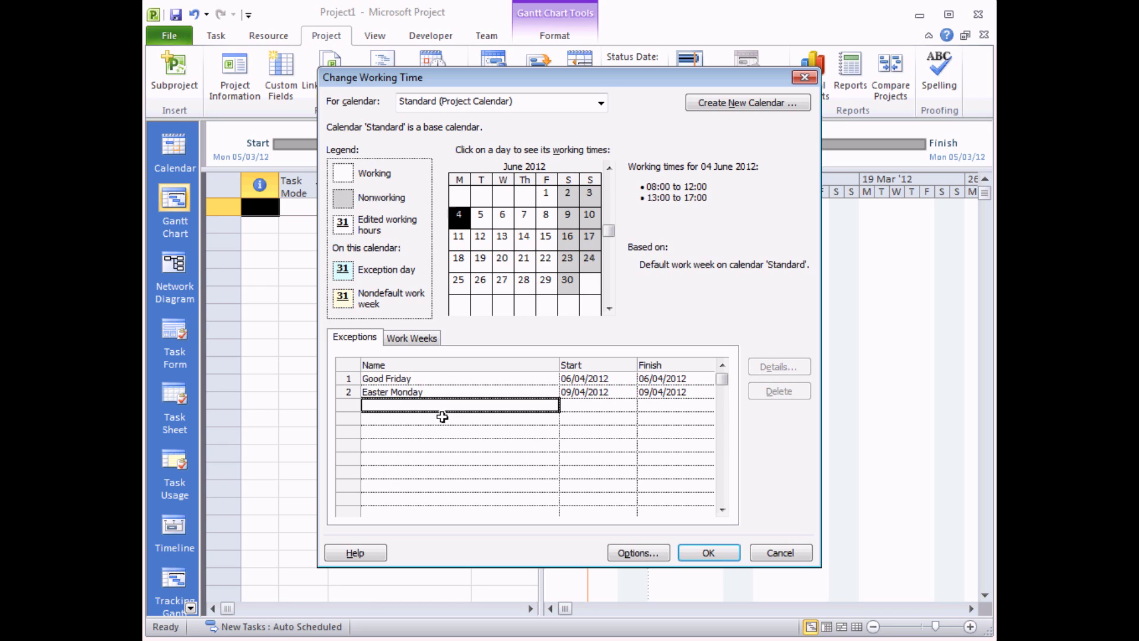
pyautogui.write('Spring ')
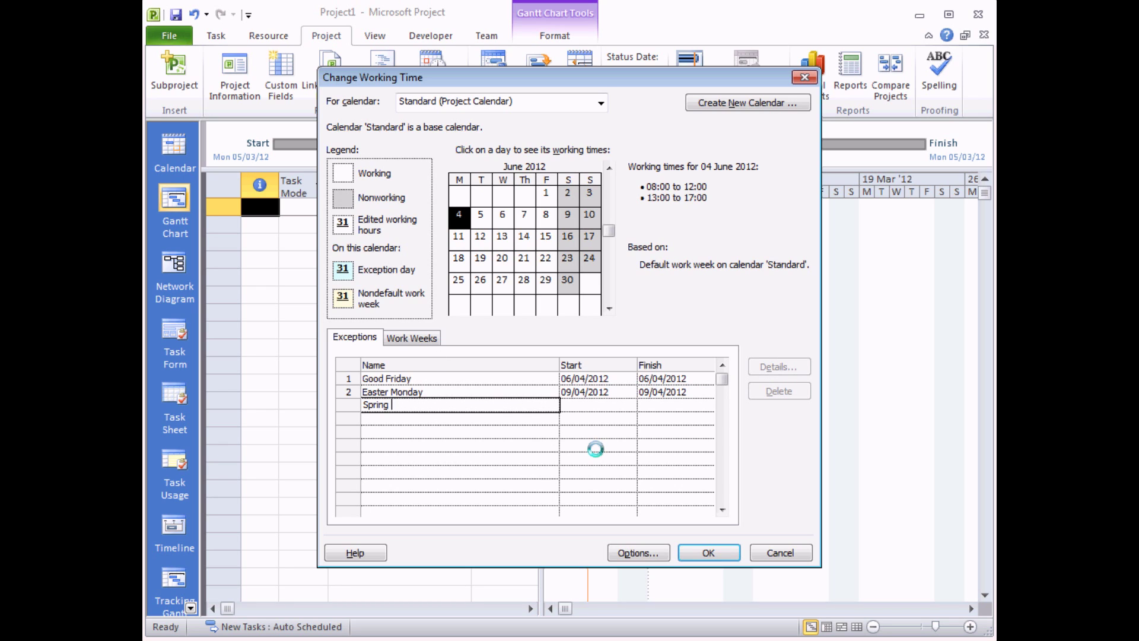
pyautogui.write('Bank Joliday')
pyautogui.press('BackSpace')
pyautogui.press('BackSpace')
pyautogui.press('BackSpace')
pyautogui.press('BackSpace')
pyautogui.press('BackSpace')
pyautogui.press('BackSpace')
pyautogui.press('BackSpace')
pyautogui.write('Holiday')
pyautogui.press('Return')
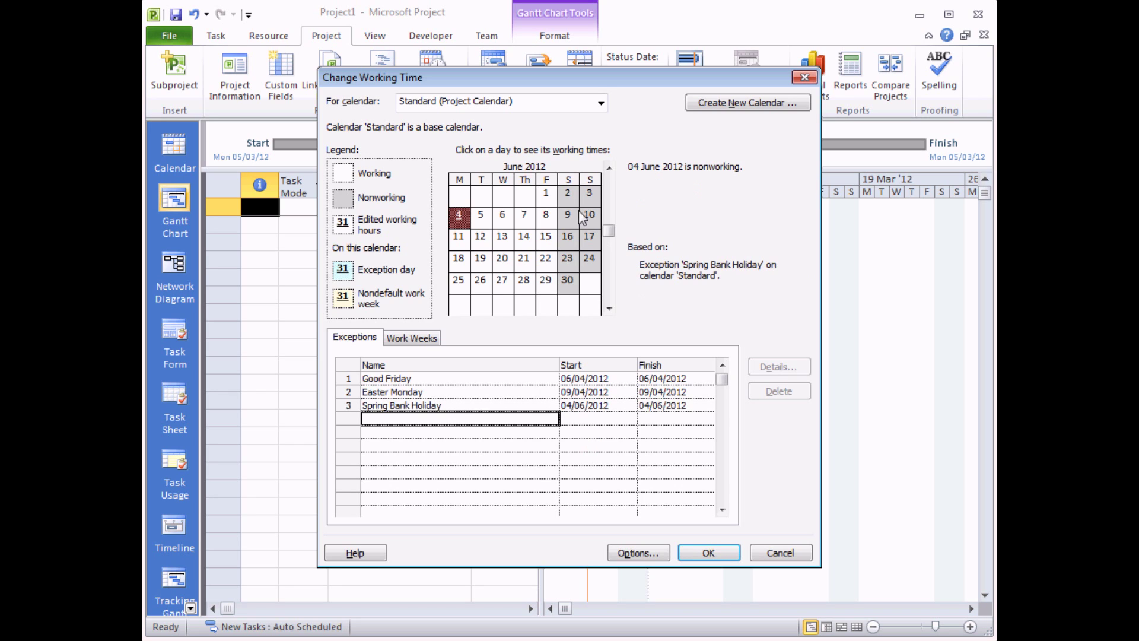
# Add an exception named Queen's Diamond Jubillee on 5 June 2012 to the Standard calendar and check its start and finish dates
pyautogui.click(482, 220)
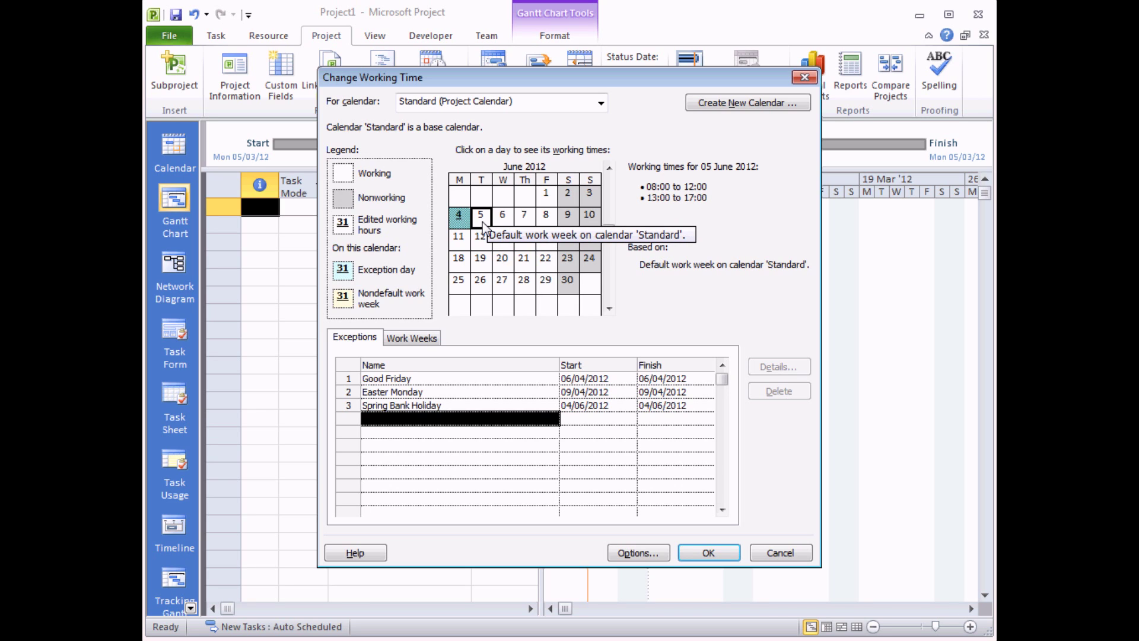
pyautogui.click(420, 419)
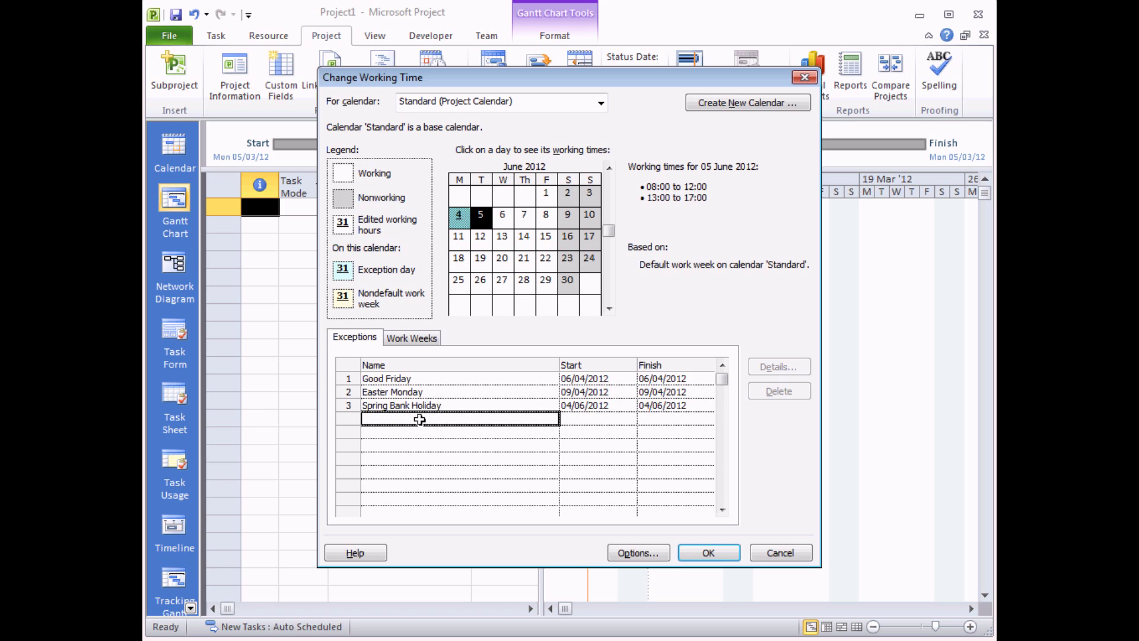
pyautogui.write("Queen'")
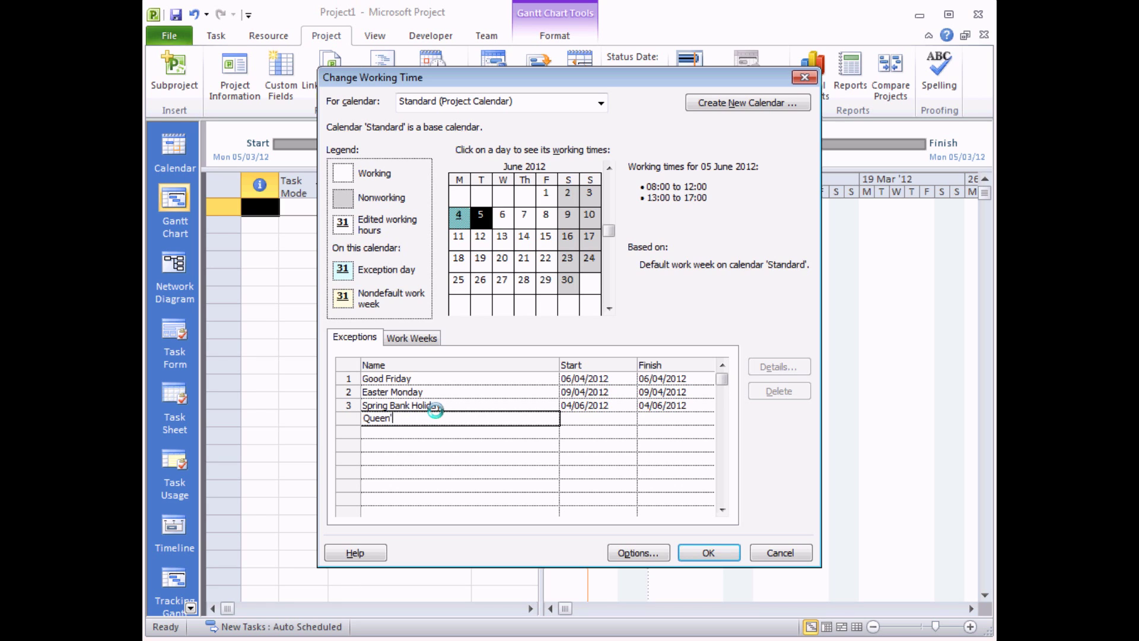
pyautogui.write('s Diamond Jubille')
pyautogui.press('Return')
pyautogui.click(467, 419)
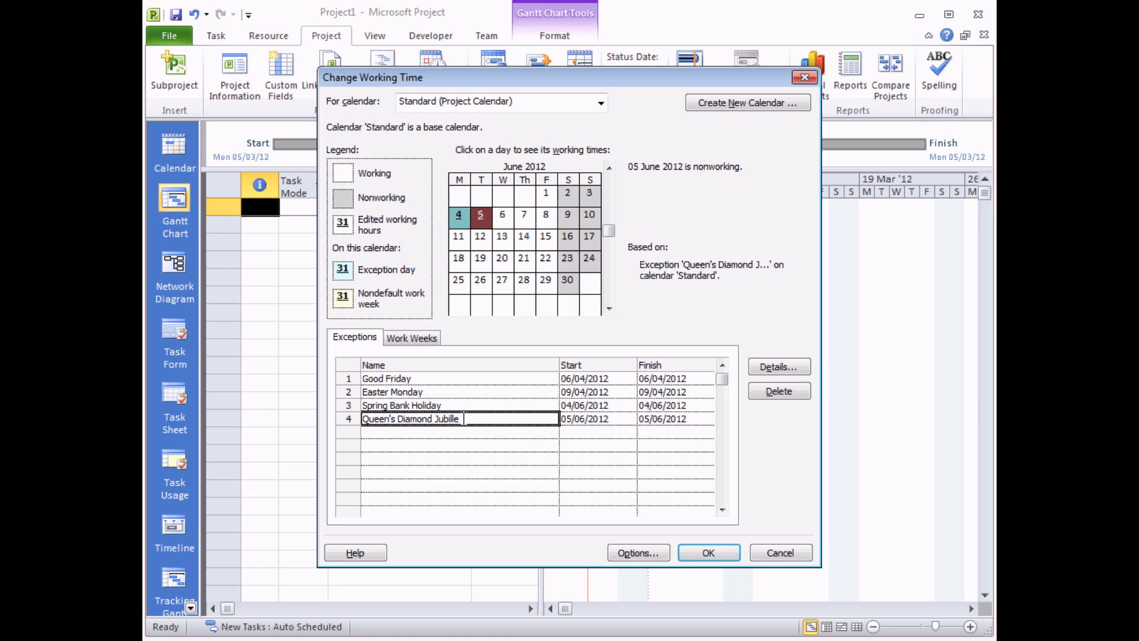
pyautogui.click(464, 419)
pyautogui.write('e')
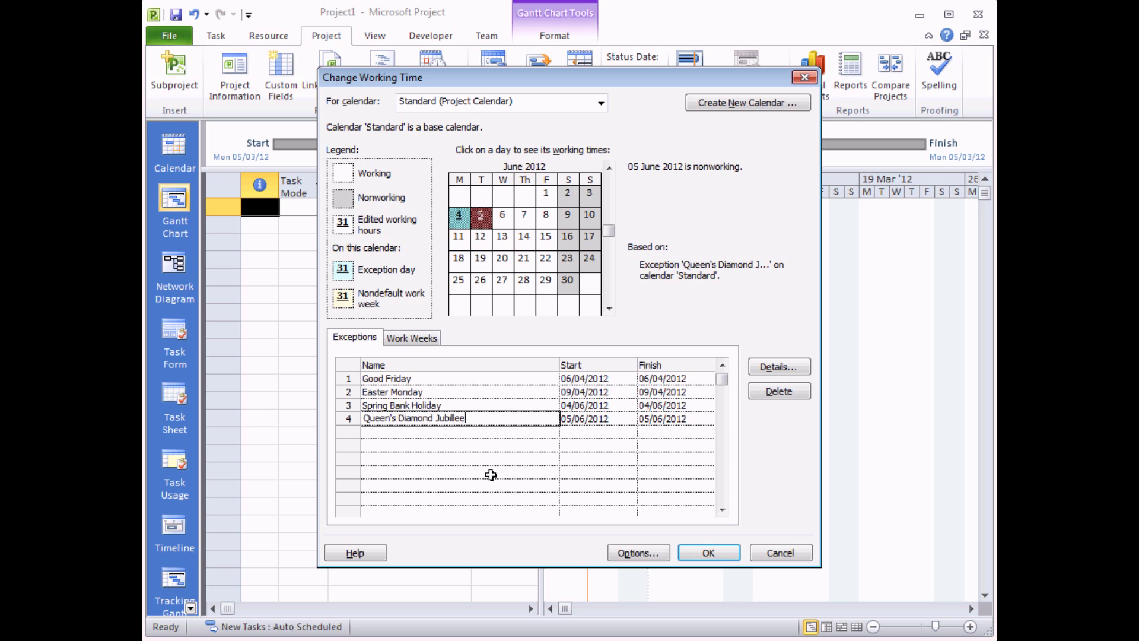
pyautogui.press('Return')
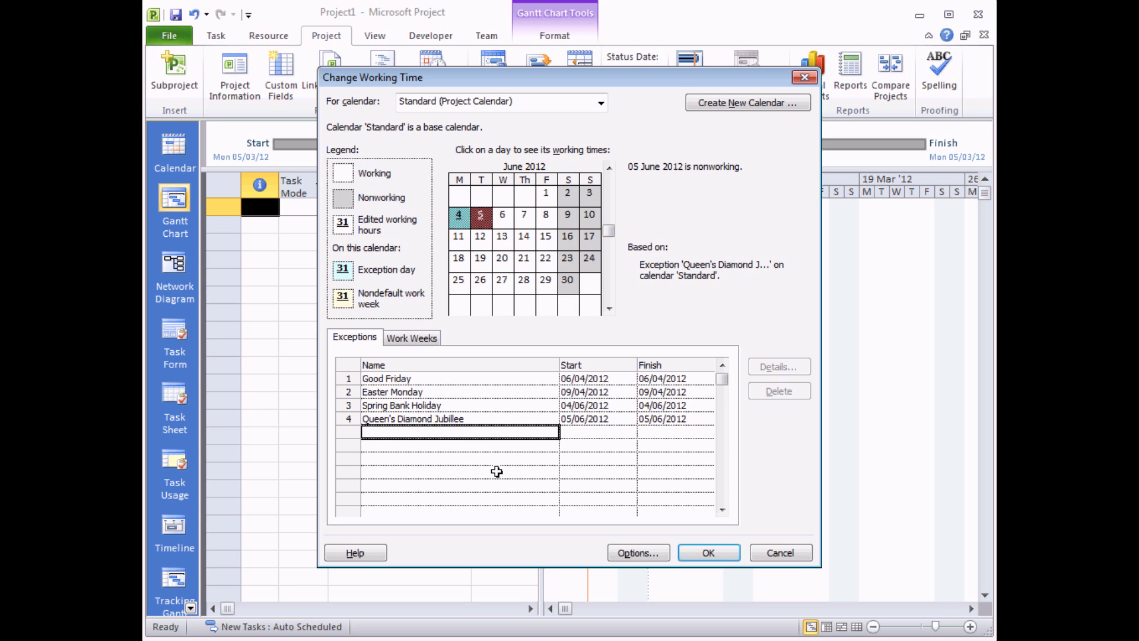
pyautogui.click(495, 419)
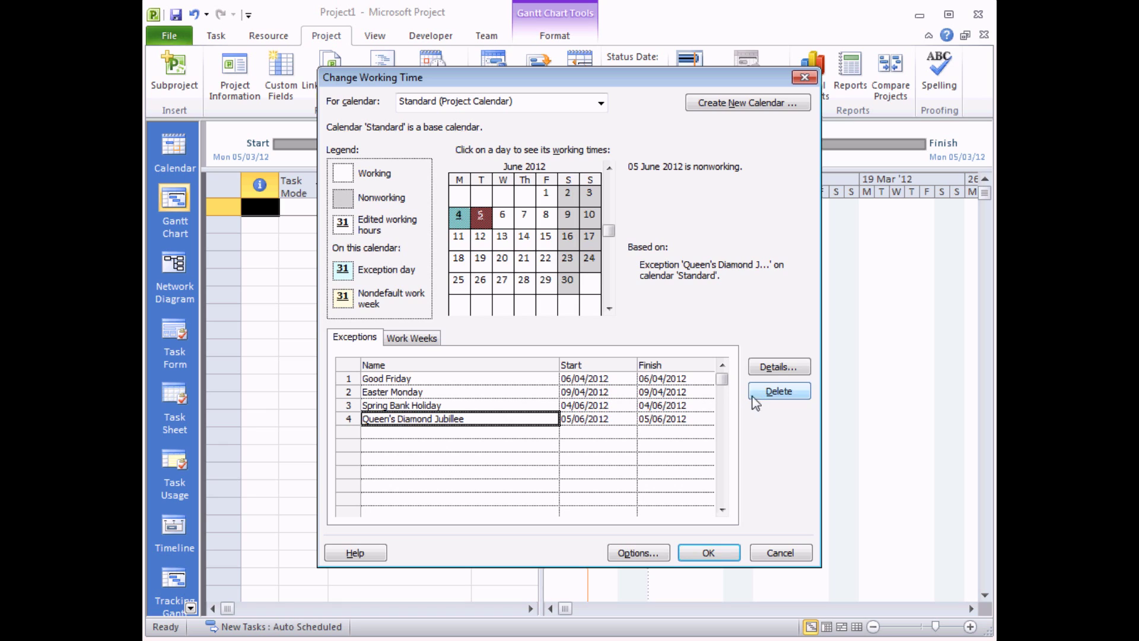
pyautogui.click(619, 419)
pyautogui.click(695, 418)
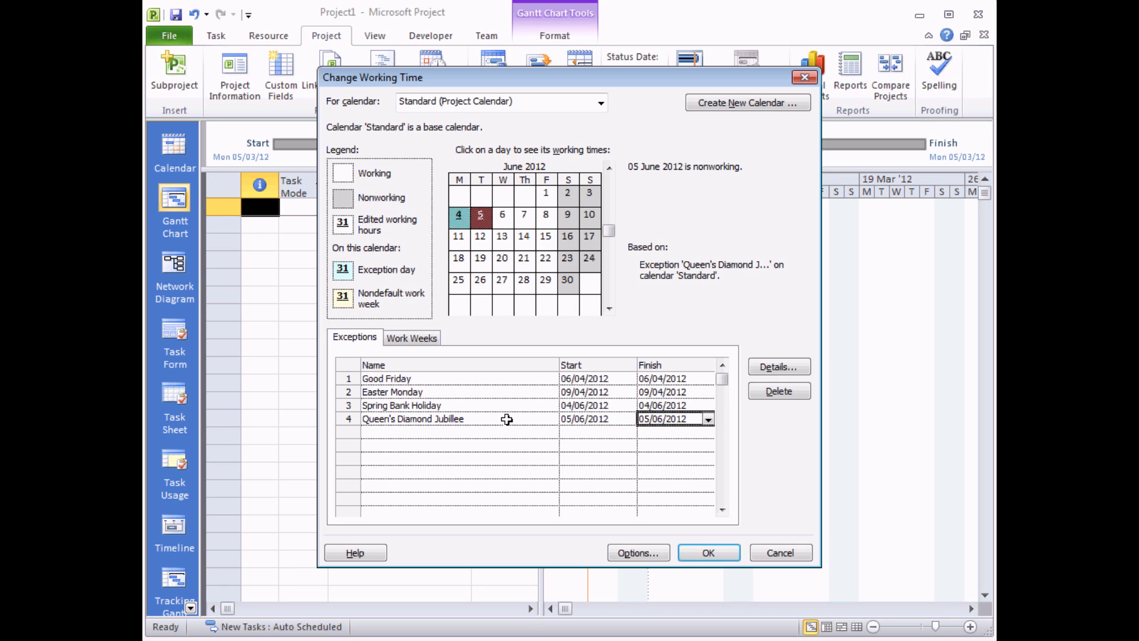
# Add an exception named Christmas Day on 25 December 2012 to the Standard calendar
pyautogui.click(608, 308)
pyautogui.click(609, 309)
pyautogui.click(609, 309)
pyautogui.click(609, 308)
pyautogui.click(609, 309)
pyautogui.click(608, 309)
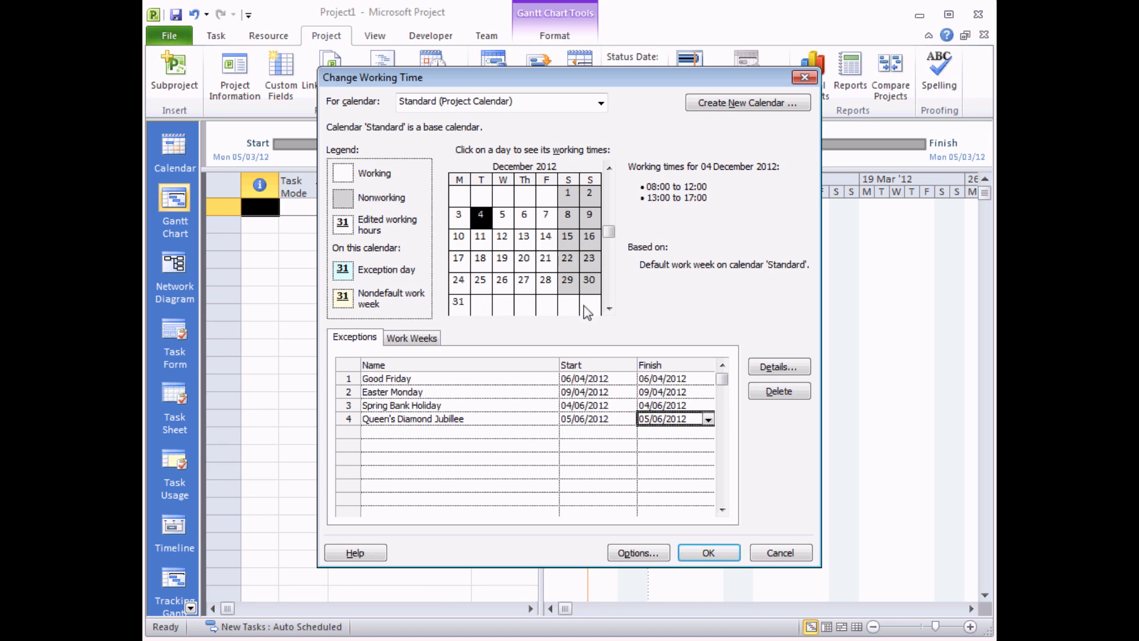
pyautogui.click(482, 289)
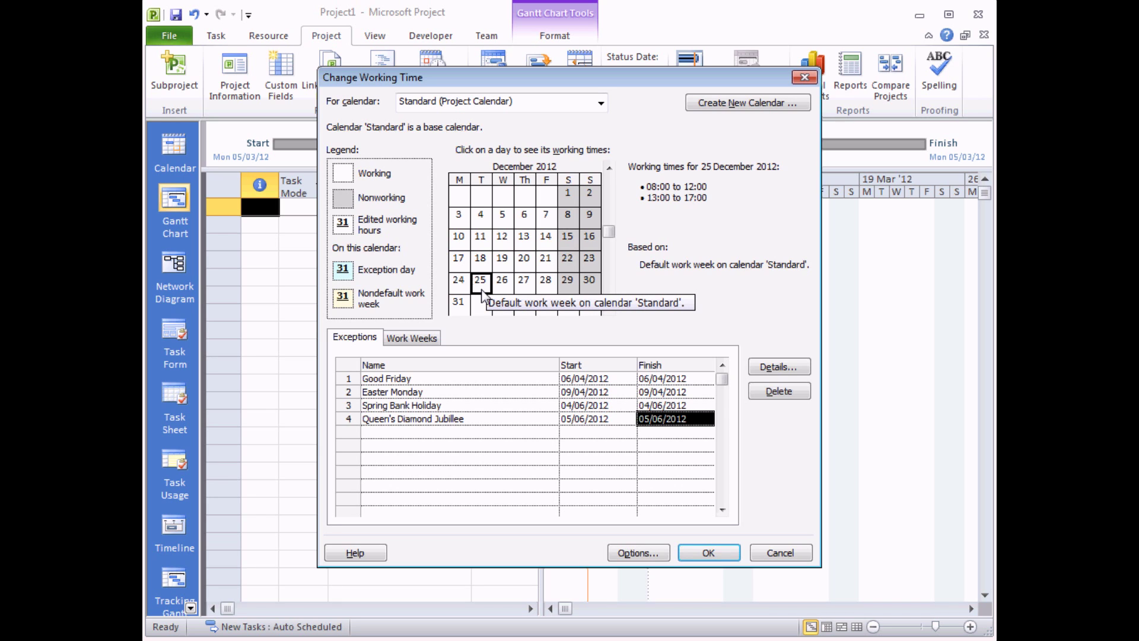
pyautogui.click(399, 433)
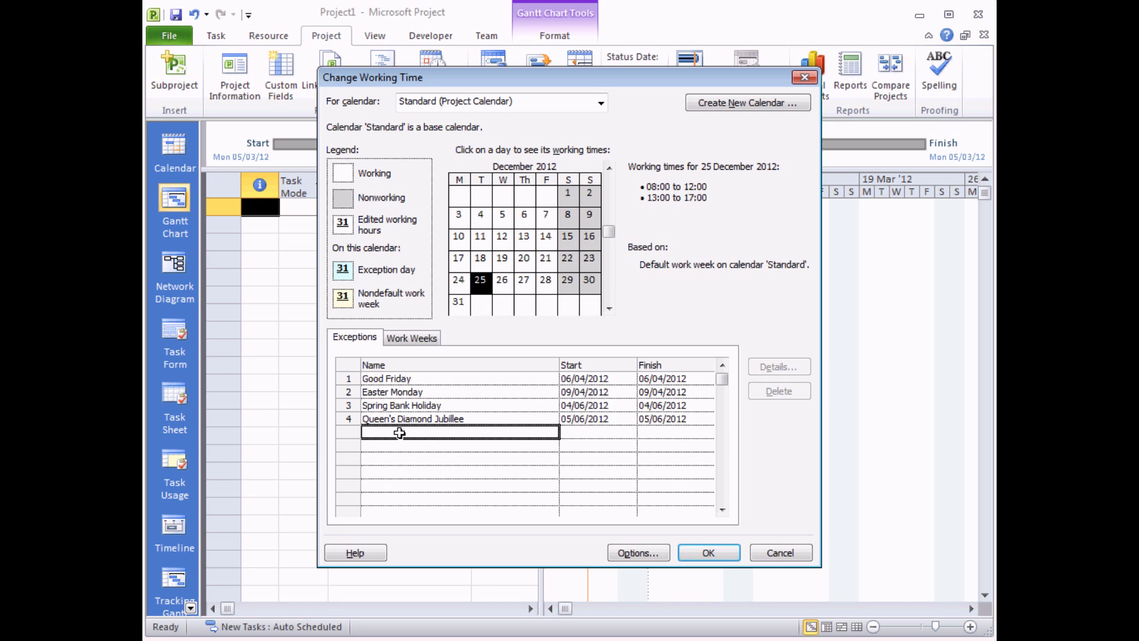
pyautogui.write('Christams')
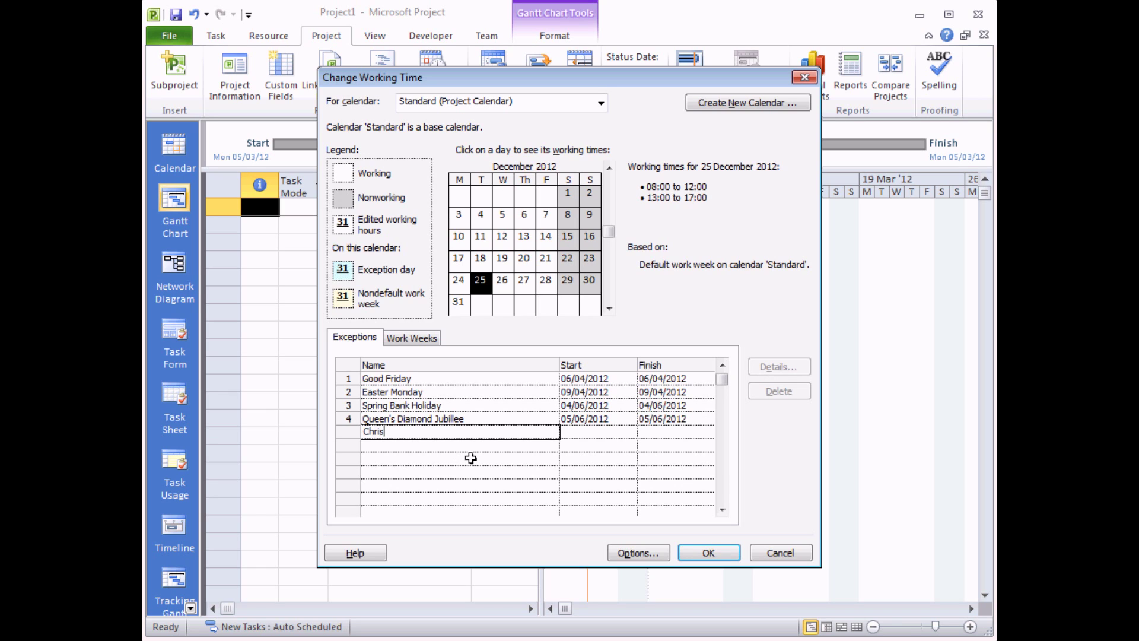
pyautogui.press('BackSpace')
pyautogui.press('BackSpace')
pyautogui.press('BackSpace')
pyautogui.write('mas Day')
pyautogui.press('Return')
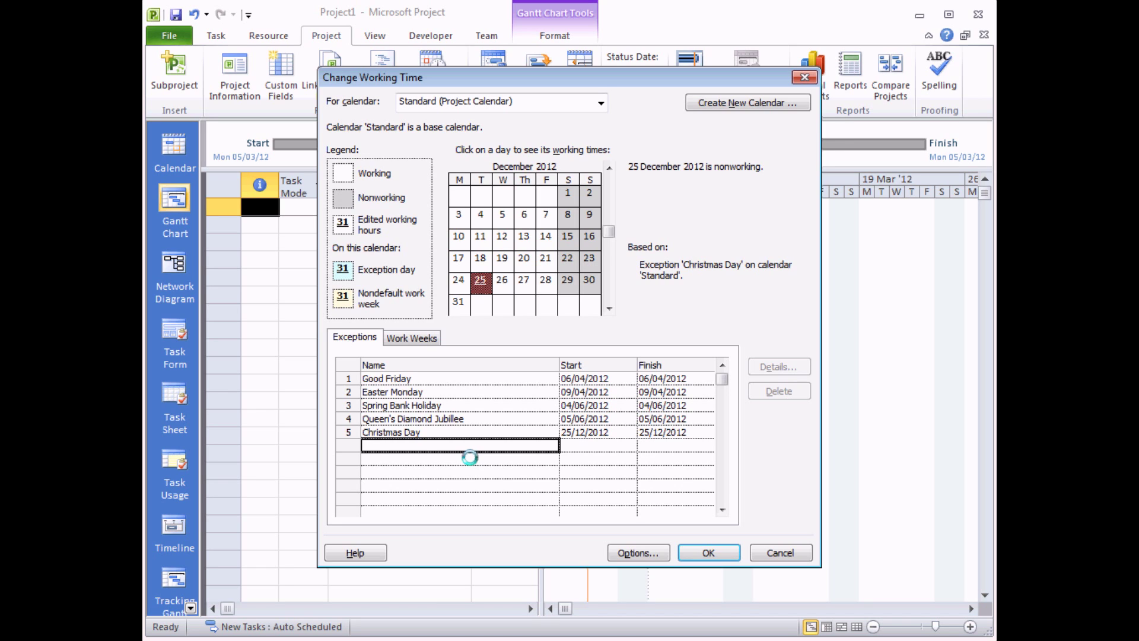
# Make the Christmas Day exception recur yearly on 25 December, ending after 5 occurrences
pyautogui.click(448, 433)
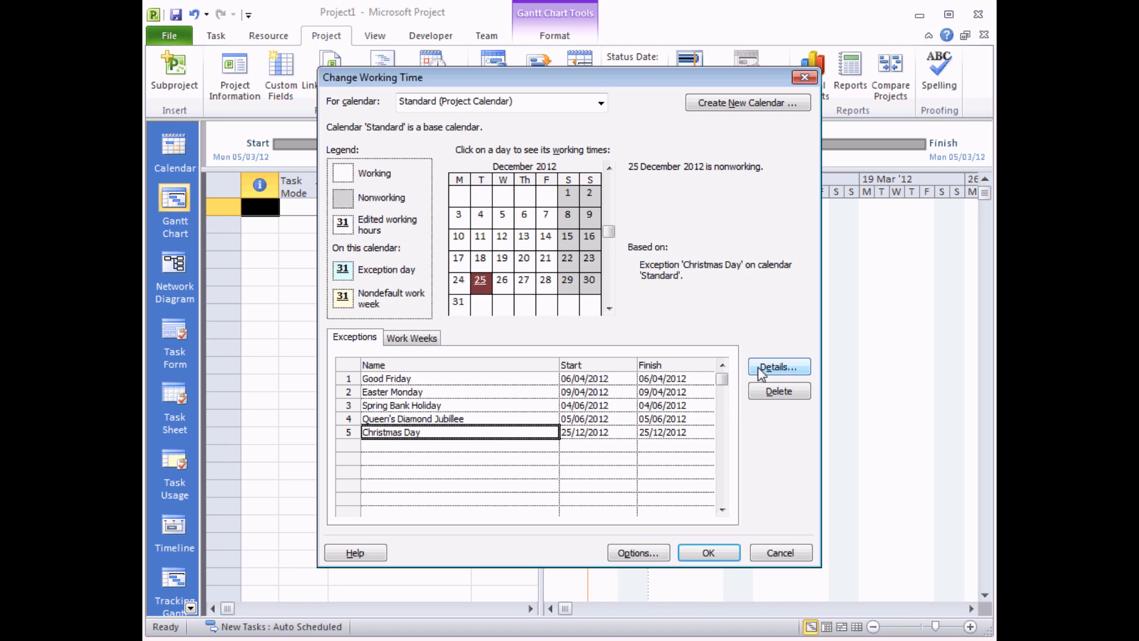
pyautogui.click(777, 367)
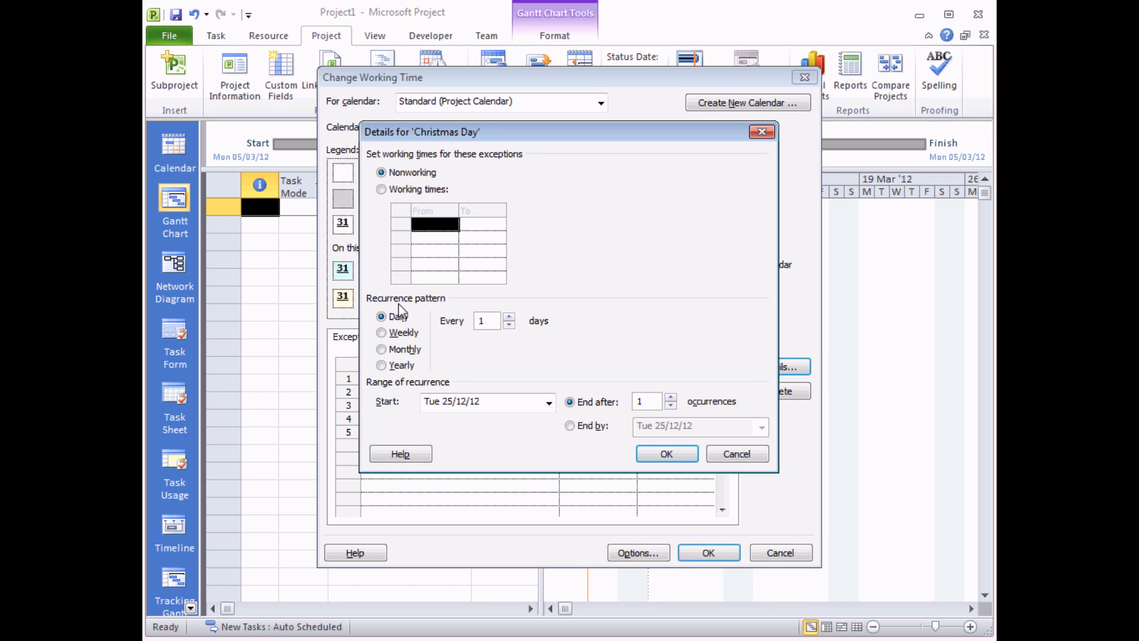
pyautogui.click(382, 366)
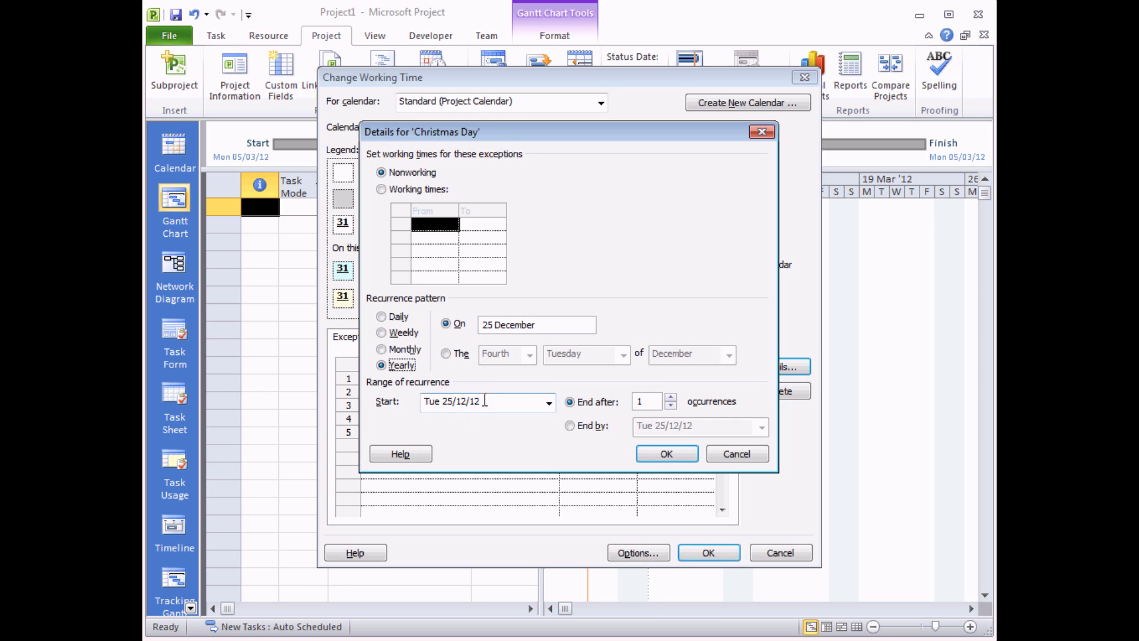
pyautogui.click(671, 399)
pyautogui.click(671, 399)
pyautogui.click(671, 399)
pyautogui.click(671, 398)
pyautogui.click(667, 455)
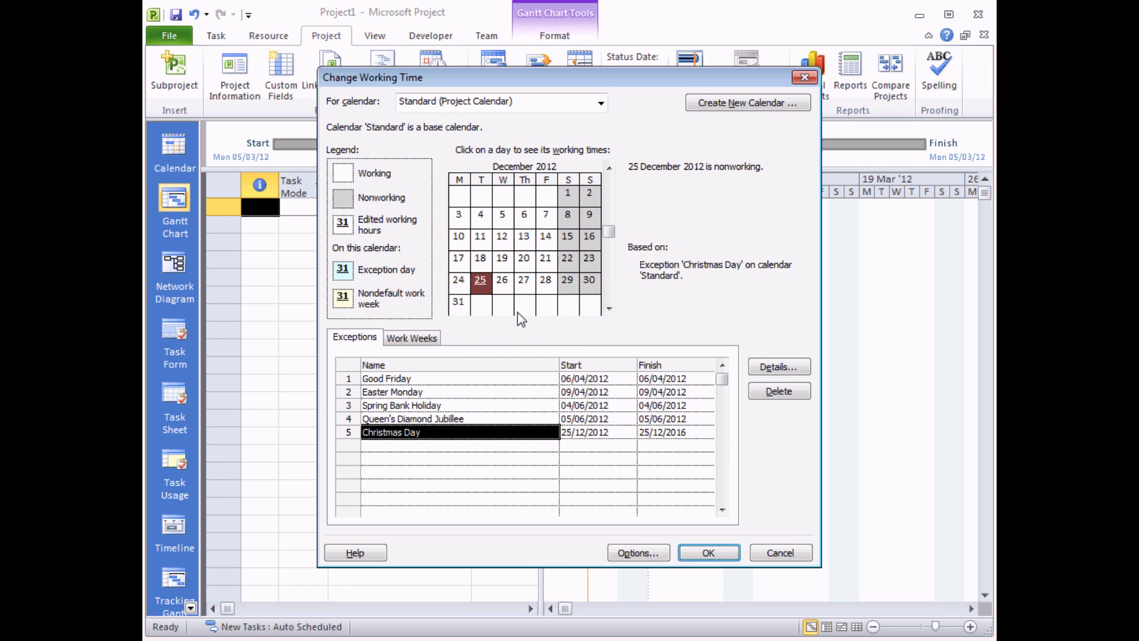
# Check the Standard calendar's working times on 25 December in 2012 and 2013, and apply the calendar changes
pyautogui.click(481, 288)
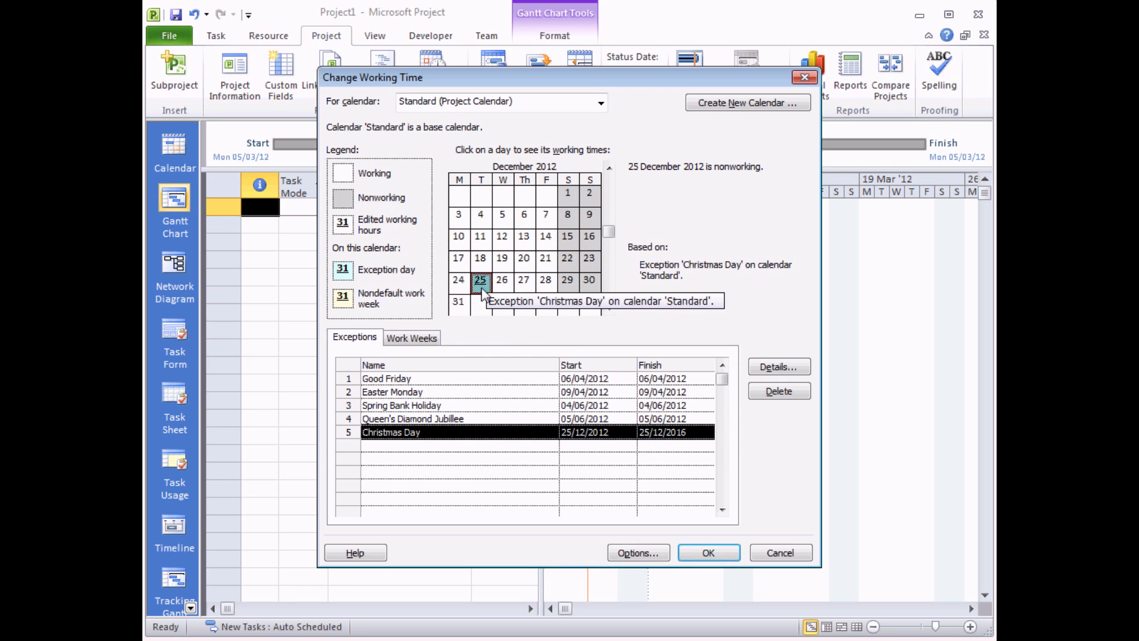
pyautogui.click(609, 307)
pyautogui.click(609, 308)
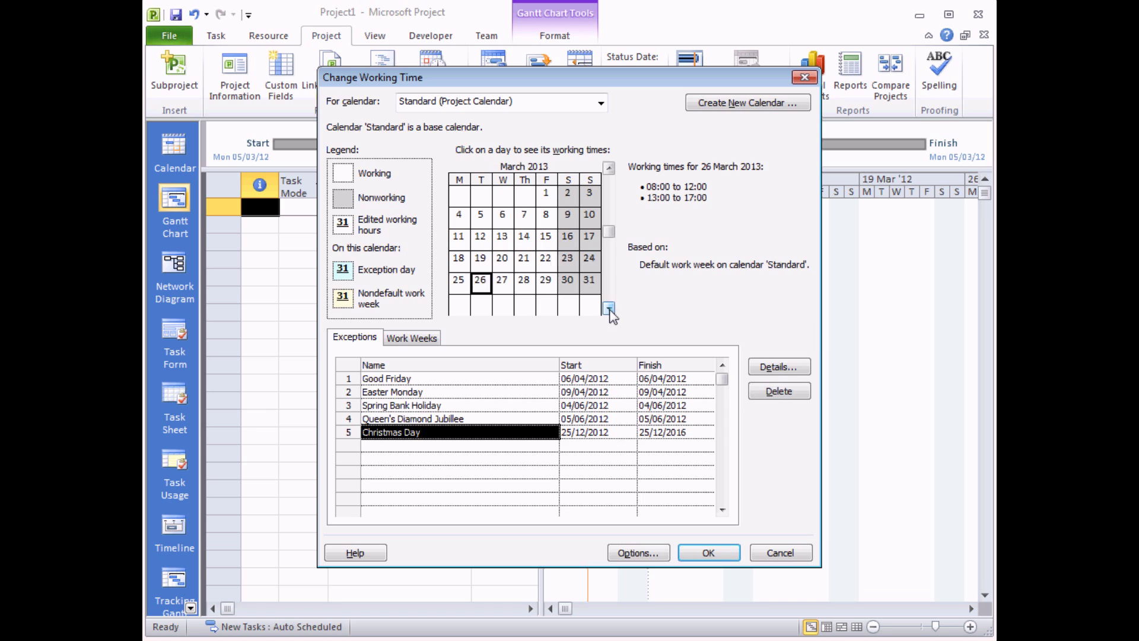
pyautogui.click(608, 308)
pyautogui.click(609, 308)
pyautogui.click(608, 308)
pyautogui.click(609, 308)
pyautogui.click(609, 308)
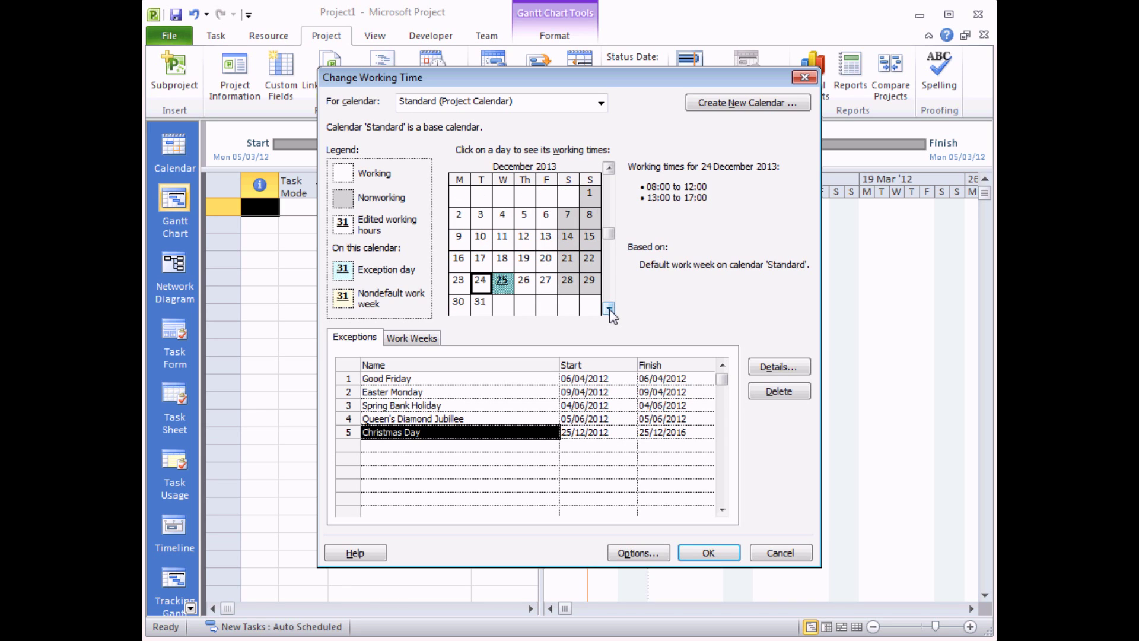
pyautogui.click(502, 283)
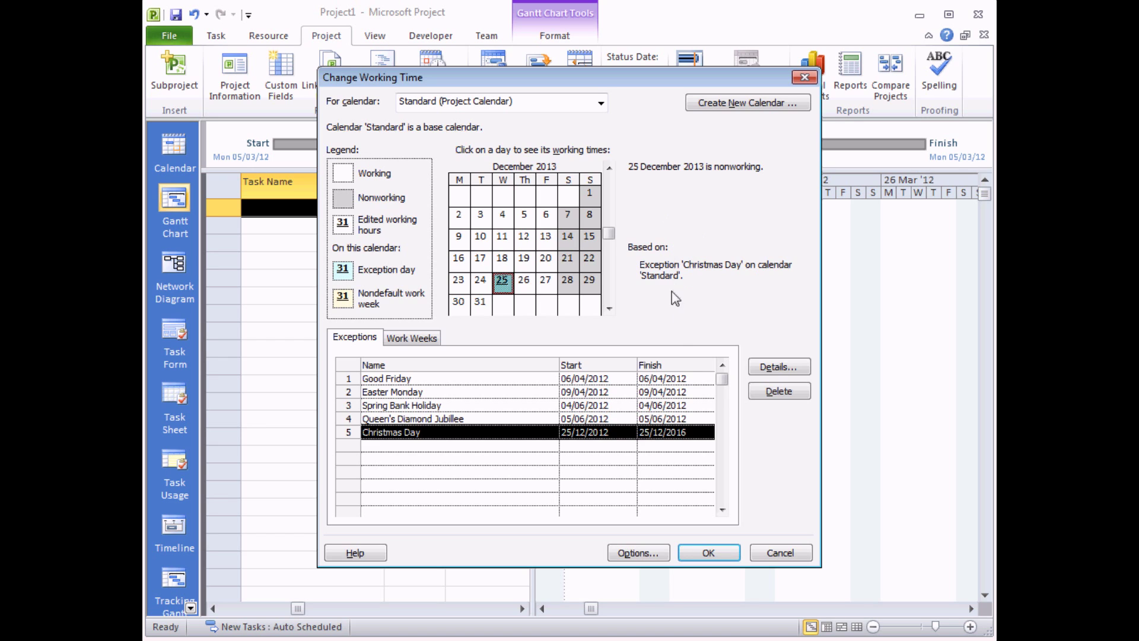
pyautogui.click(724, 553)
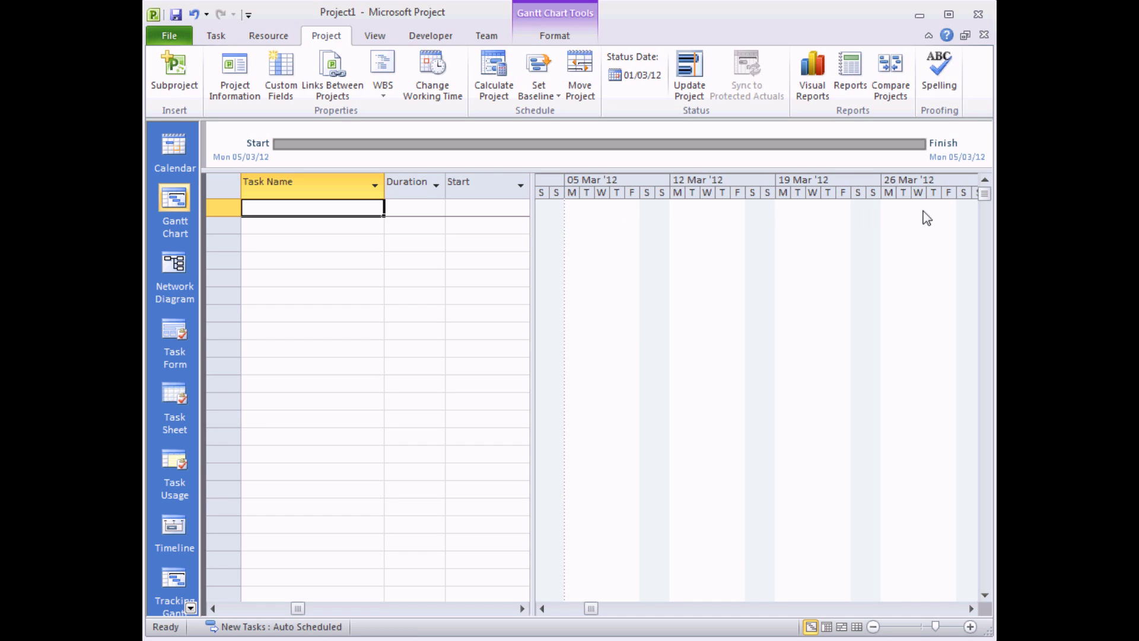
# Add a task named New task in the first row and set its start date to Thursday 5 April 2012
pyautogui.click(972, 608)
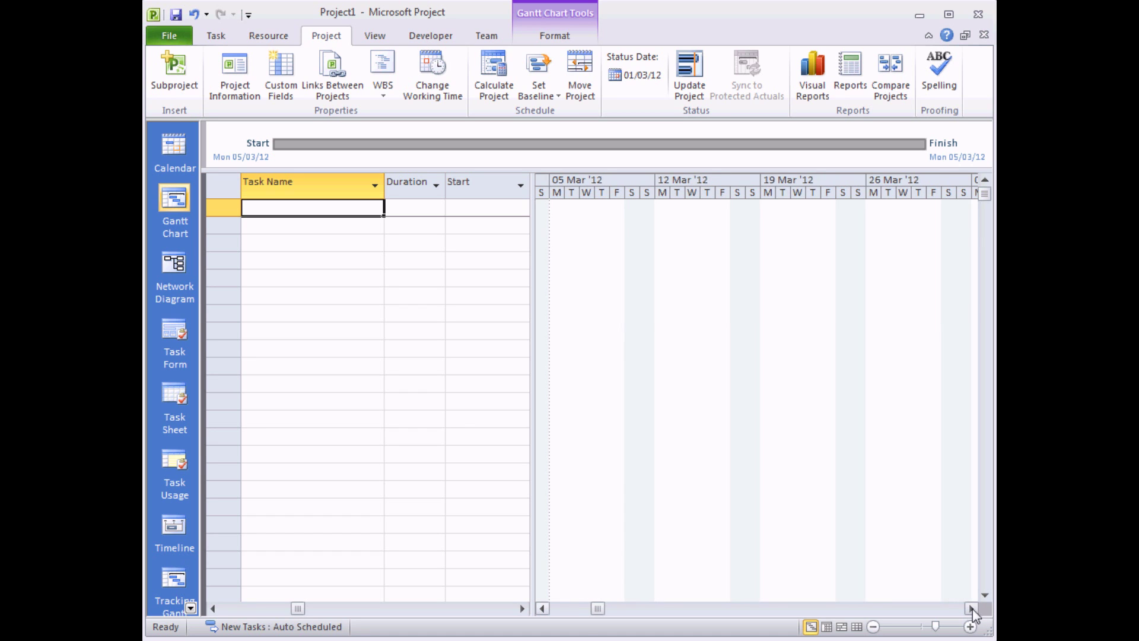
pyautogui.moveTo(971, 608); pyautogui.dragTo(971, 609)
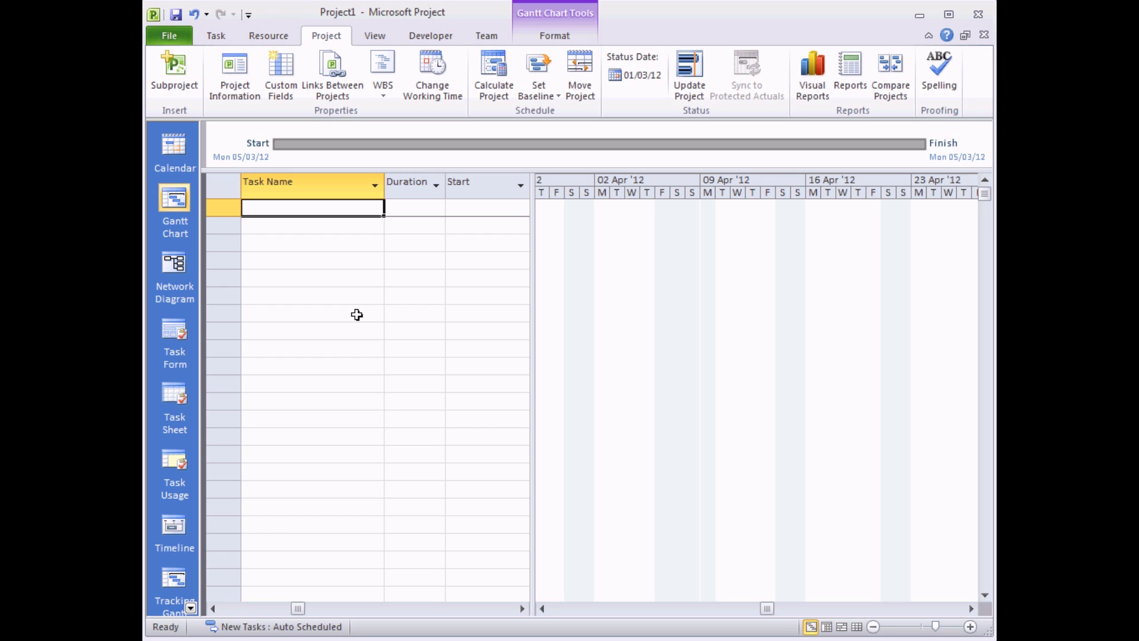
pyautogui.write('New task')
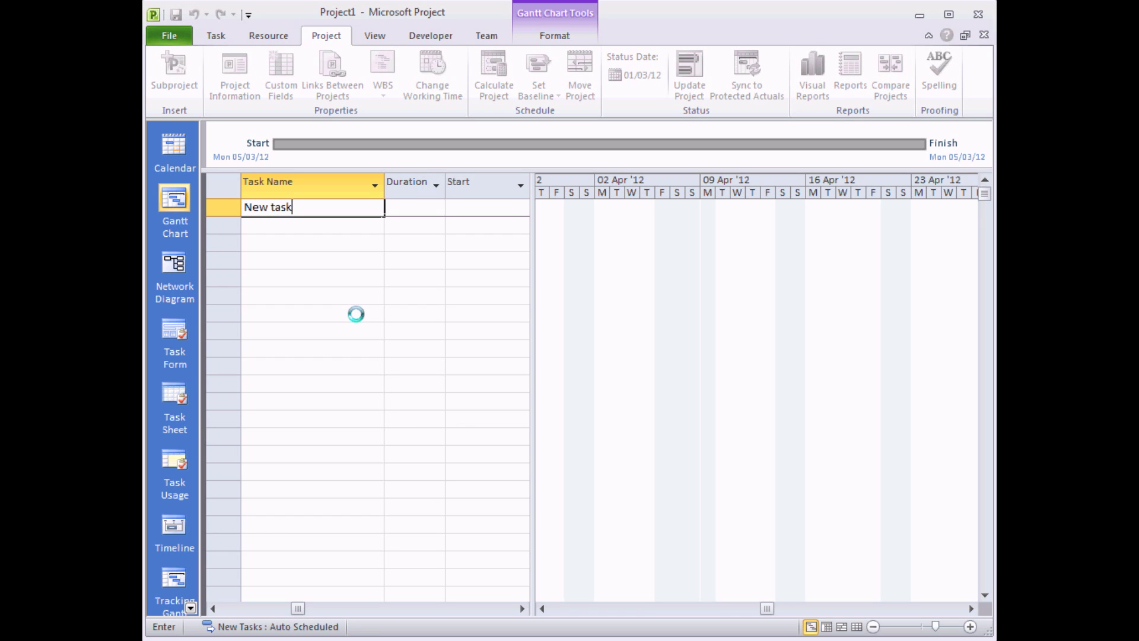
pyautogui.press('Tab')
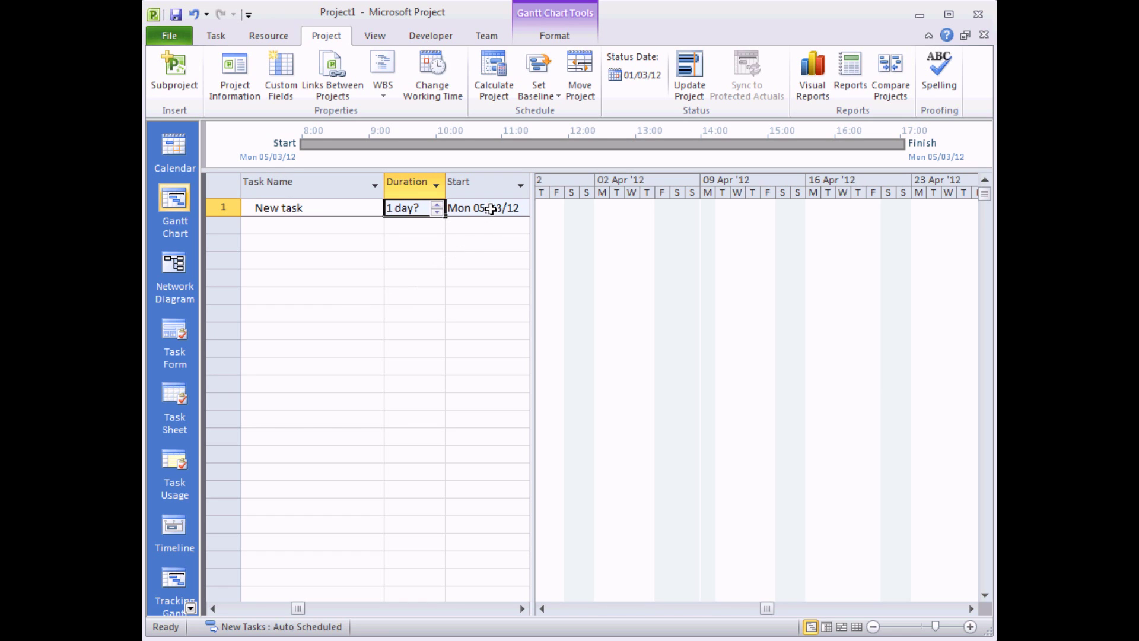
pyautogui.click(492, 209)
pyautogui.click(522, 208)
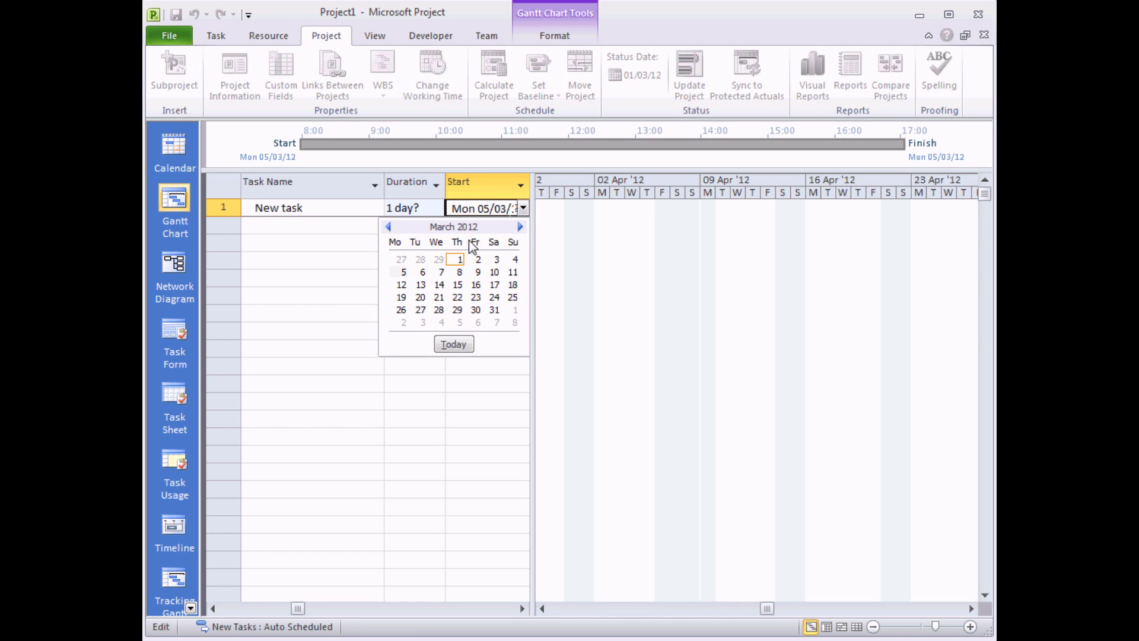
pyautogui.click(520, 228)
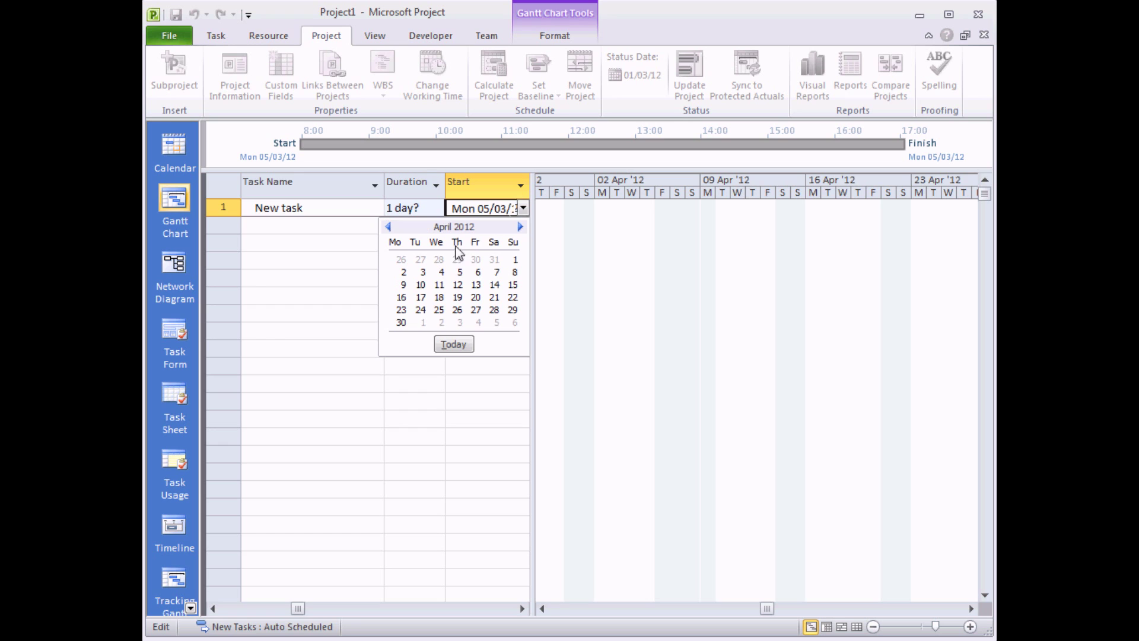
pyautogui.click(459, 273)
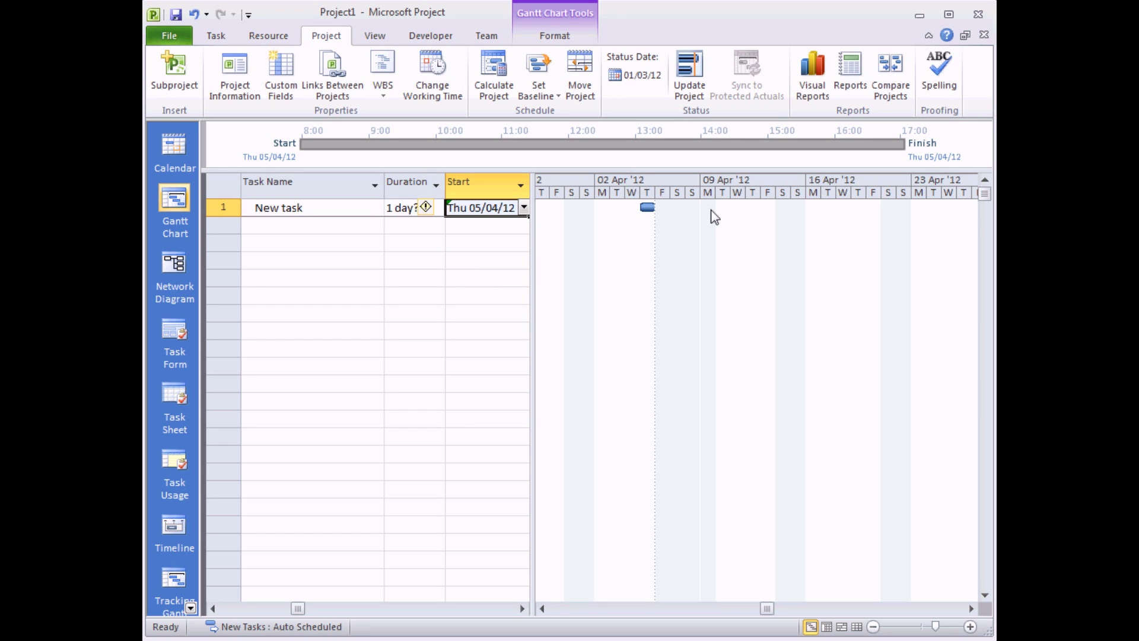
# Set New task's duration to 2 days and examine how its Gantt bar spans the Easter holidays
pyautogui.click(396, 209)
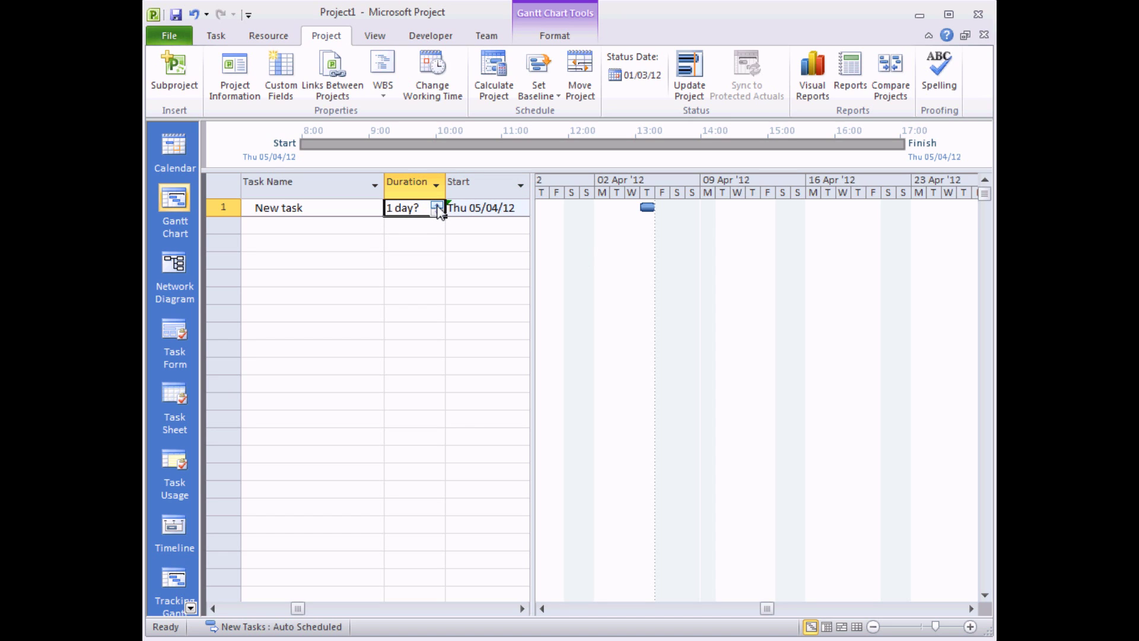
pyautogui.click(437, 206)
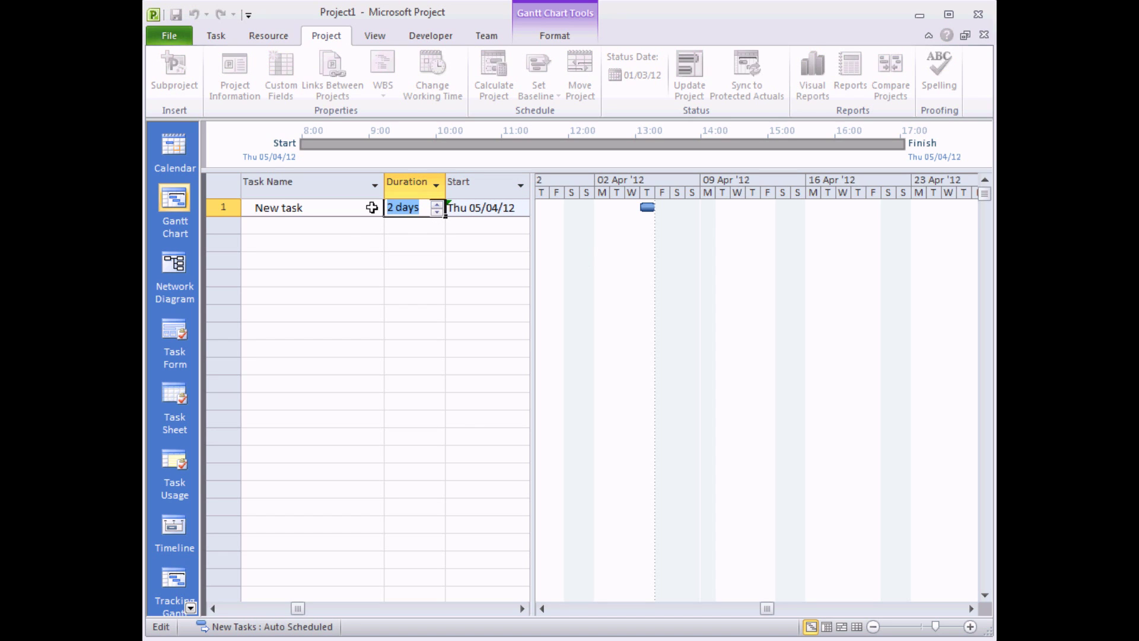
pyautogui.click(405, 226)
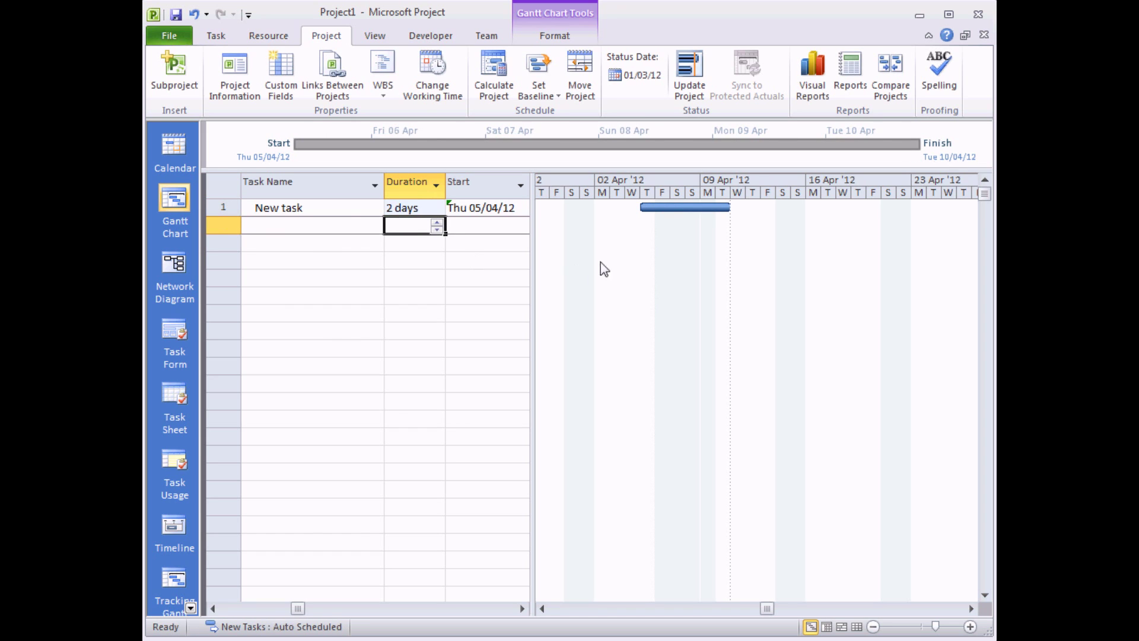
pyautogui.moveTo(644, 207)
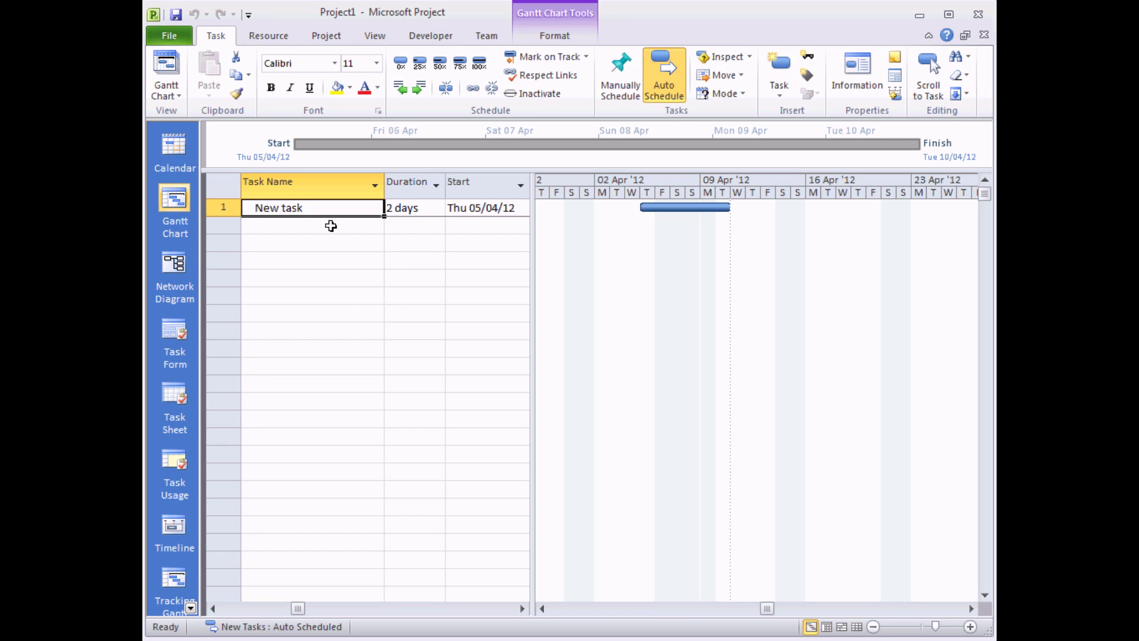
# Create a base calendar named Late Week as a copy of the Standard calendar and select it for editing
pyautogui.click(341, 37)
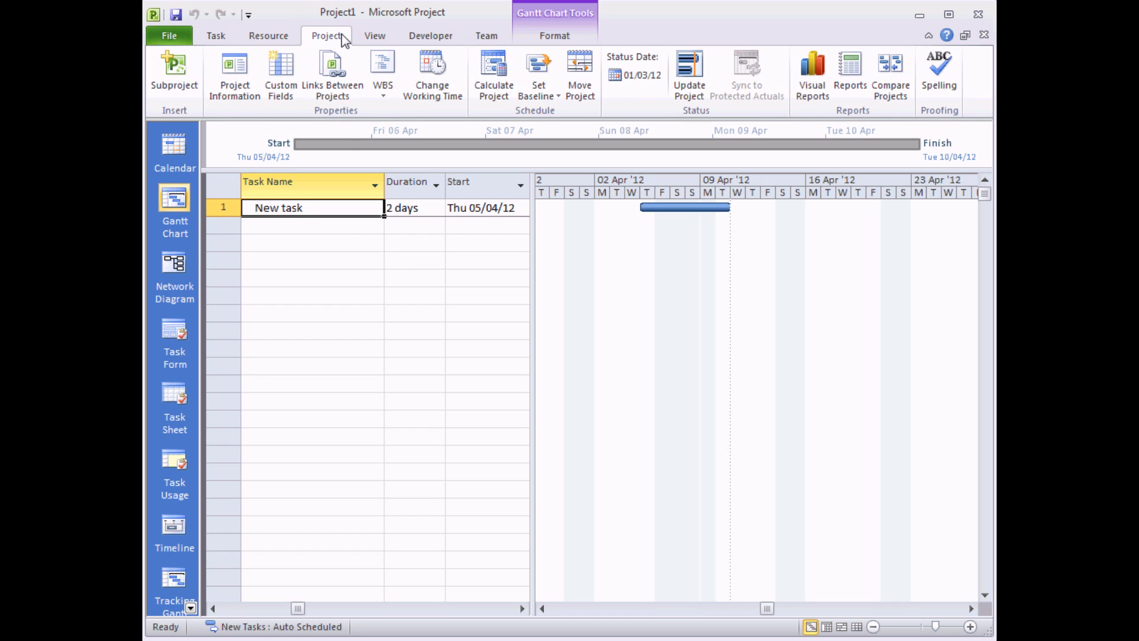
pyautogui.click(462, 84)
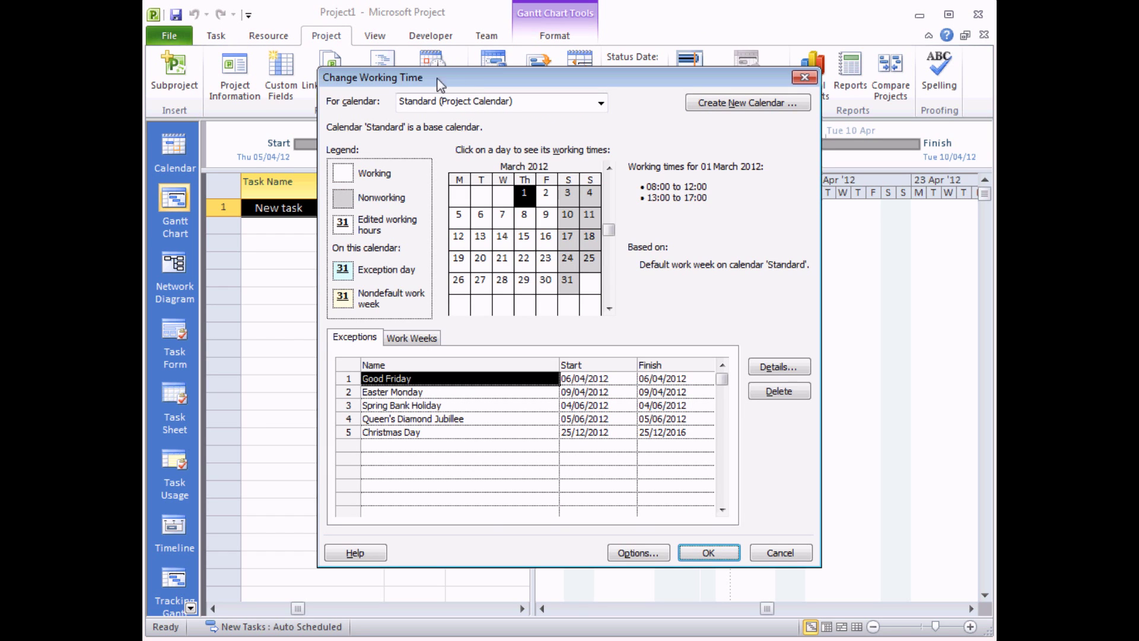
pyautogui.click(697, 104)
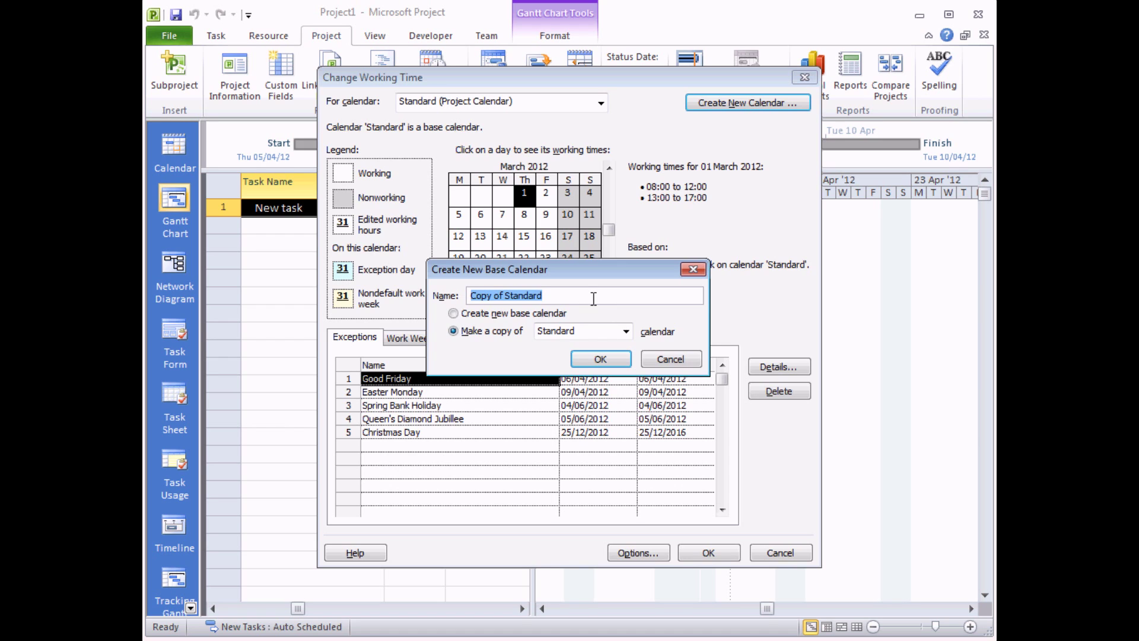
pyautogui.write('Late Week')
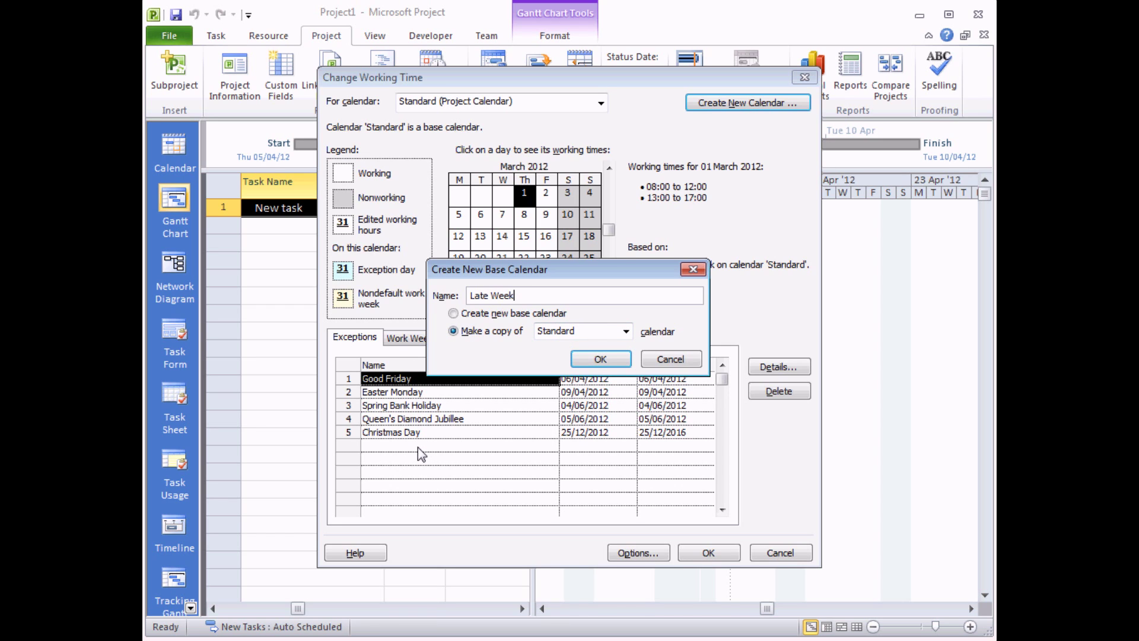
pyautogui.click(596, 361)
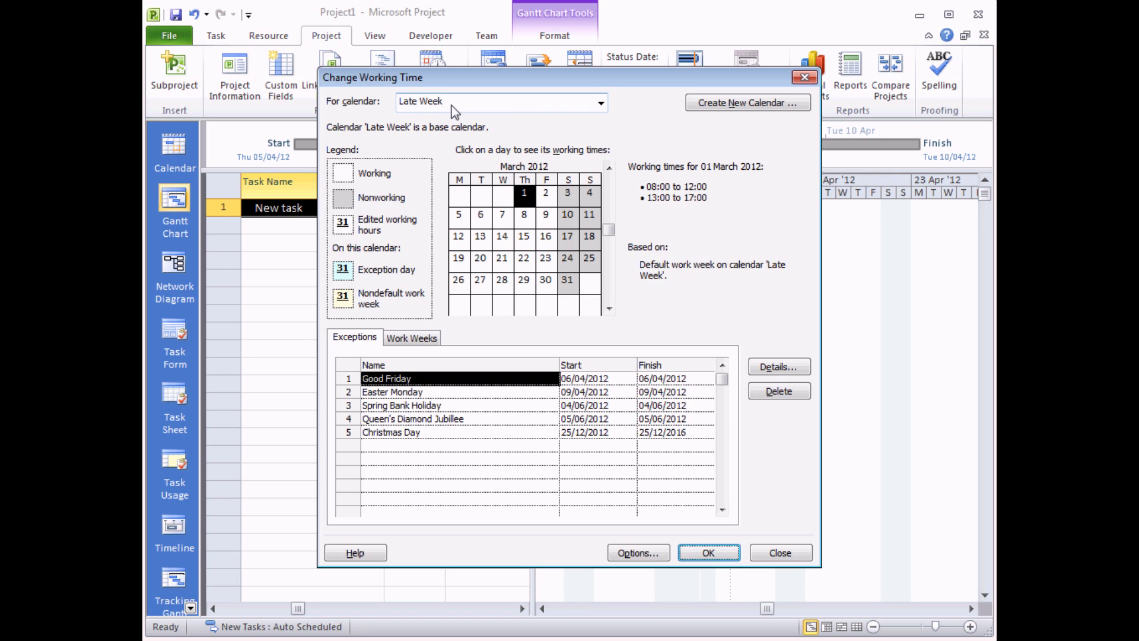
pyautogui.click(601, 103)
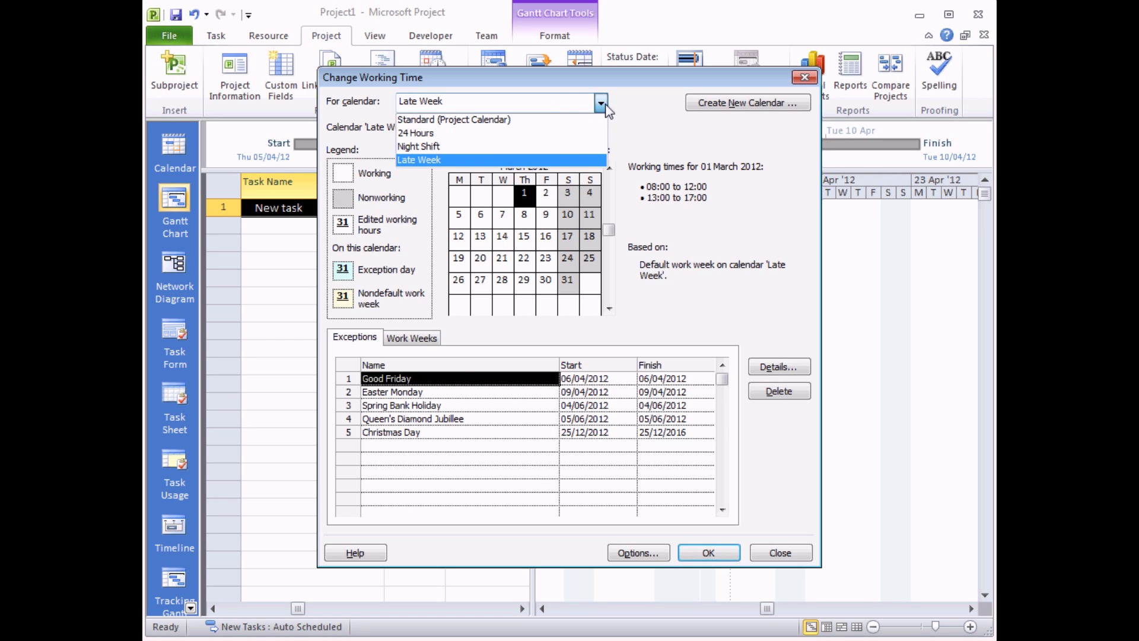
pyautogui.click(453, 160)
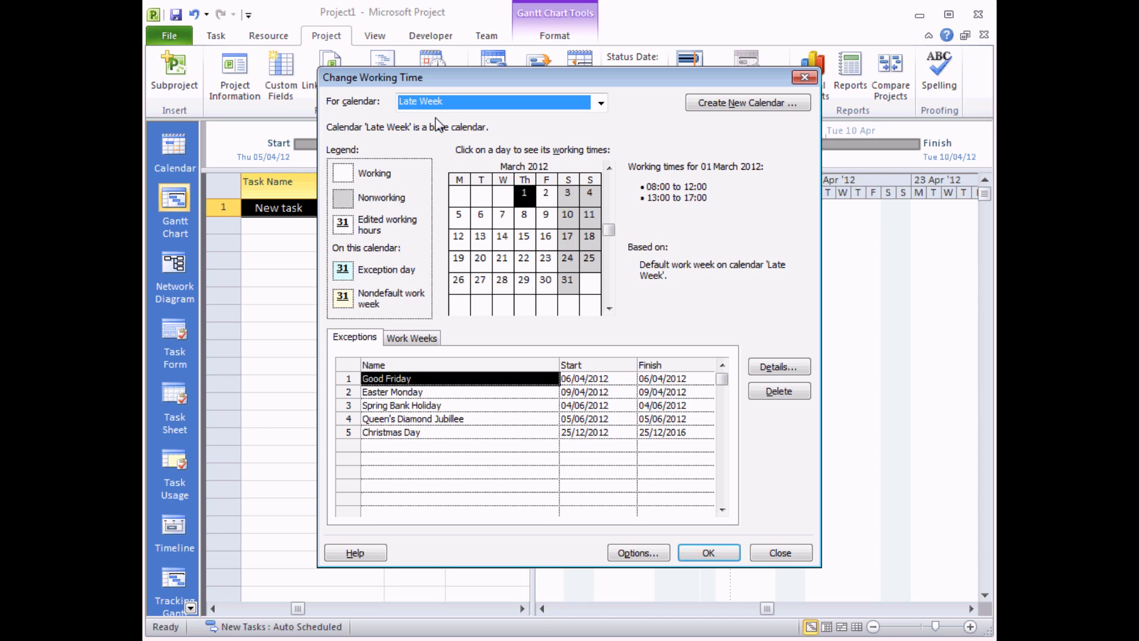
# Set Wednesday and Thursday to nonworking time in the Late Week calendar's default work week
pyautogui.click(410, 337)
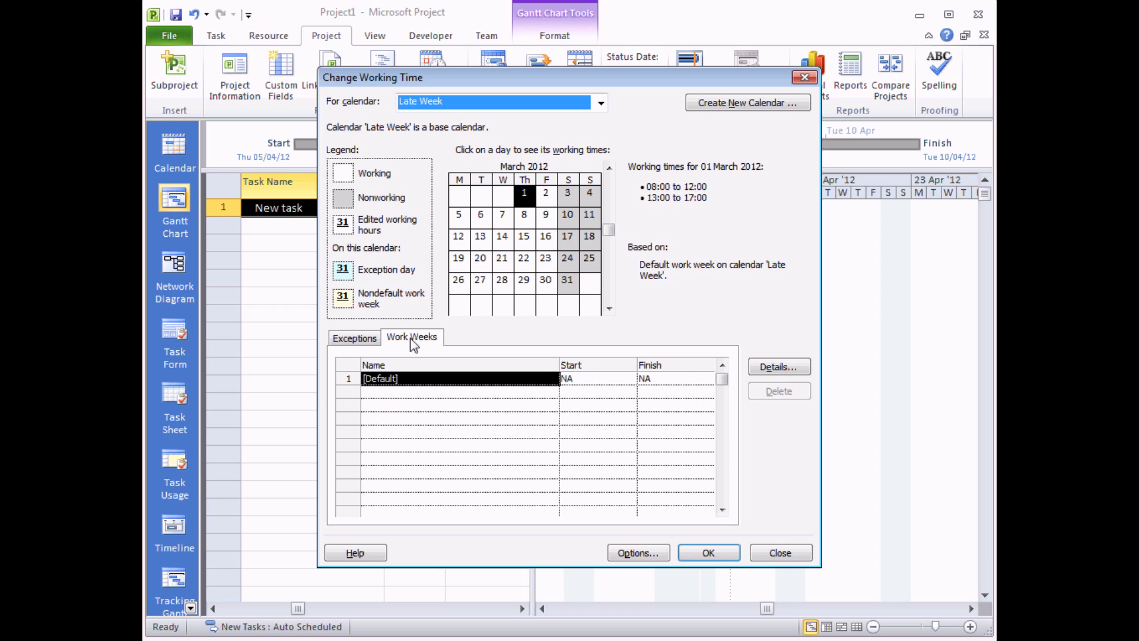
pyautogui.click(419, 379)
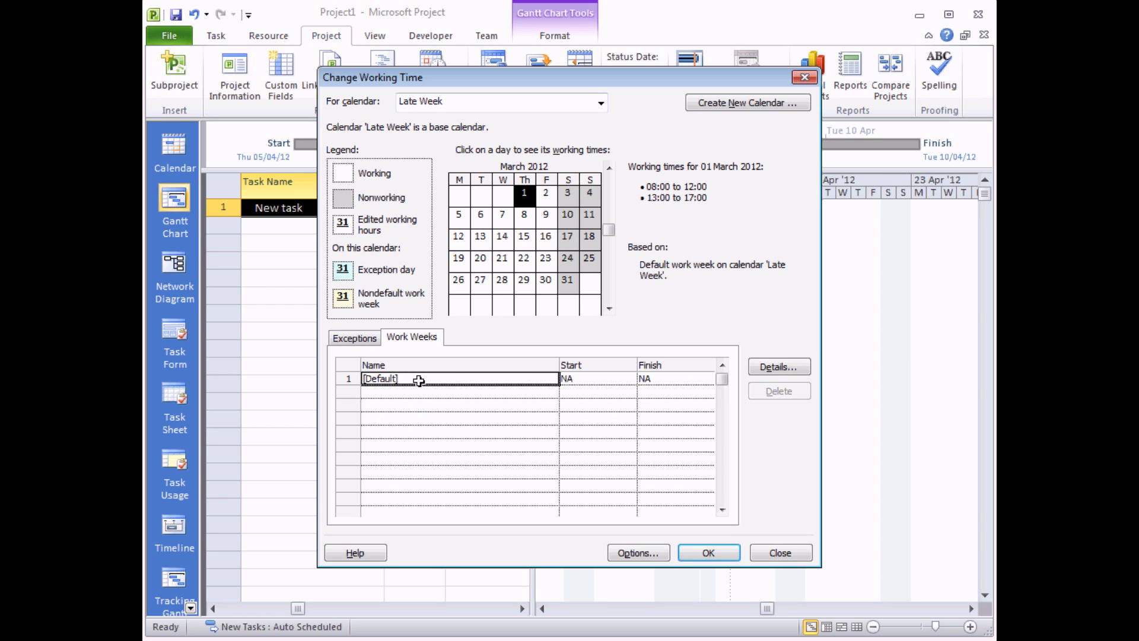
pyautogui.click(761, 369)
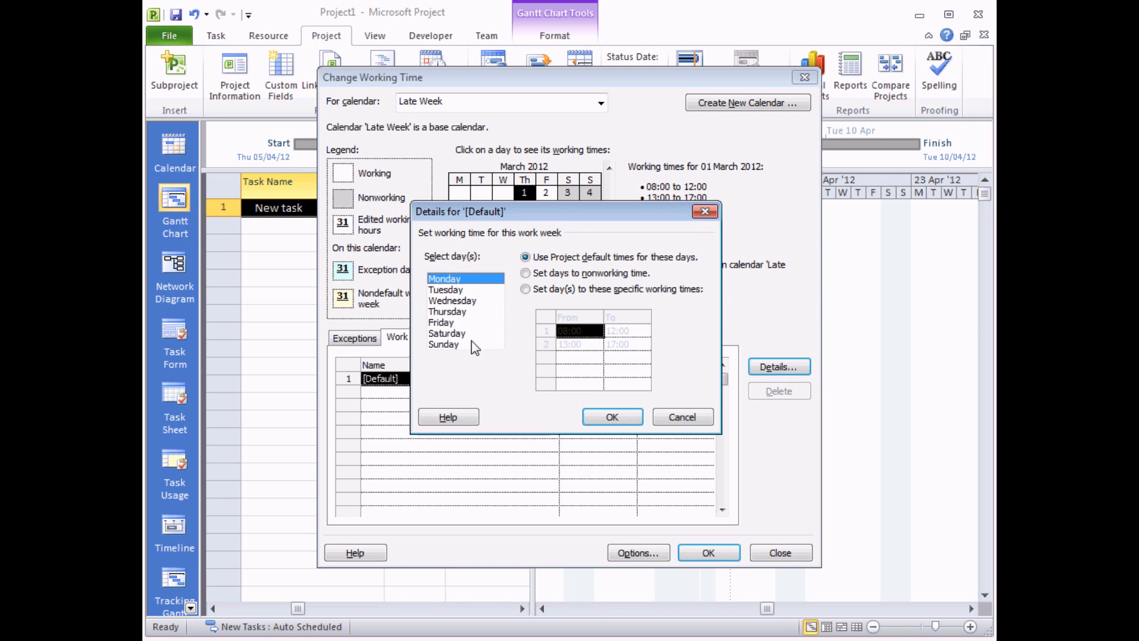
pyautogui.keyDown('shift'); pyautogui.click(475, 290); pyautogui.keyUp('shift')
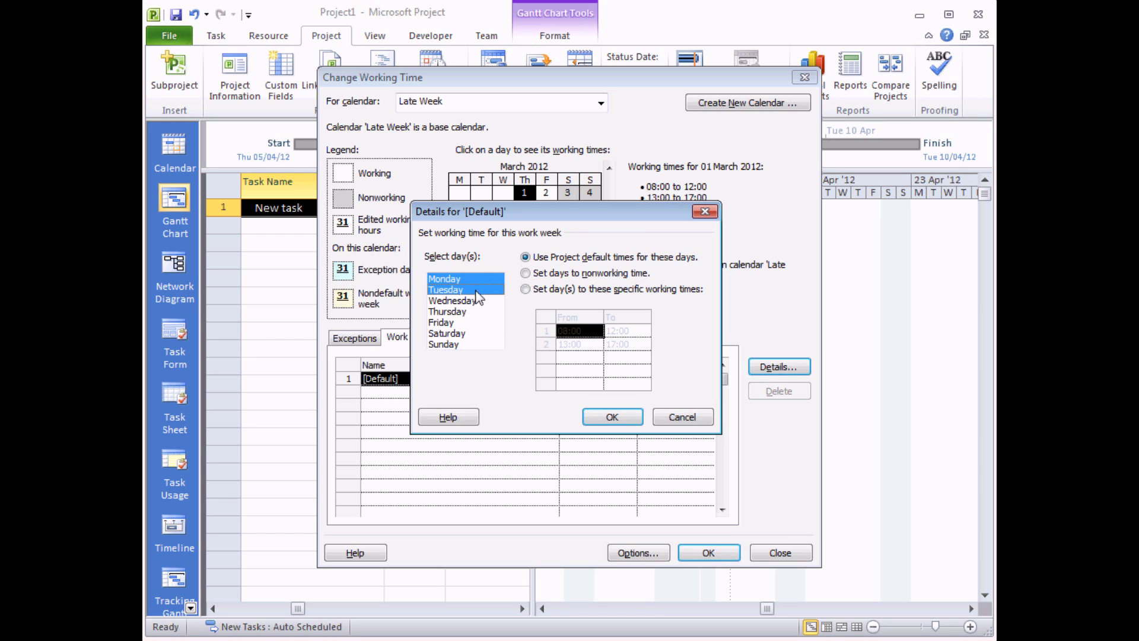
pyautogui.click(474, 290)
pyautogui.click(487, 282)
pyautogui.click(488, 289)
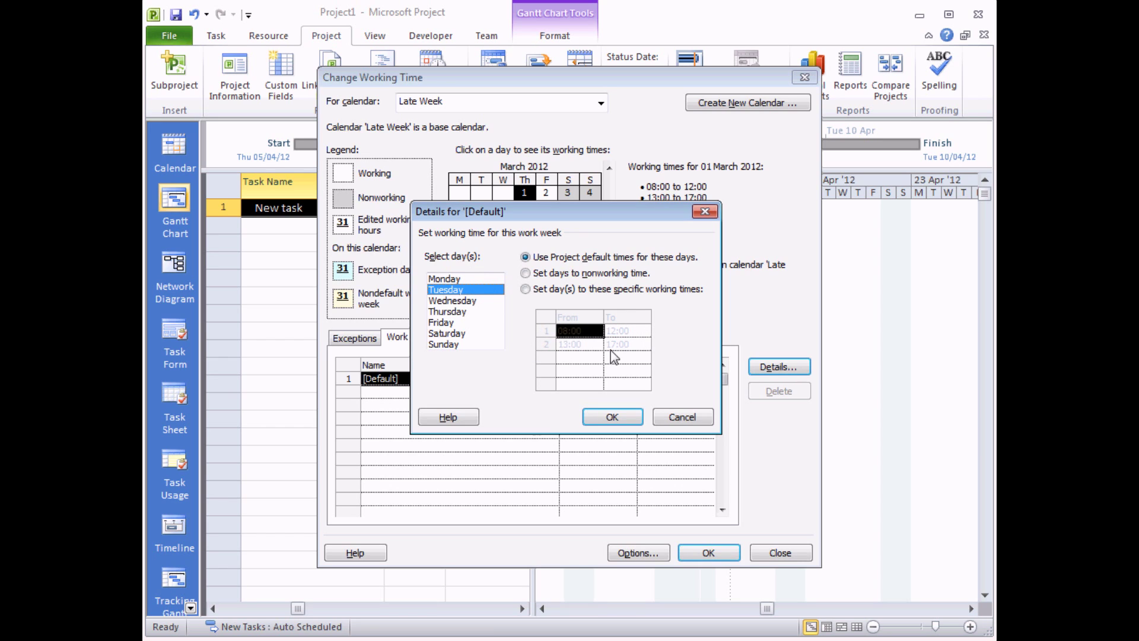
pyautogui.click(481, 302)
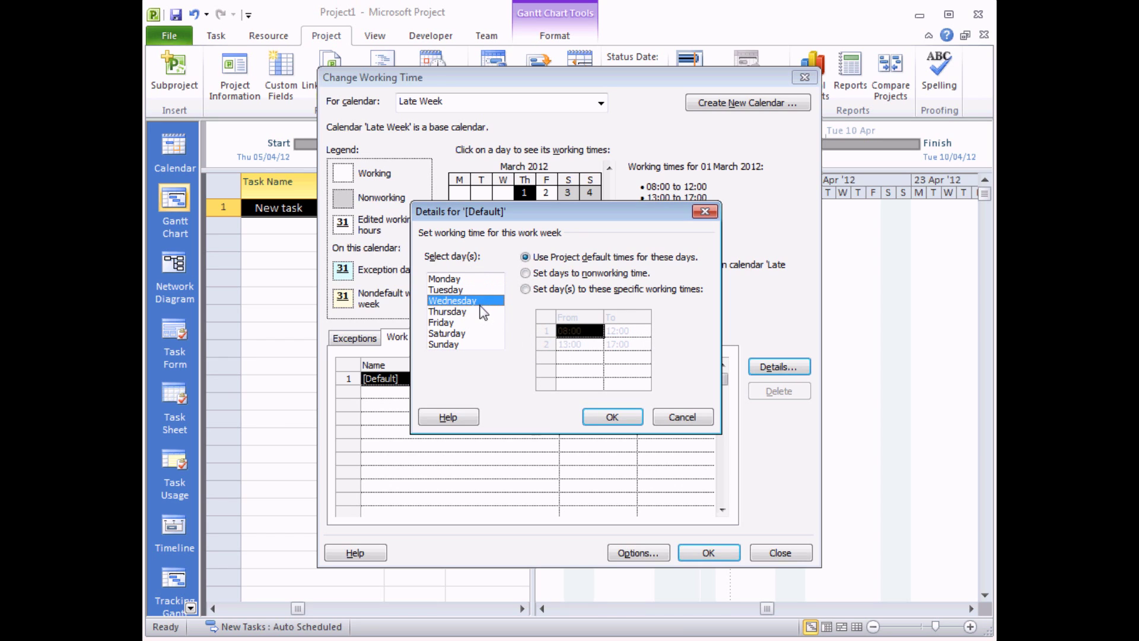
pyautogui.keyDown('shift'); pyautogui.click(482, 313); pyautogui.keyUp('shift')
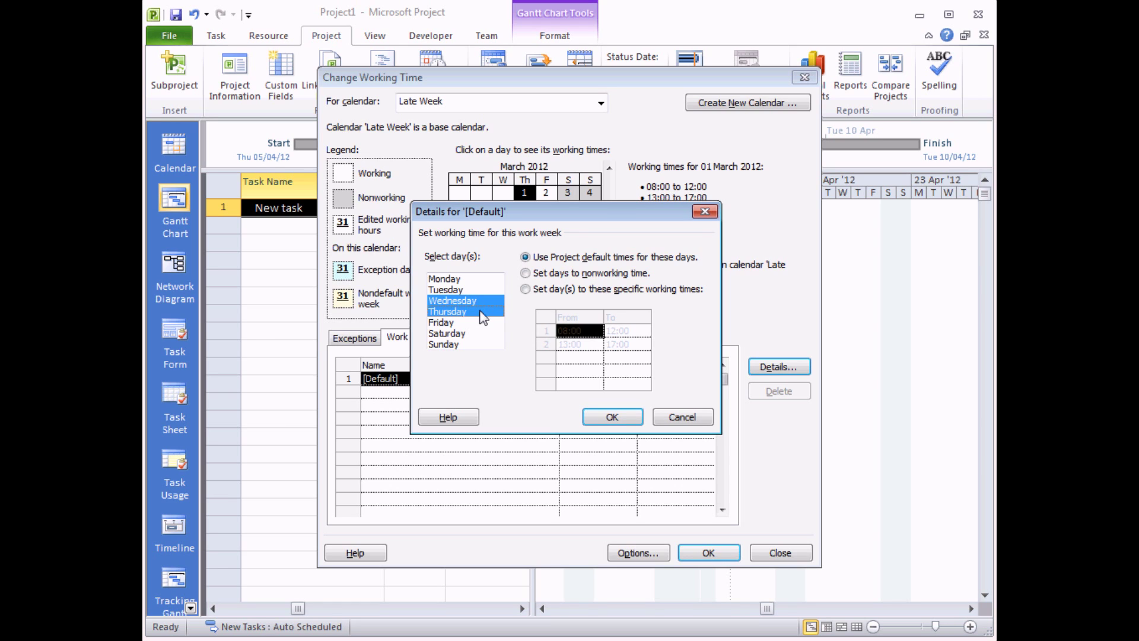
pyautogui.click(525, 274)
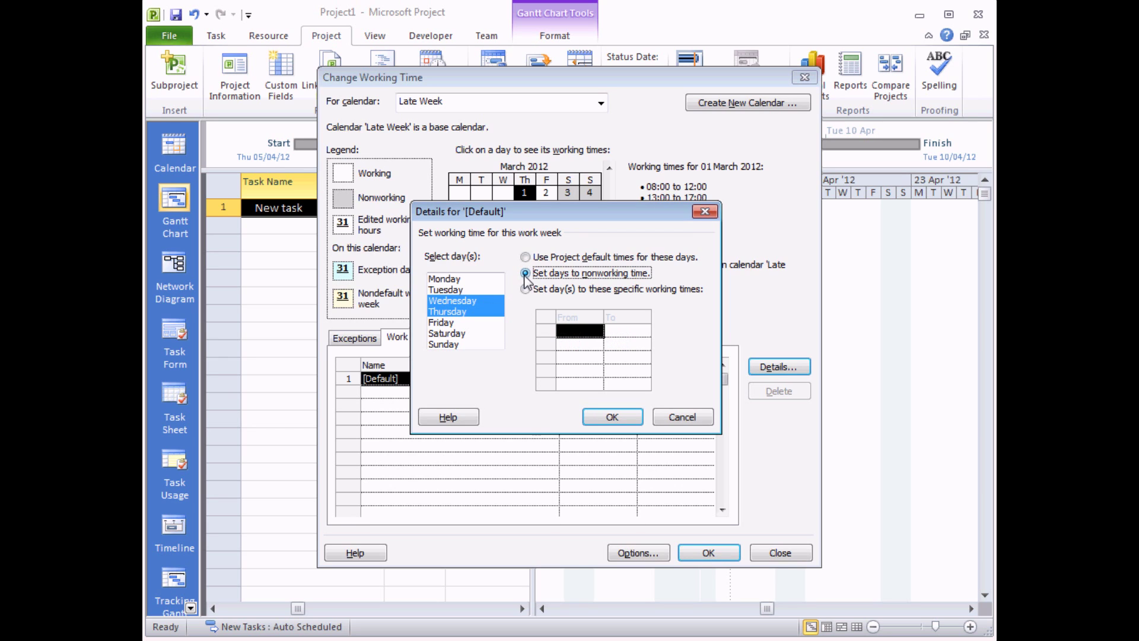
pyautogui.click(478, 311)
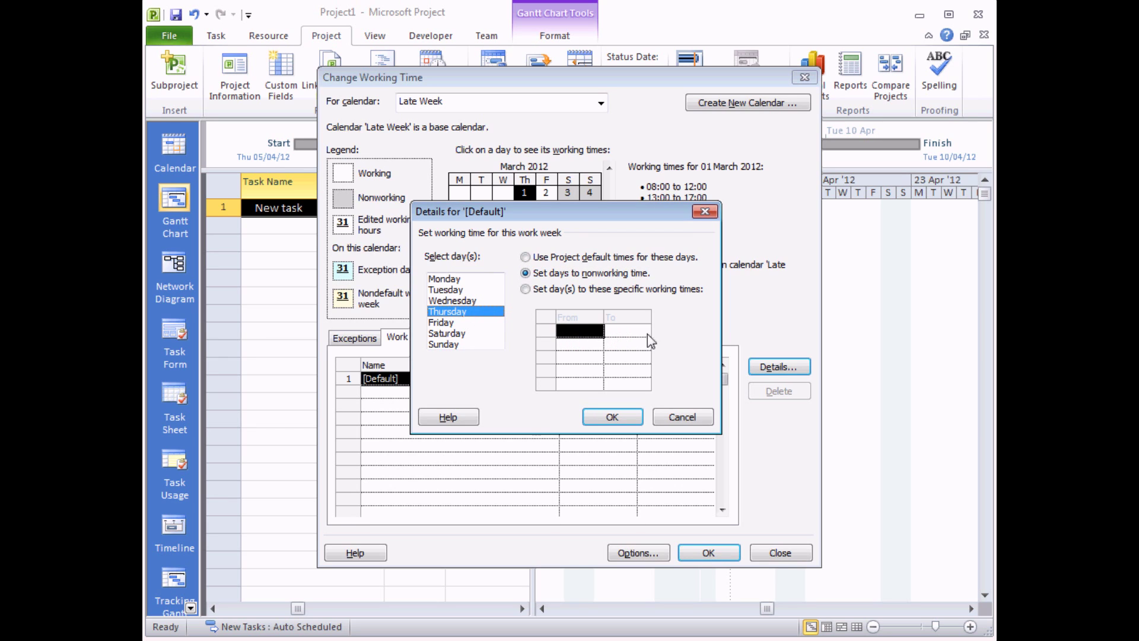
pyautogui.click(469, 322)
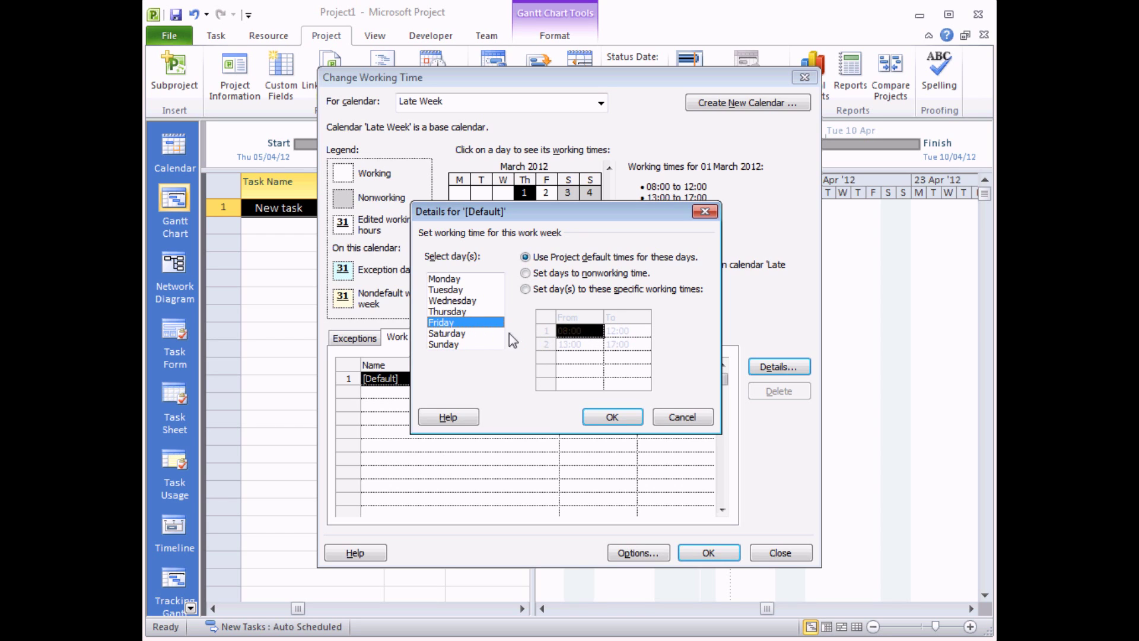
pyautogui.click(478, 334)
pyautogui.click(479, 344)
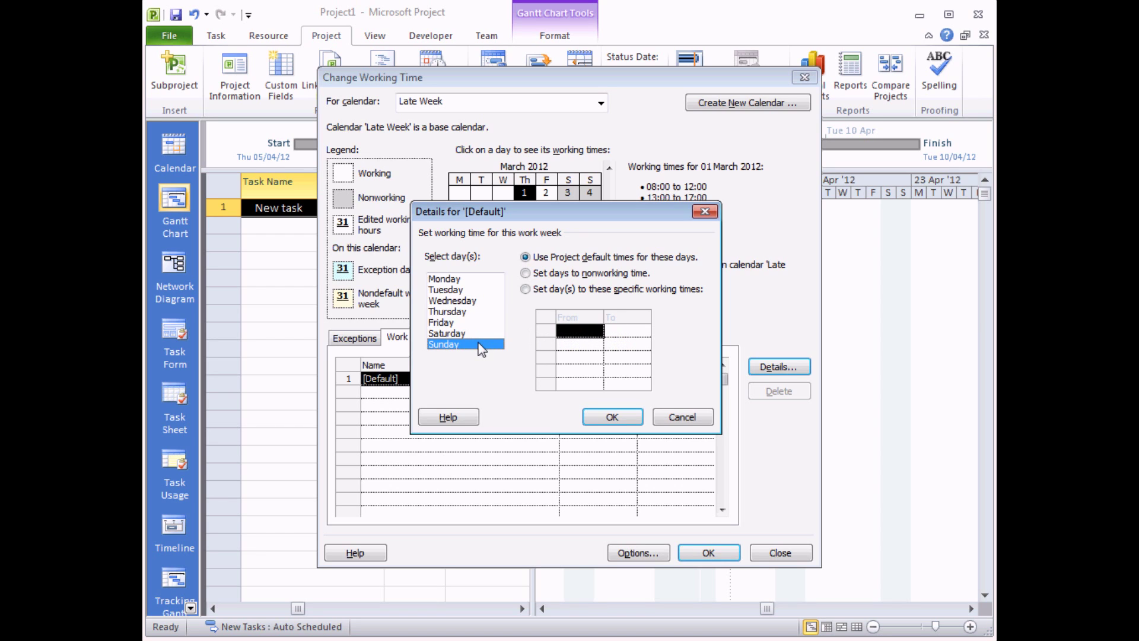
pyautogui.click(481, 334)
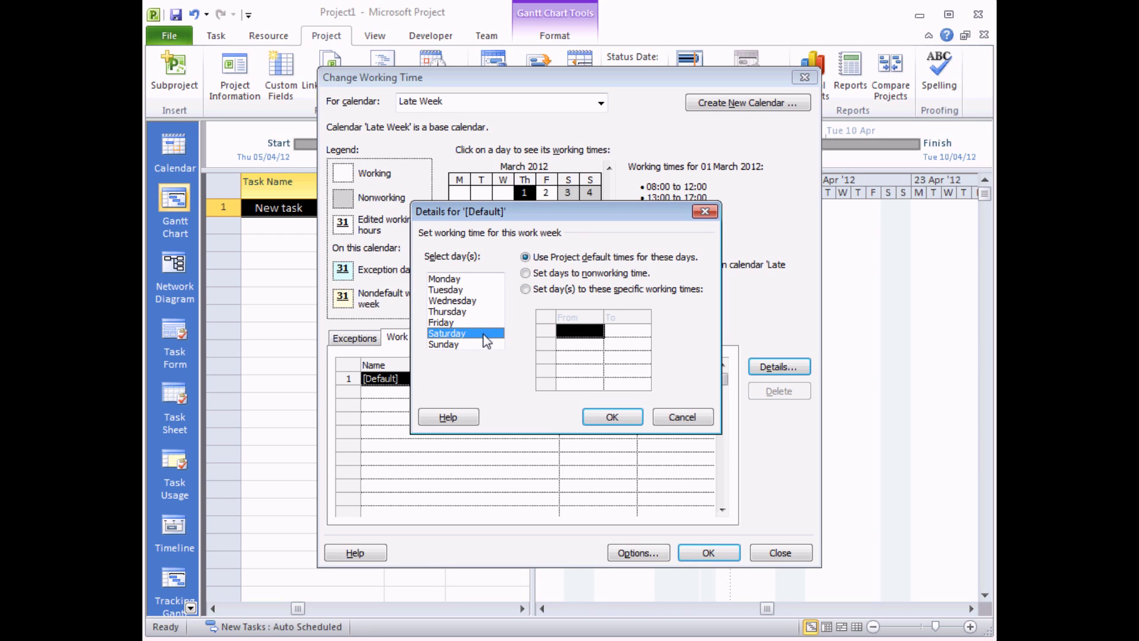
pyautogui.keyDown('shift'); pyautogui.click(482, 345); pyautogui.keyUp('shift')
pyautogui.click(526, 289)
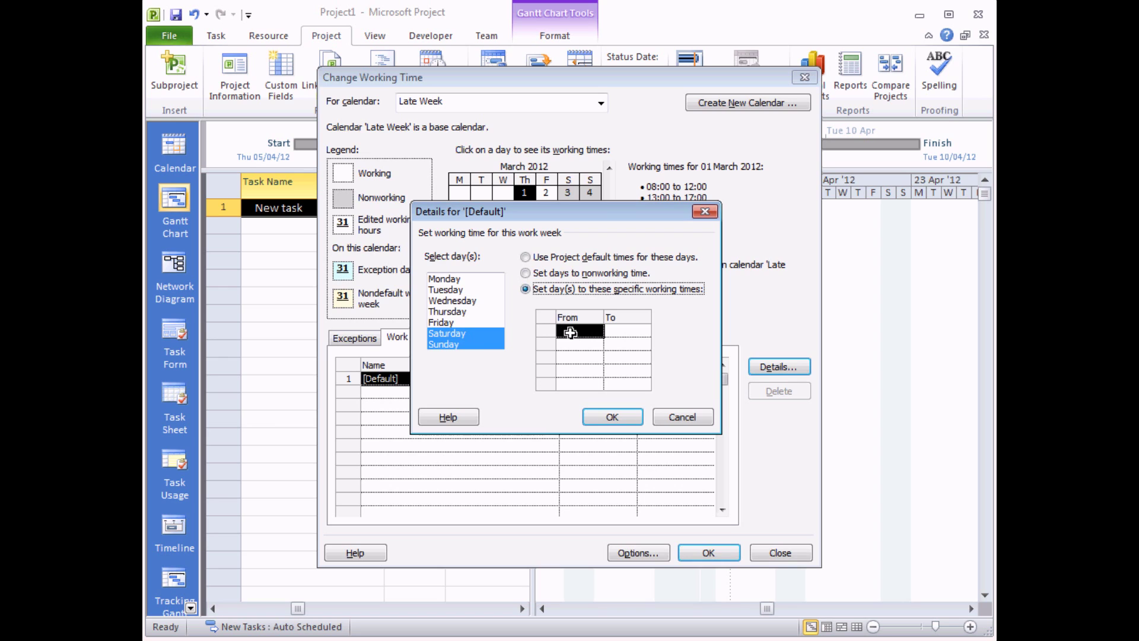
pyautogui.click(571, 331)
pyautogui.click(614, 332)
pyautogui.click(581, 345)
pyautogui.click(623, 341)
pyautogui.click(581, 331)
pyautogui.click(619, 331)
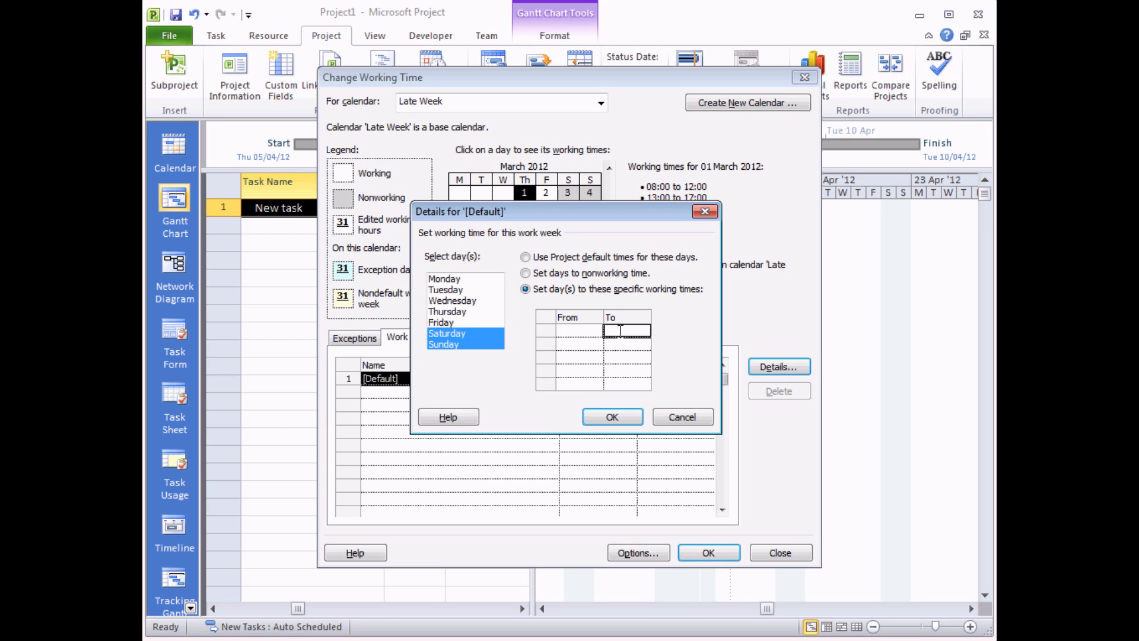
pyautogui.click(525, 258)
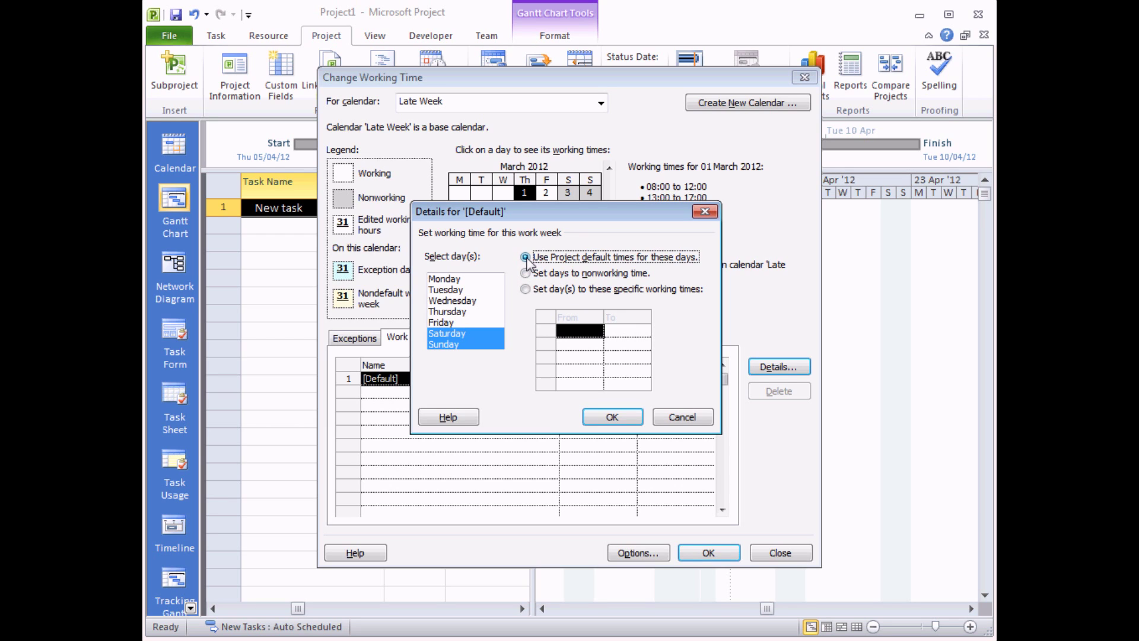
# Set Friday, Saturday and Sunday to specific working times of 08:00–12:00 and 13:00–17:00 in the default work week
pyautogui.click(471, 323)
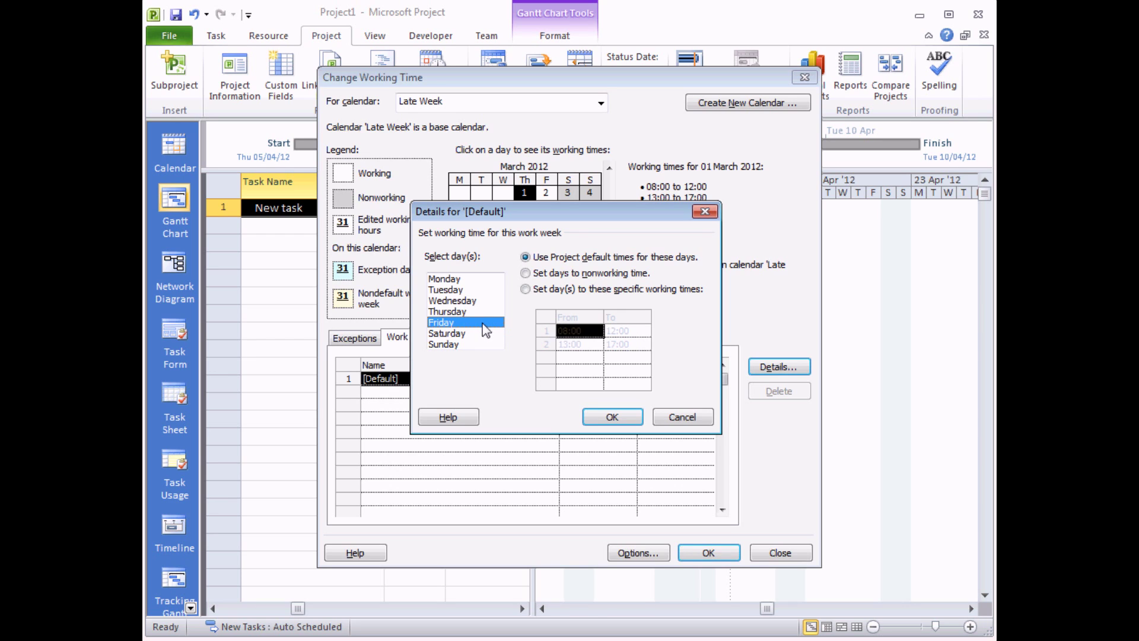
pyautogui.moveTo(485, 330); pyautogui.dragTo(486, 349)
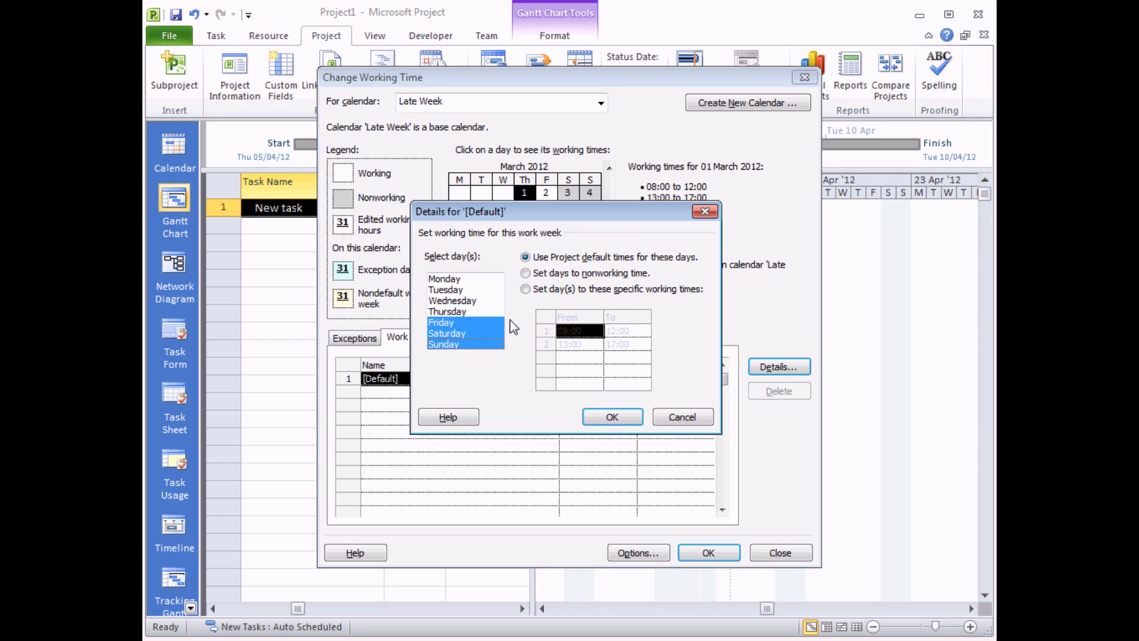
pyautogui.click(526, 290)
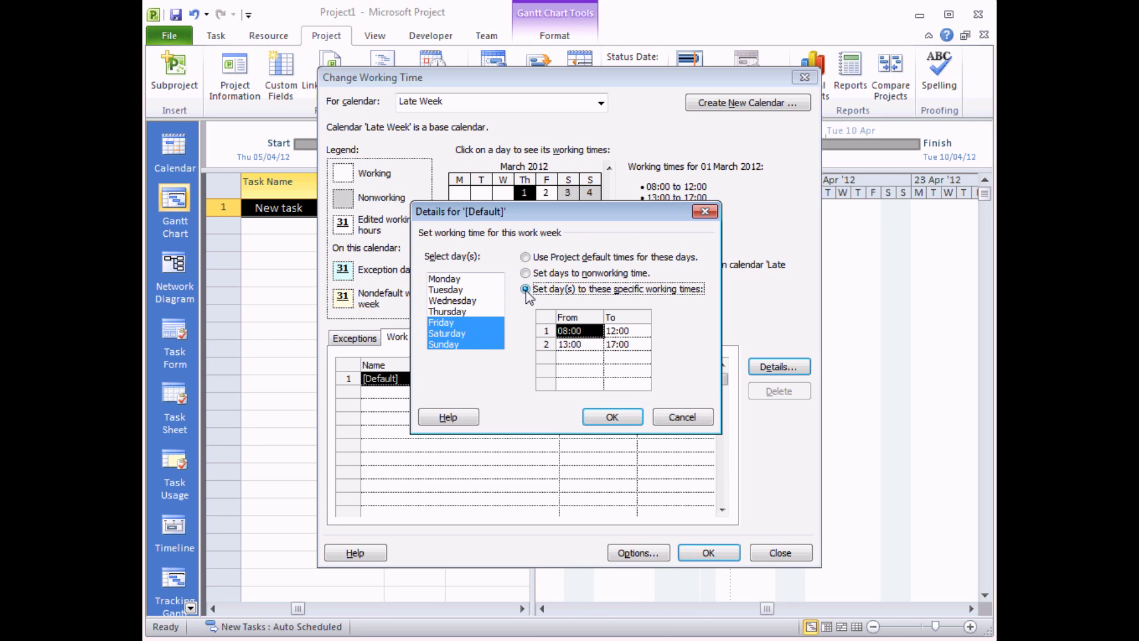
pyautogui.click(483, 334)
pyautogui.click(482, 345)
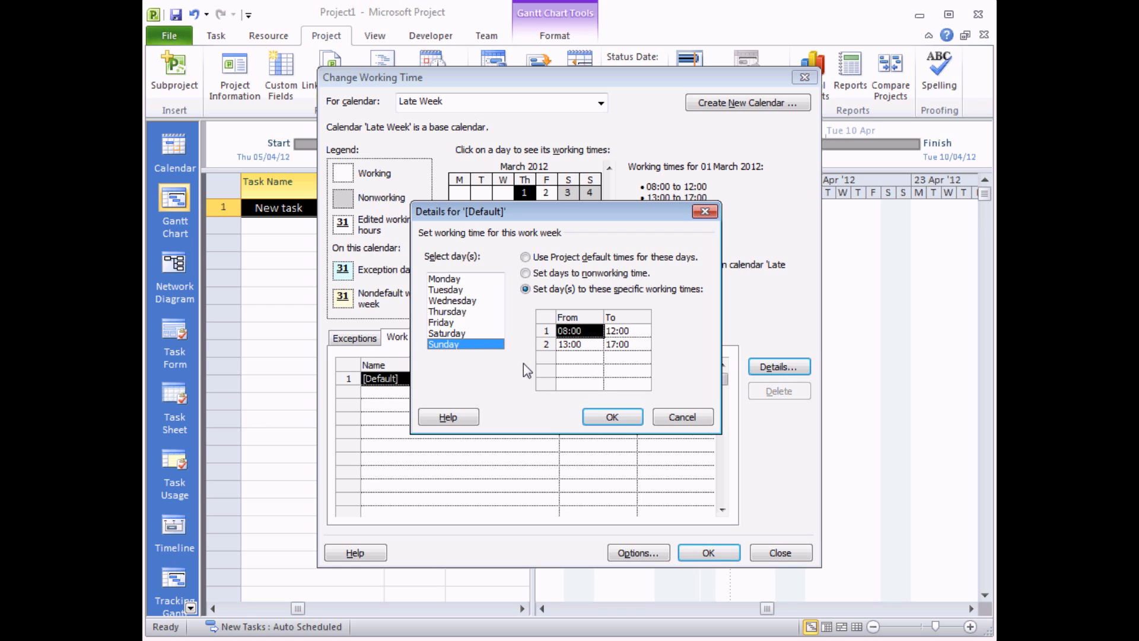
pyautogui.click(611, 418)
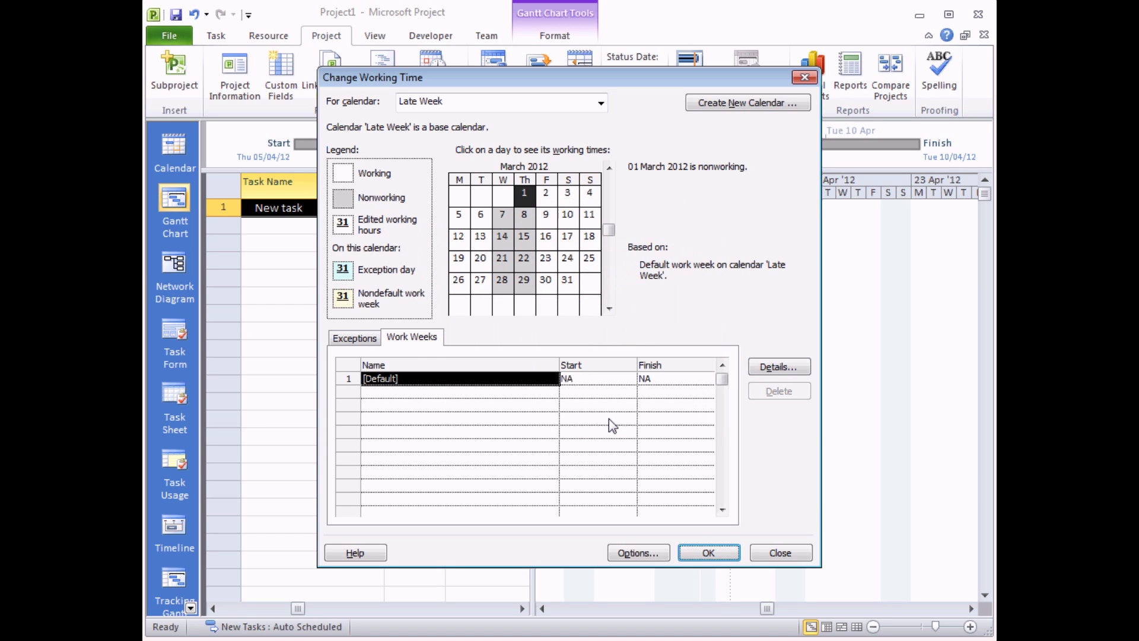
# Check the Late Week calendar's working times for each day from 5 to 11 March 2012, and apply the calendar changes
pyautogui.click(459, 220)
pyautogui.click(482, 221)
pyautogui.click(505, 221)
pyautogui.click(524, 221)
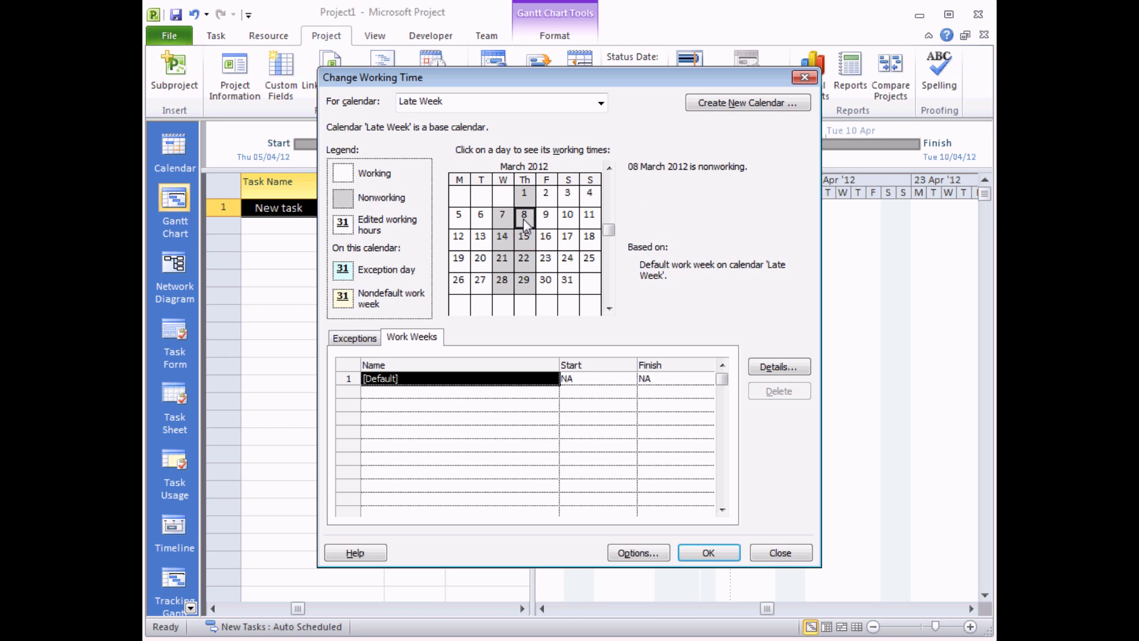
pyautogui.click(546, 220)
pyautogui.click(568, 221)
pyautogui.click(590, 221)
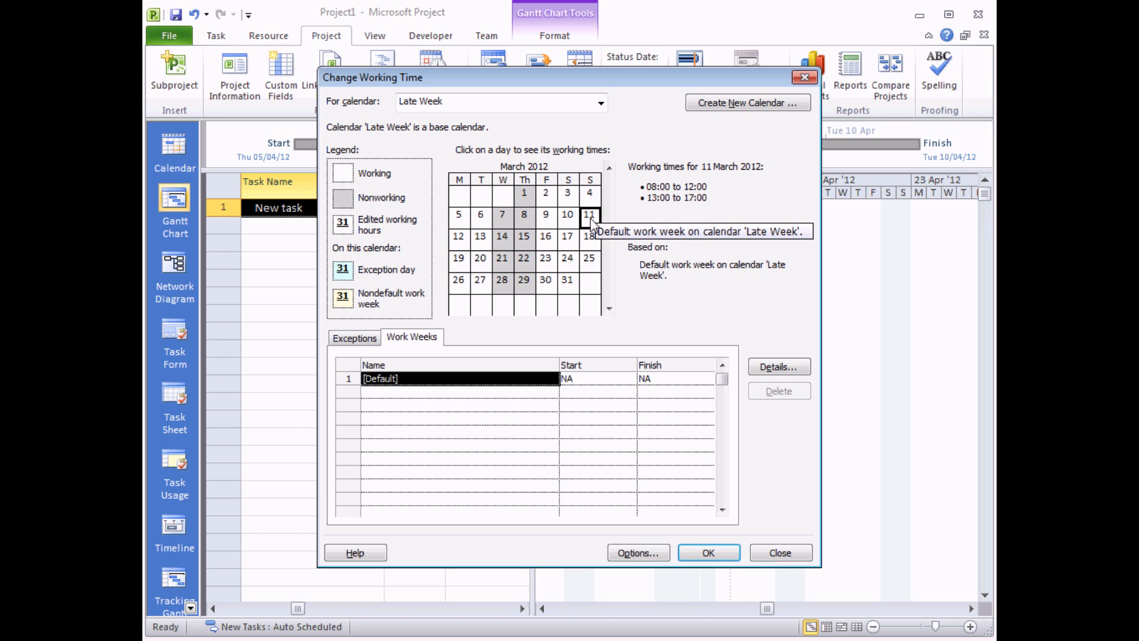
pyautogui.click(709, 554)
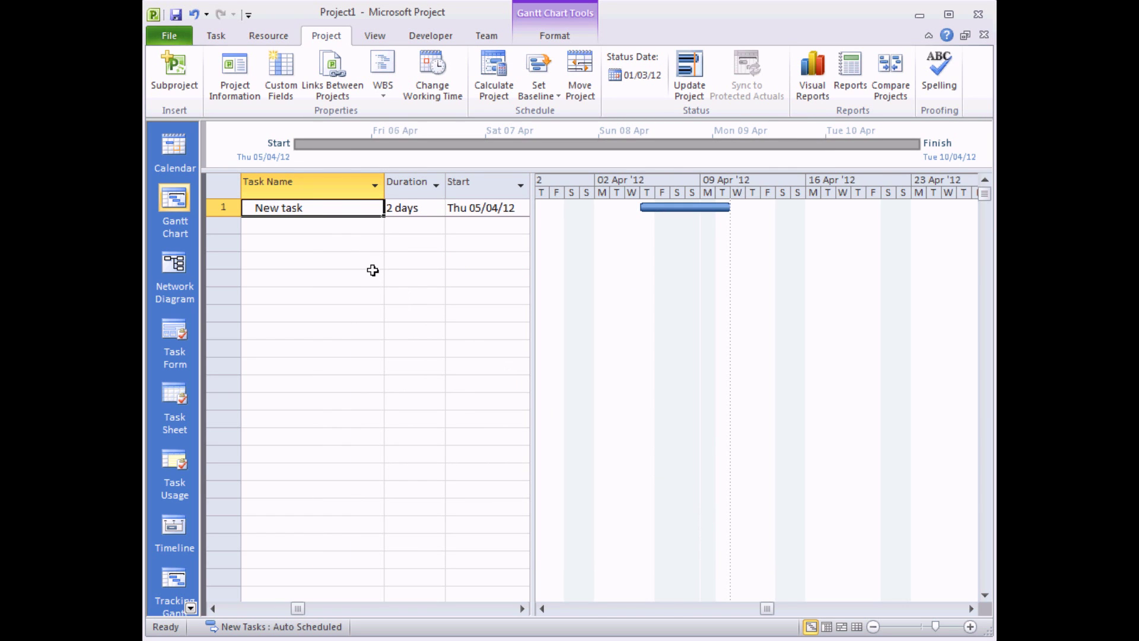
# Assign the Late Week calendar to the task New task in its advanced task information
pyautogui.doubleClick(327, 208)
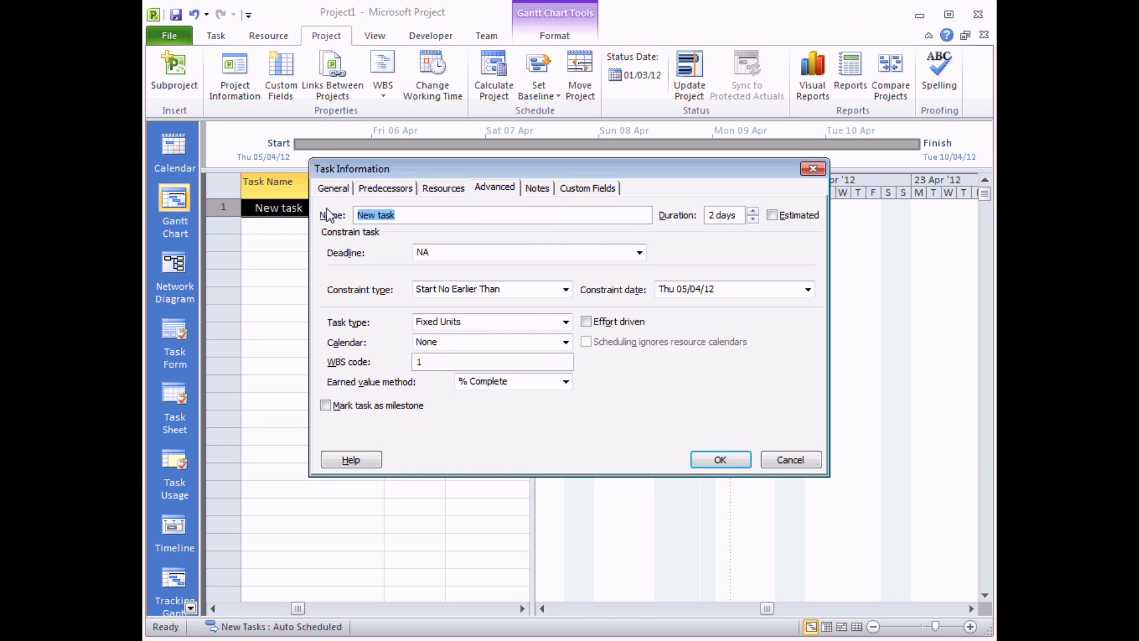
pyautogui.moveTo(407, 170); pyautogui.dragTo(418, 248)
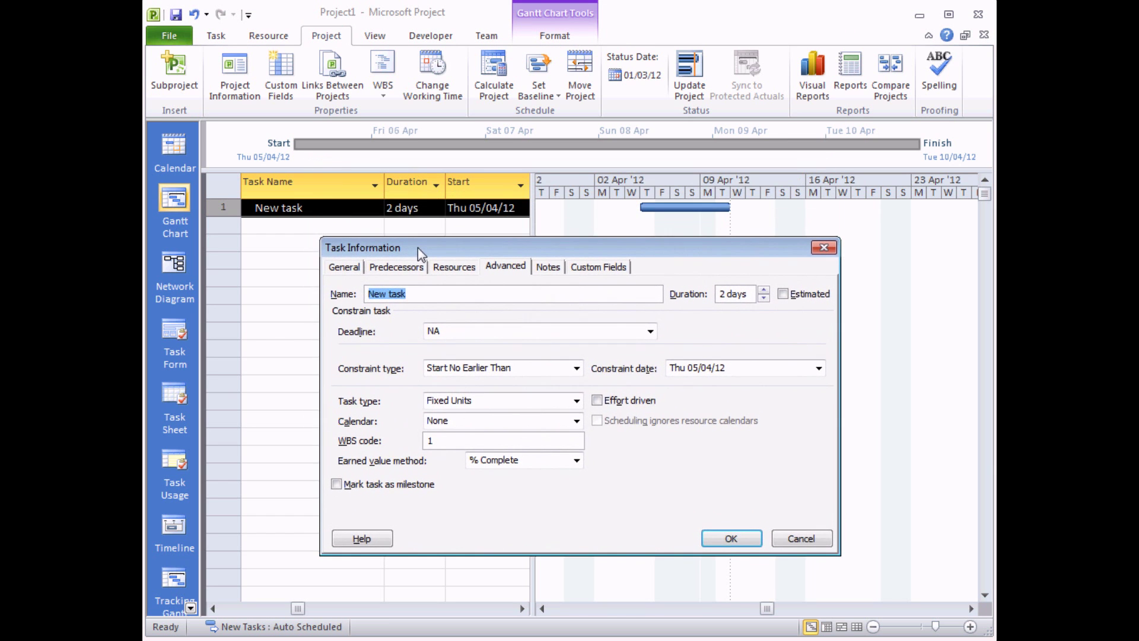
pyautogui.click(505, 271)
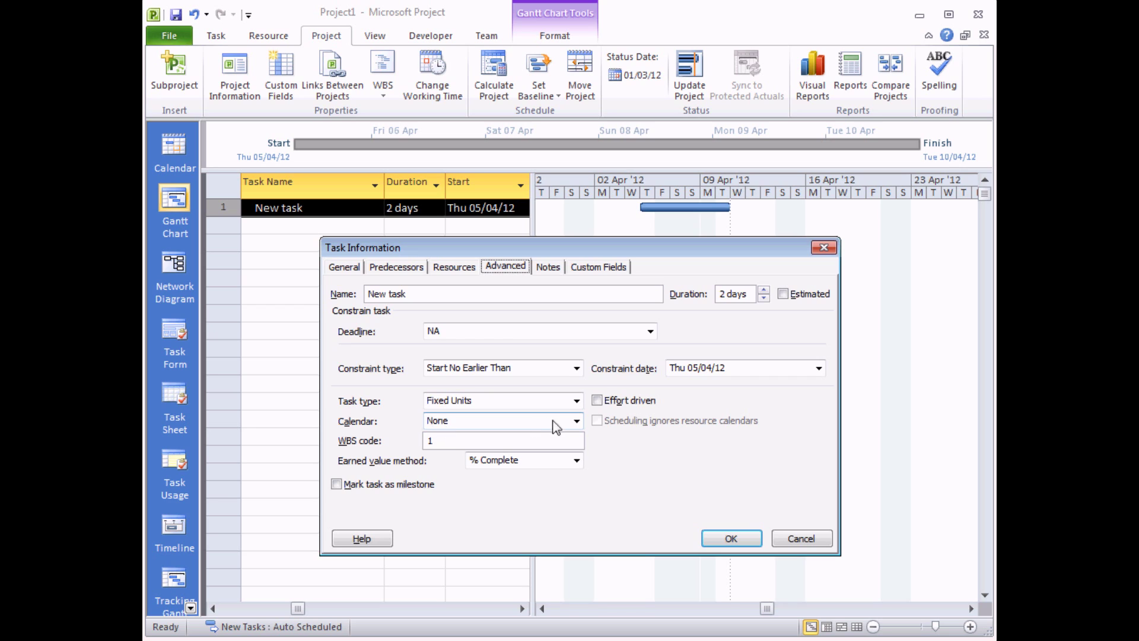
pyautogui.click(577, 421)
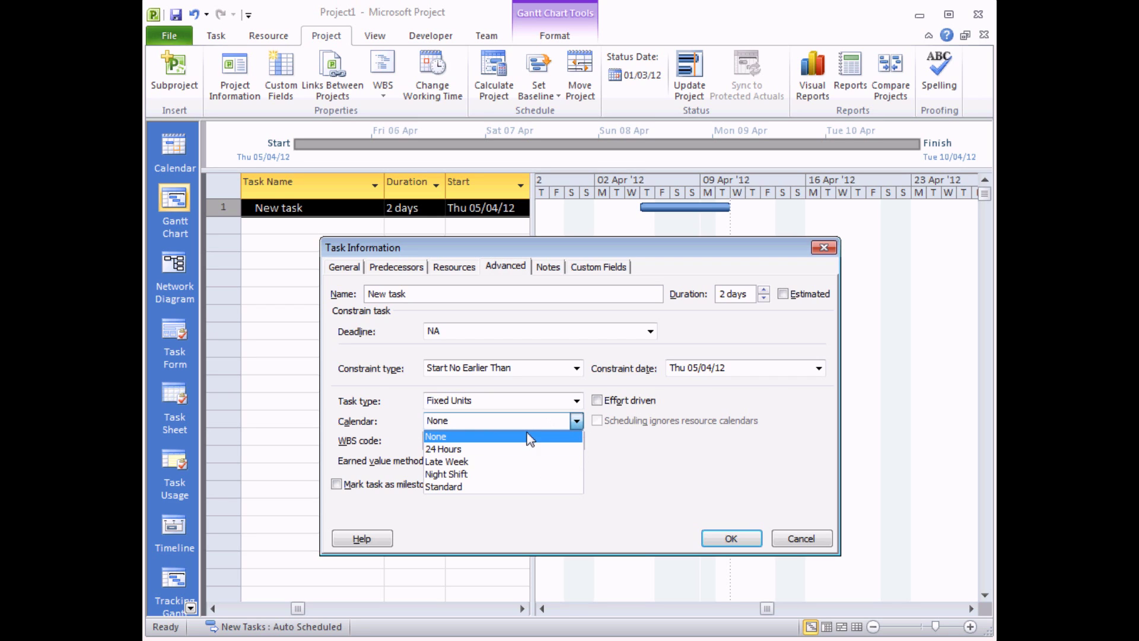
pyautogui.click(485, 466)
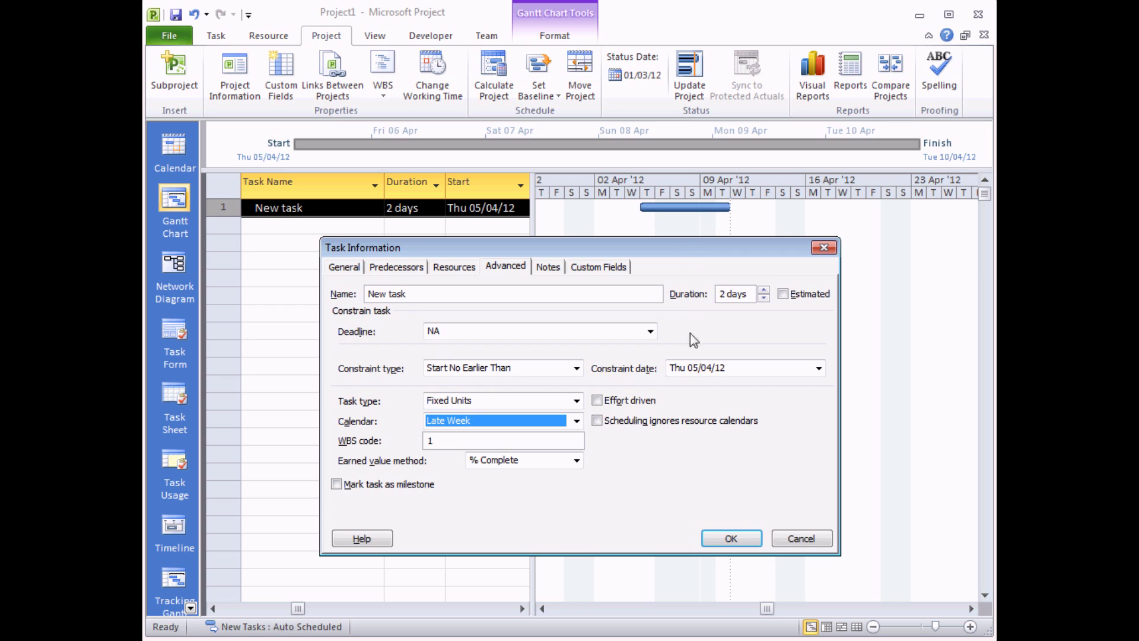
pyautogui.click(728, 541)
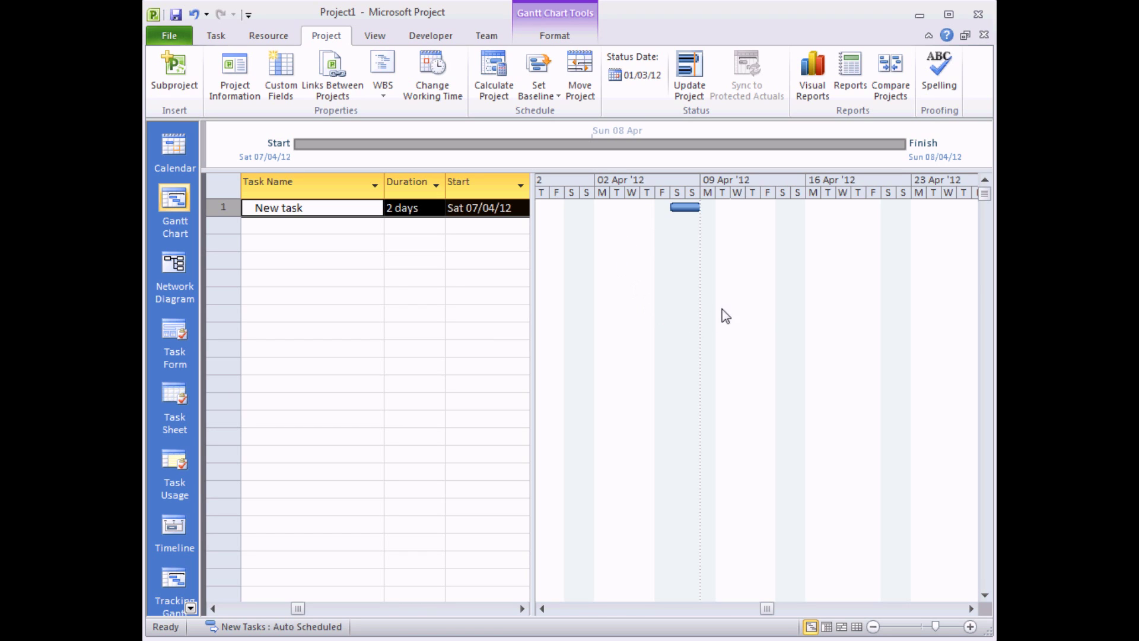
# Set the Gantt chart's nonworking-time shading to follow the Late Week calendar
pyautogui.rightClick(636, 248)
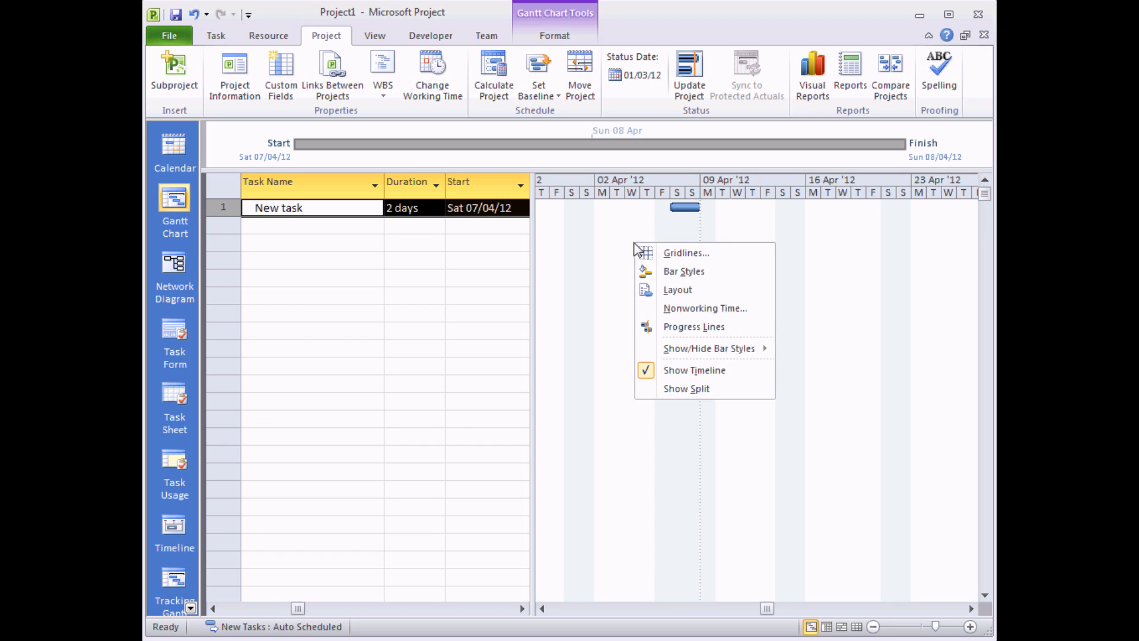
pyautogui.click(701, 307)
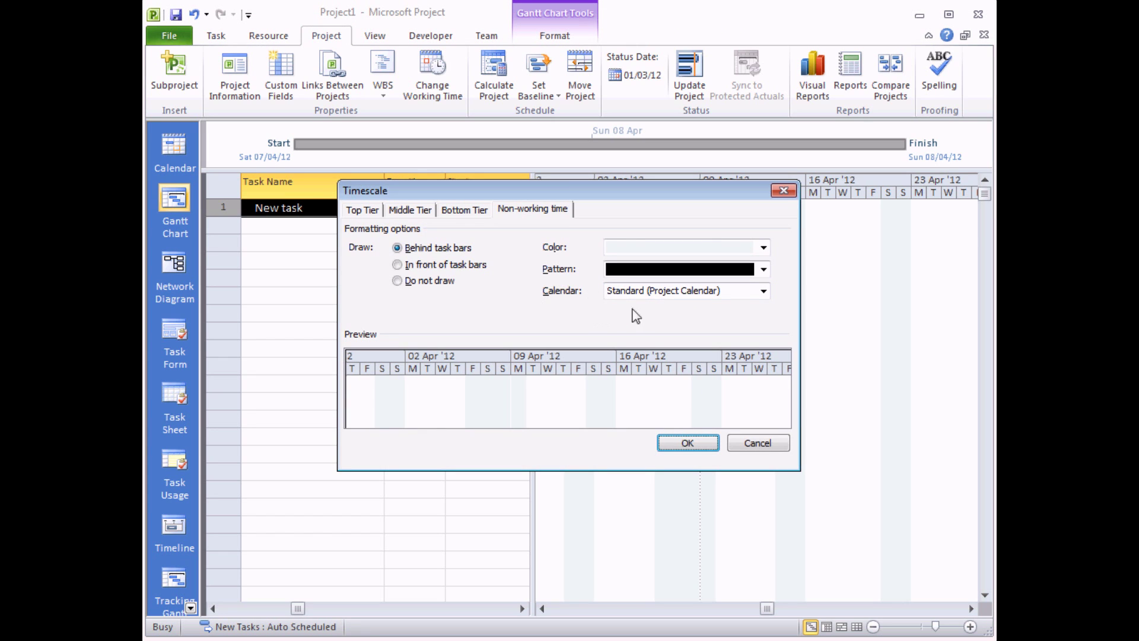
pyautogui.click(763, 291)
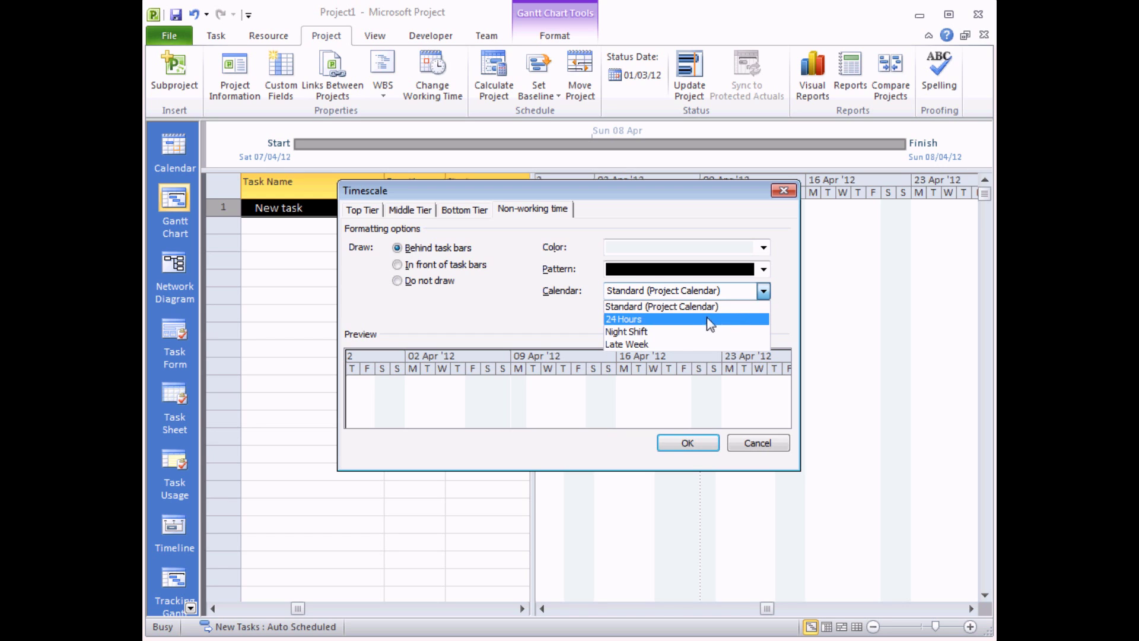
pyautogui.click(644, 345)
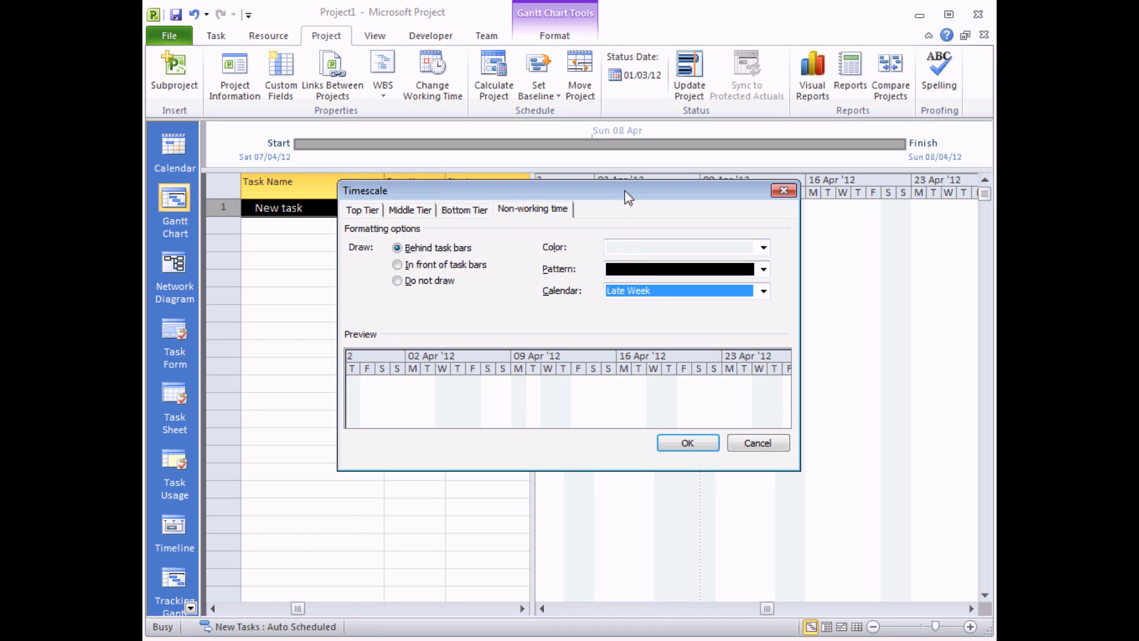
pyautogui.moveTo(626, 190); pyautogui.dragTo(638, 256)
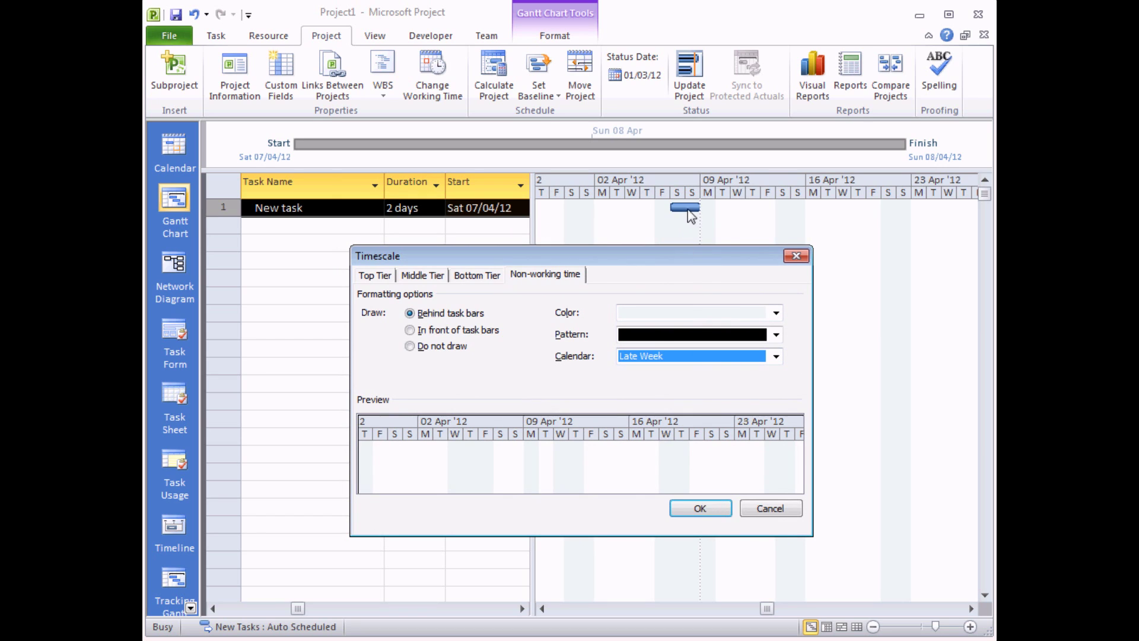
pyautogui.click(699, 510)
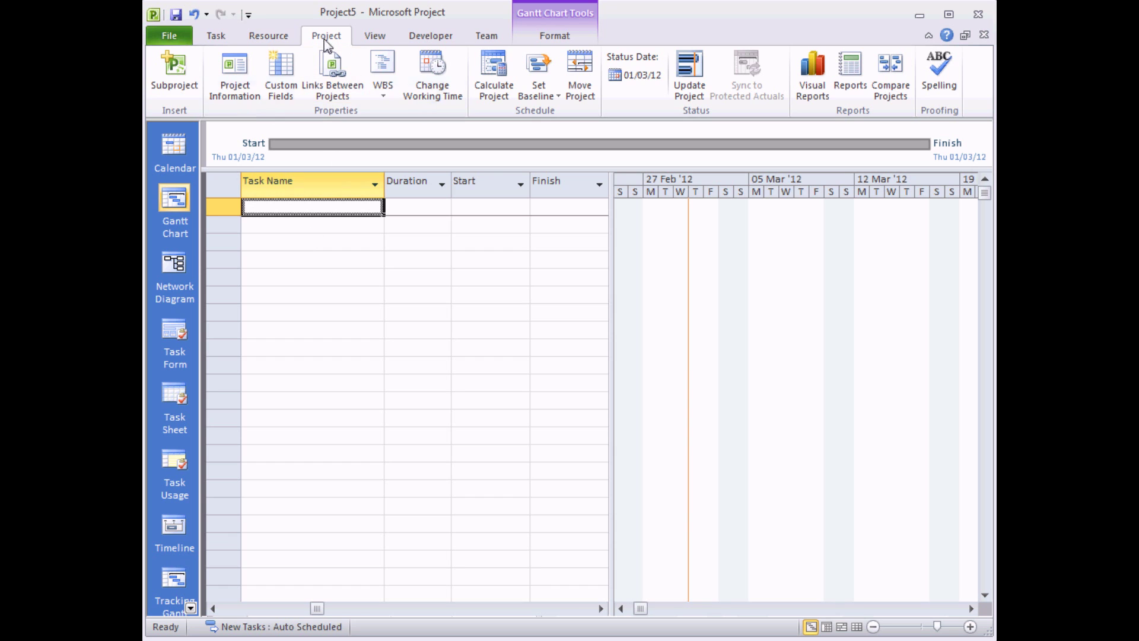
# In Project5's Standard calendar, give Monday to Friday of the default work week specific working times starting at 09:00
pyautogui.click(452, 75)
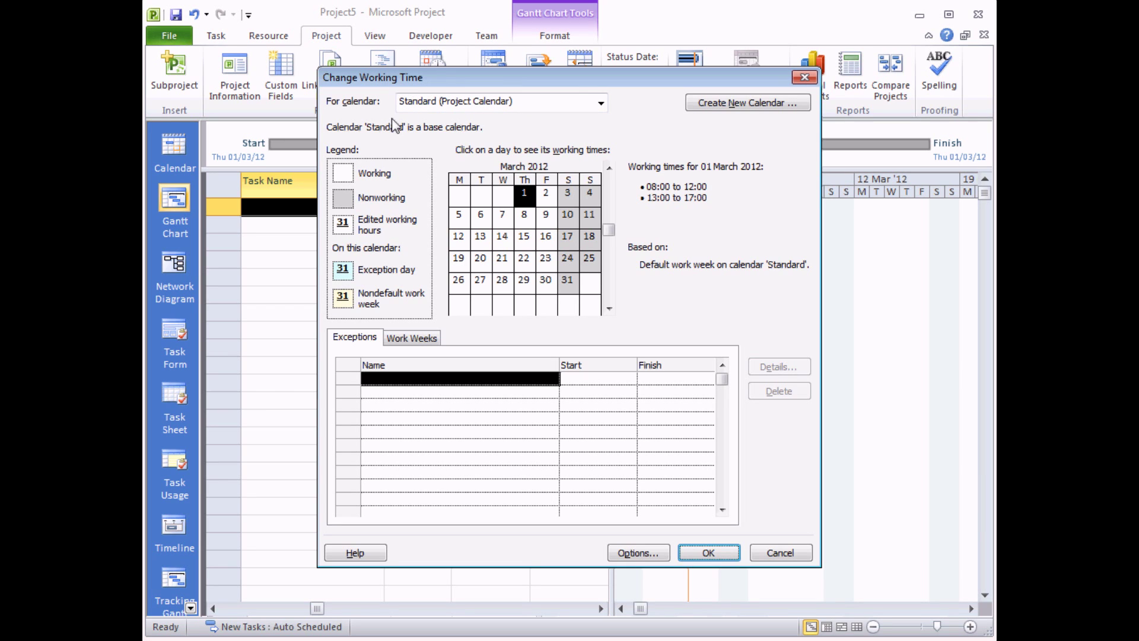
pyautogui.click(413, 338)
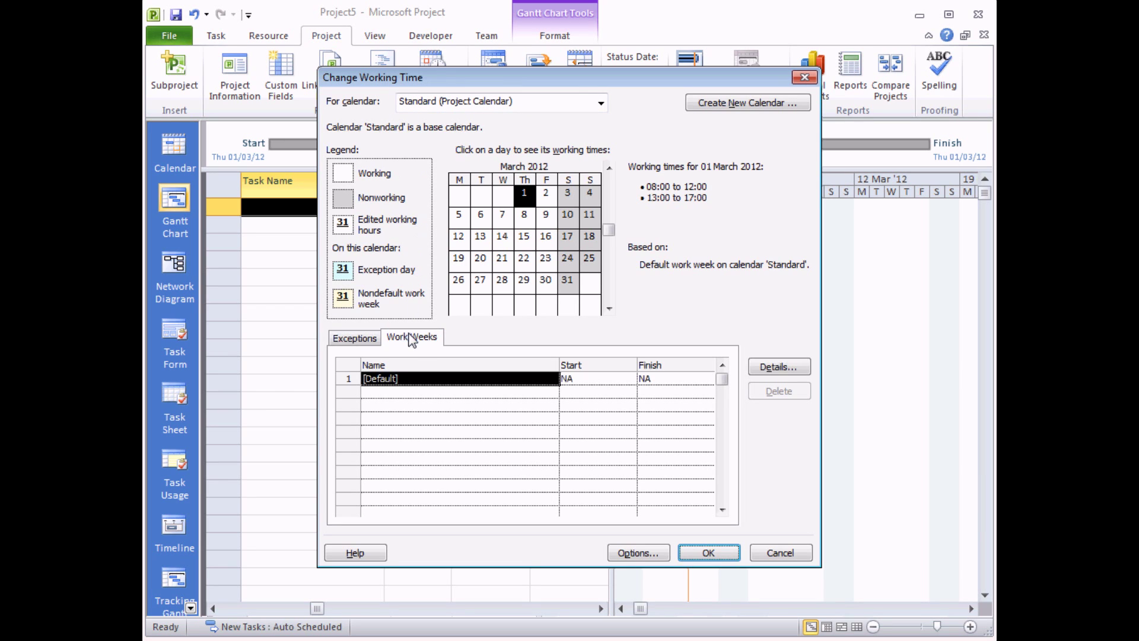
pyautogui.click(758, 370)
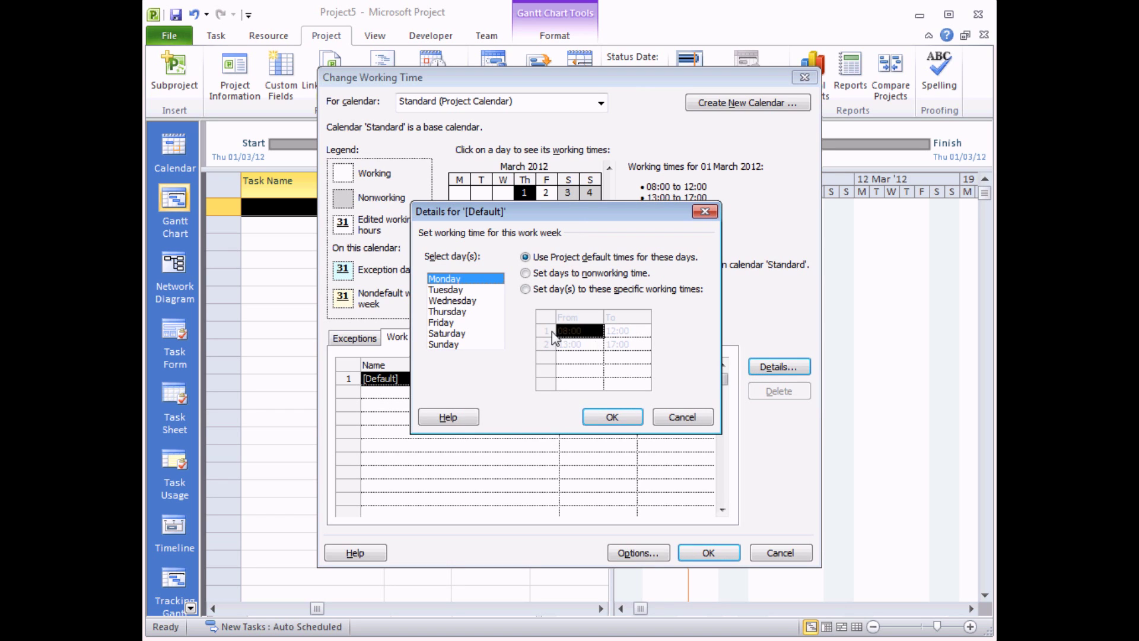
pyautogui.moveTo(479, 280); pyautogui.dragTo(487, 328)
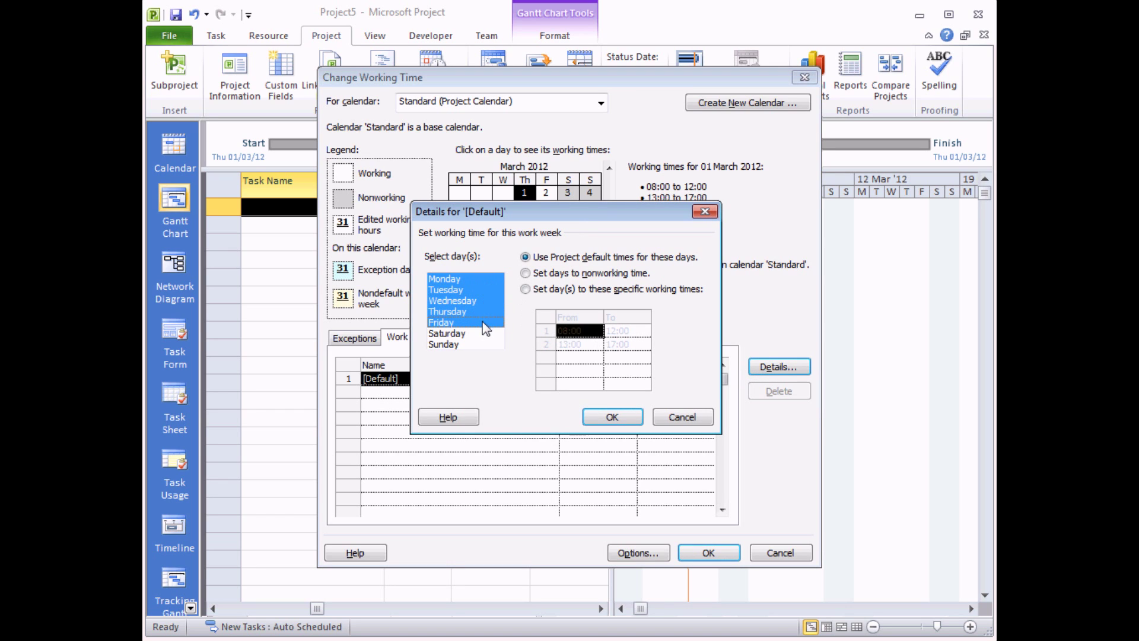
pyautogui.click(526, 290)
pyautogui.click(568, 330)
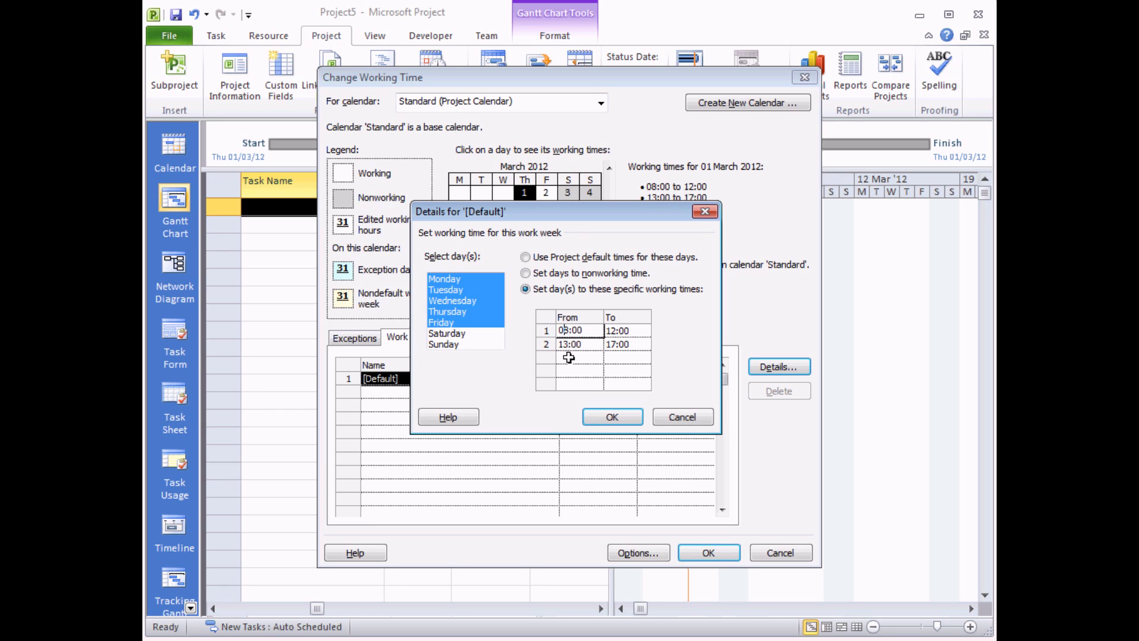
pyautogui.press('BackSpace')
pyautogui.write('9')
# Set the end of the Monday-to-Friday morning period to 12:30 and apply the Standard calendar changes
pyautogui.click(626, 331)
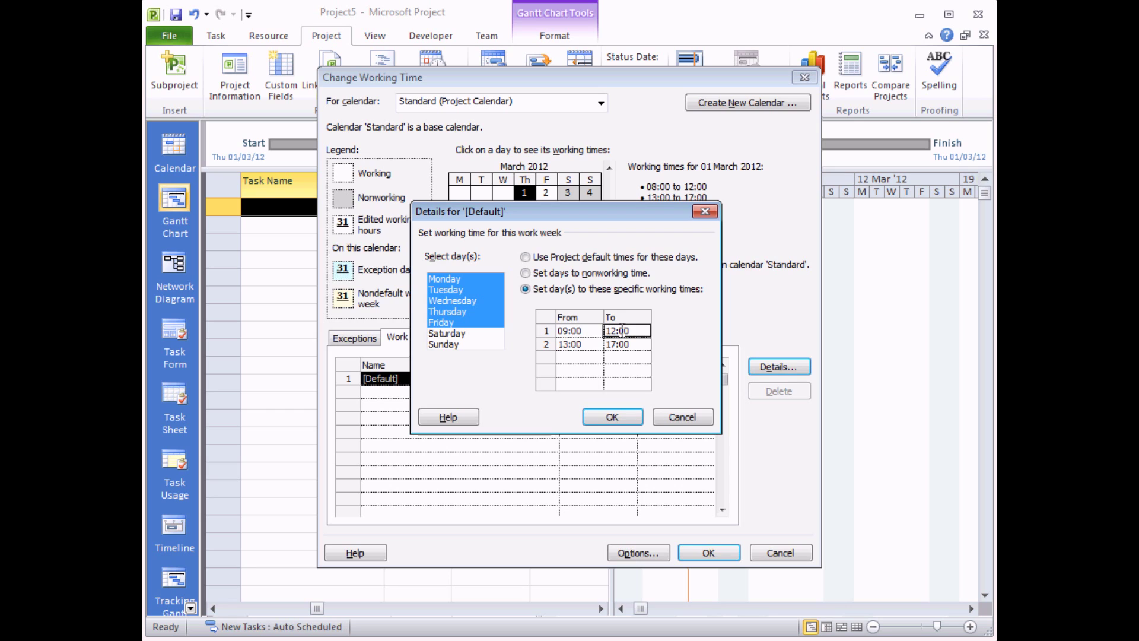
pyautogui.click(622, 332)
pyautogui.press('Delete')
pyautogui.write('3')
pyautogui.click(625, 358)
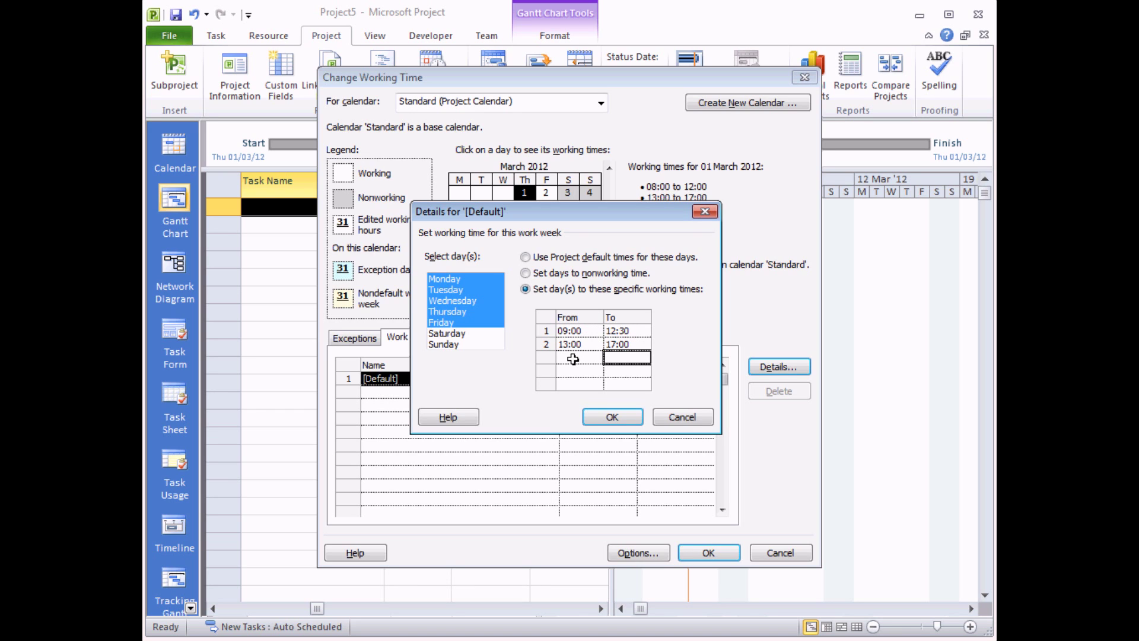
pyautogui.click(611, 417)
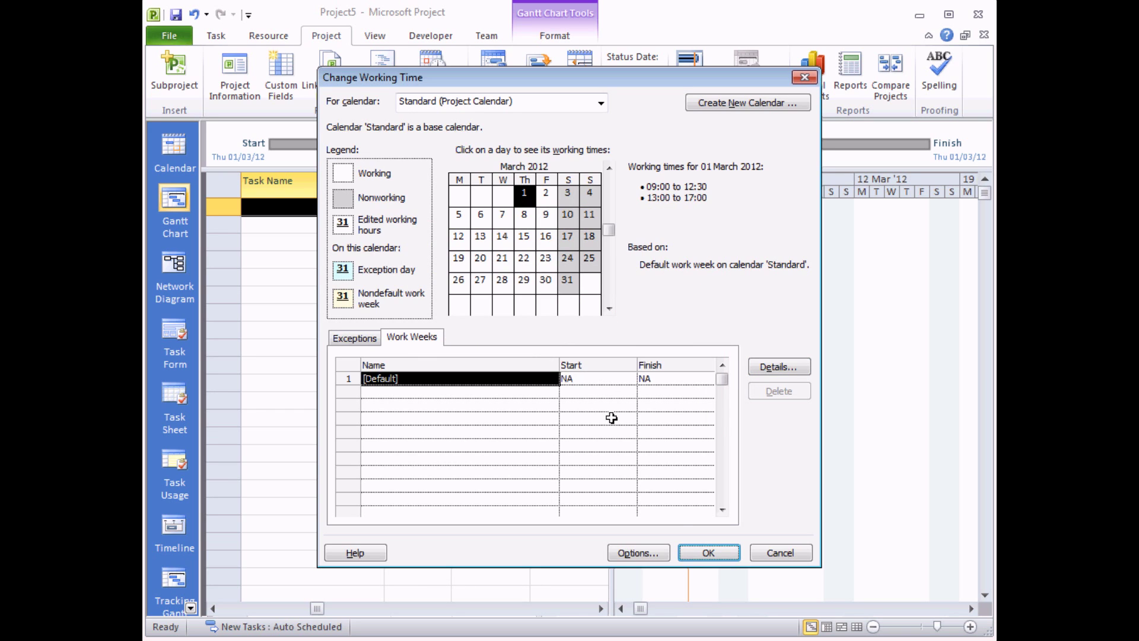
pyautogui.click(707, 553)
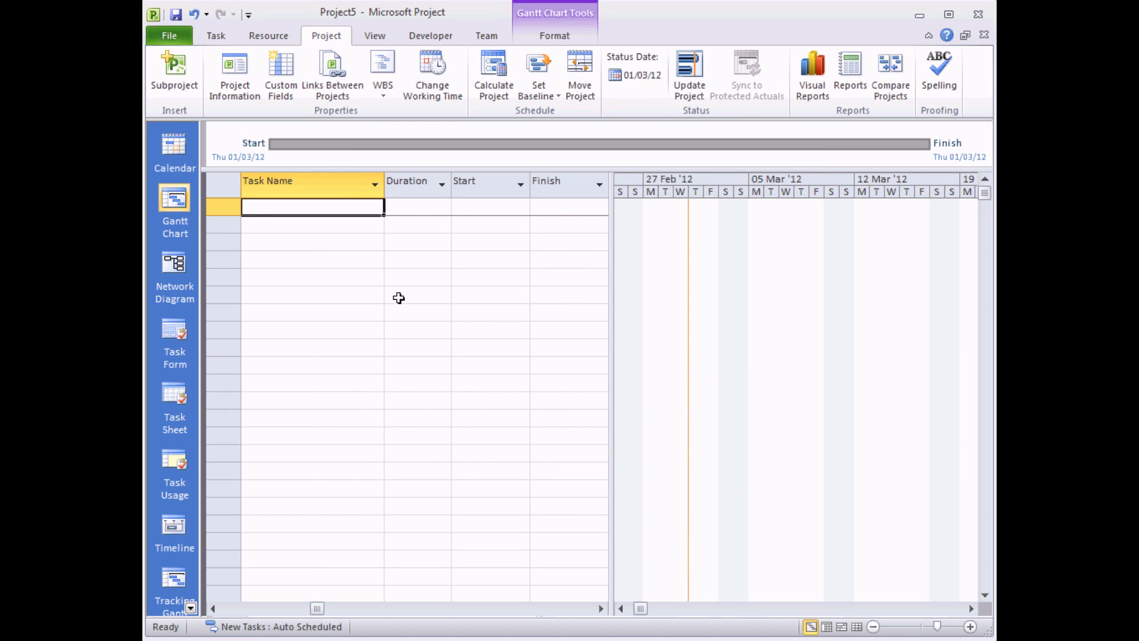
# Add two tasks, both named Task, and set the second one's duration to 8h
pyautogui.write('Task')
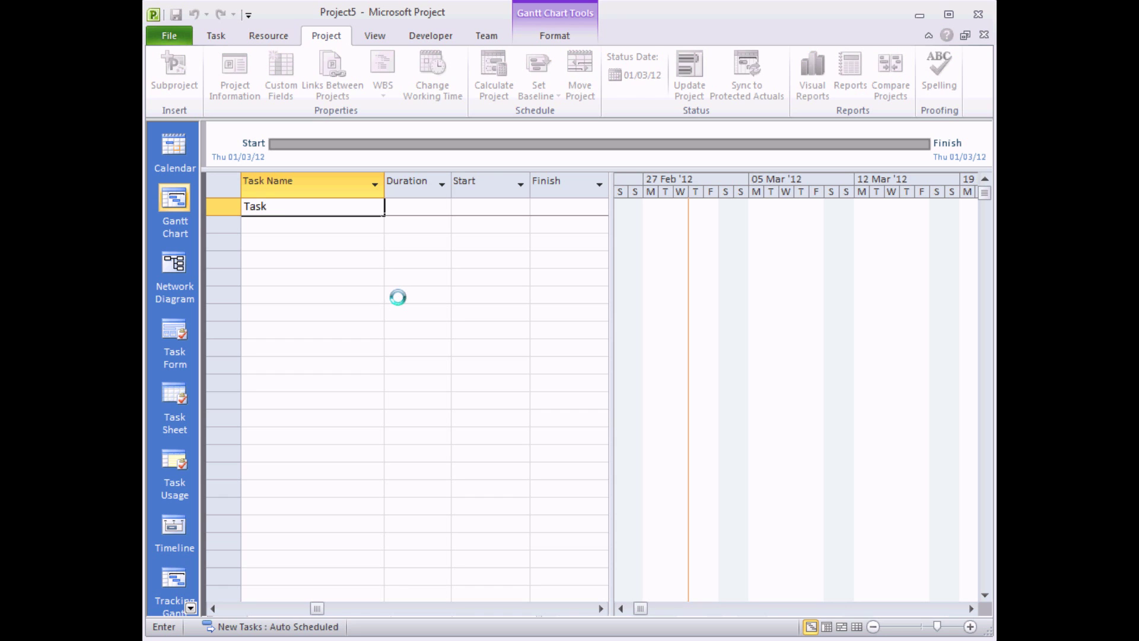
pyautogui.press('Tab')
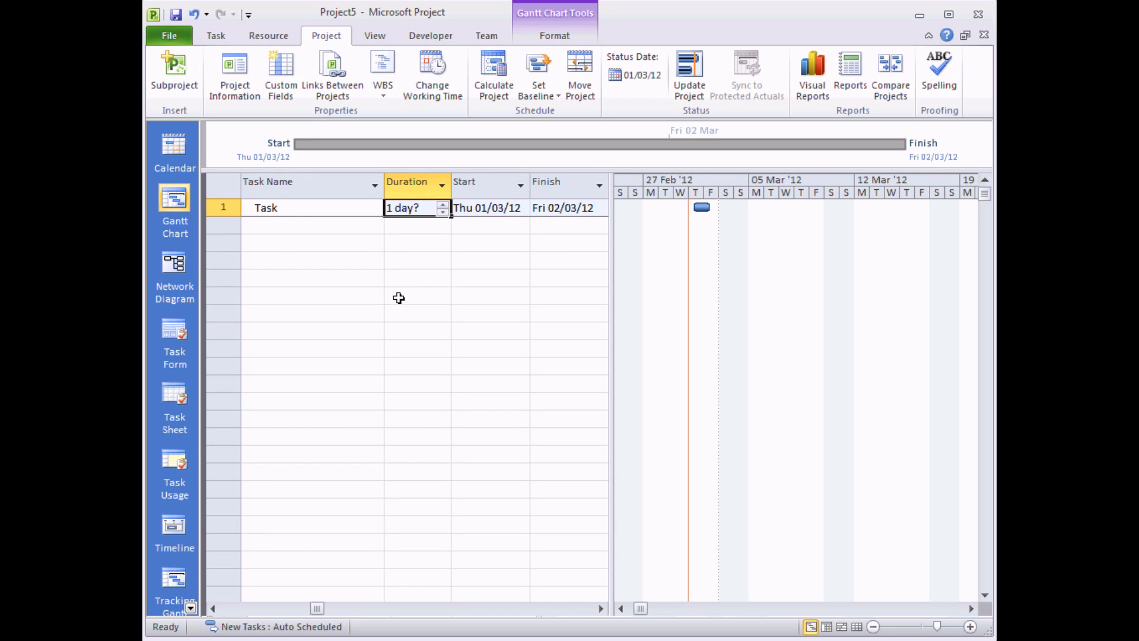
pyautogui.click(297, 224)
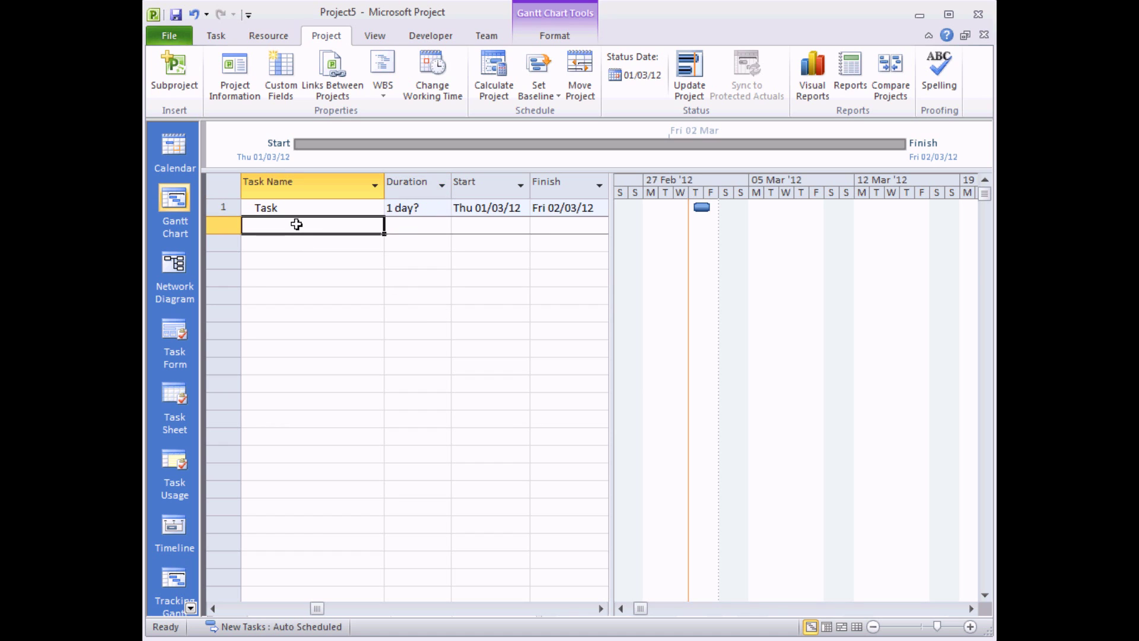
pyautogui.write('Task')
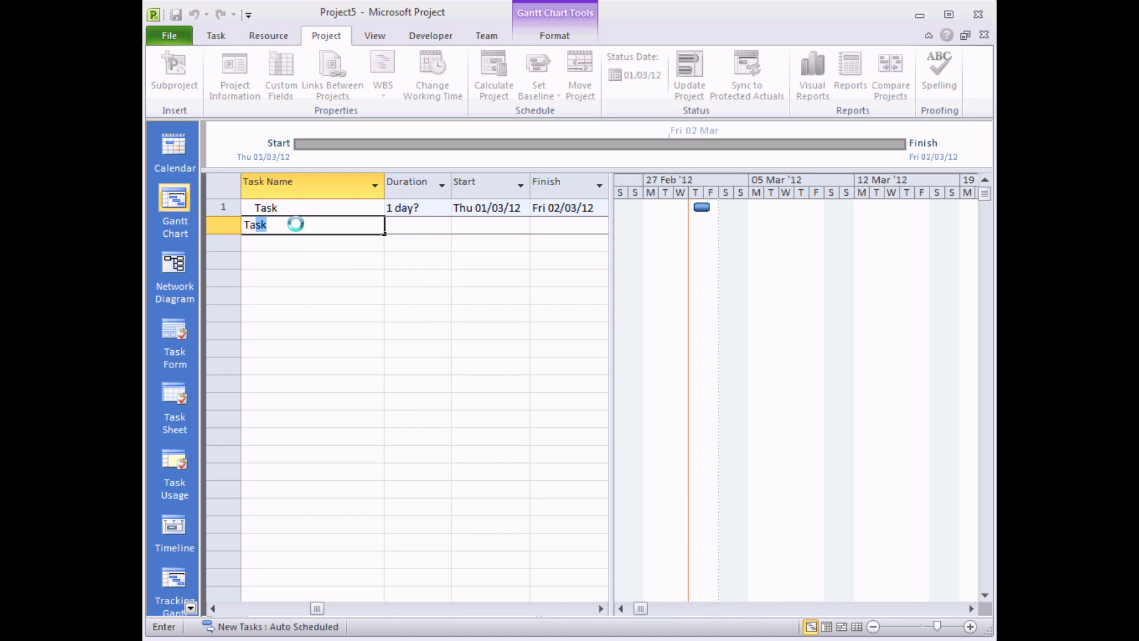
pyautogui.press('Tab')
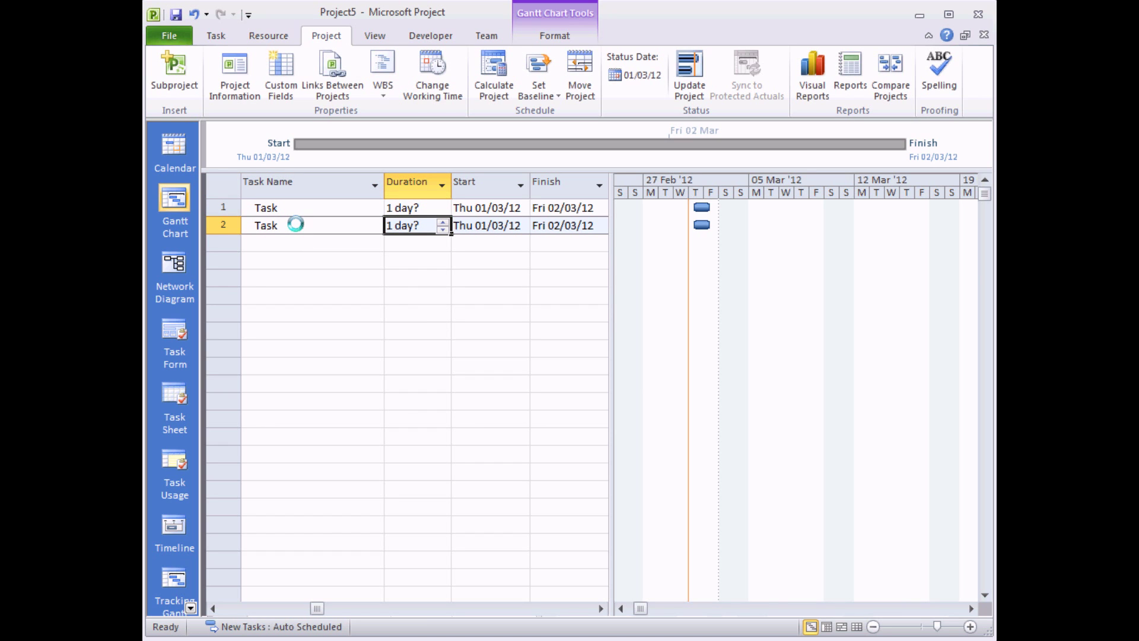
pyautogui.write('8h')
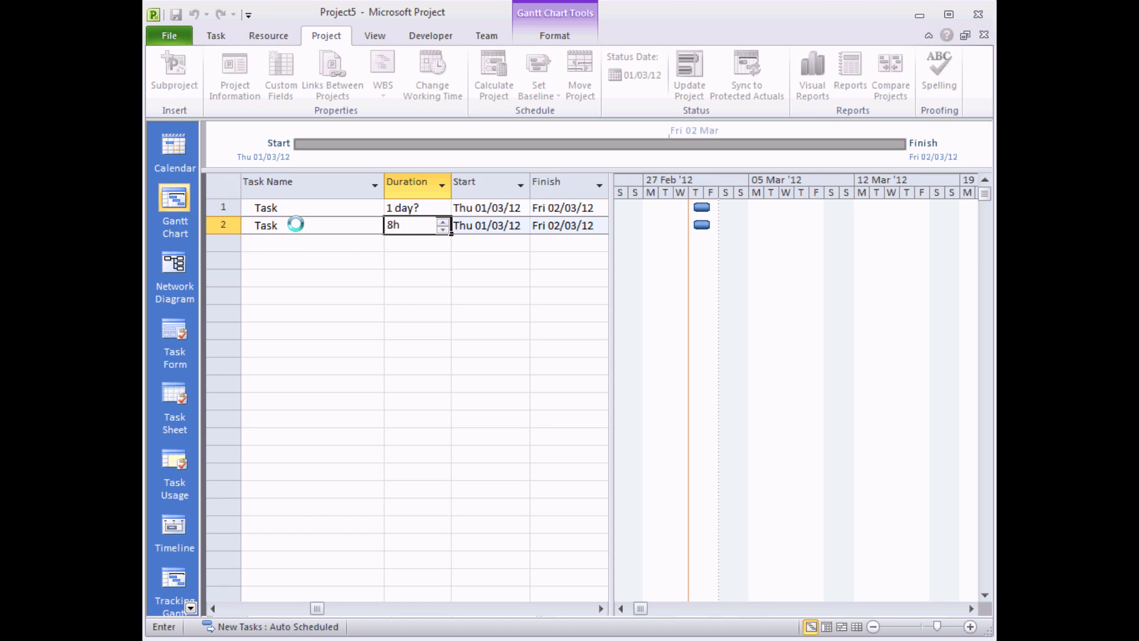
pyautogui.press('Return')
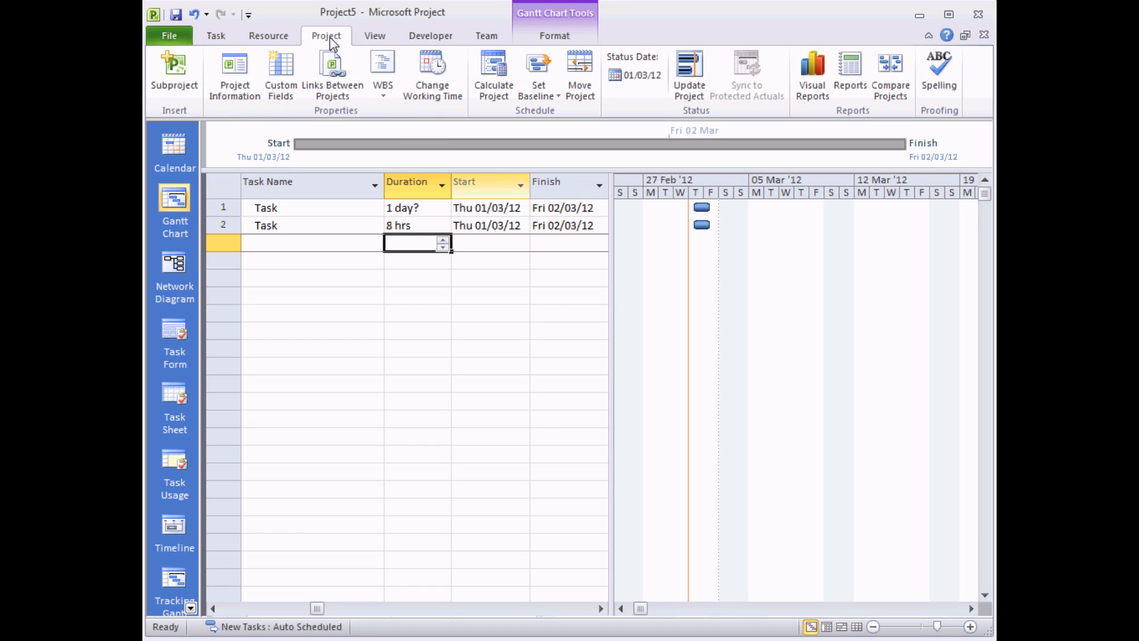
# Set the project's default start time to 09:00 in the calendar scheduling options
pyautogui.click(438, 84)
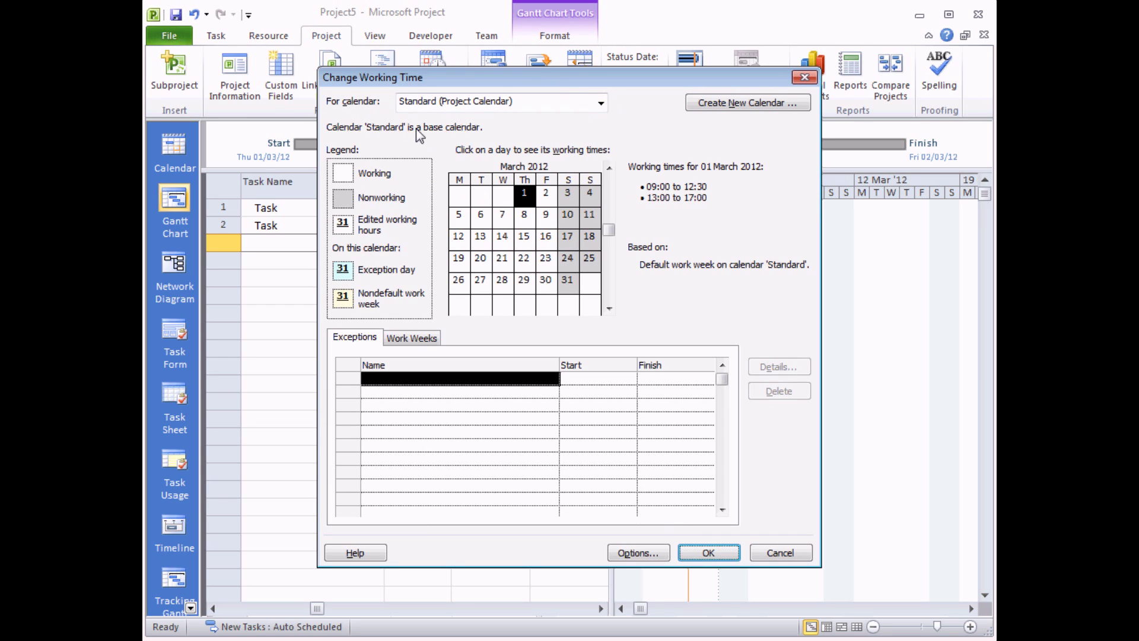
pyautogui.click(656, 553)
pyautogui.moveTo(630, 70)
pyautogui.mouseDown()
pyautogui.moveTo(632, 147)
pyautogui.moveTo(623, 54)
pyautogui.mouseUp()
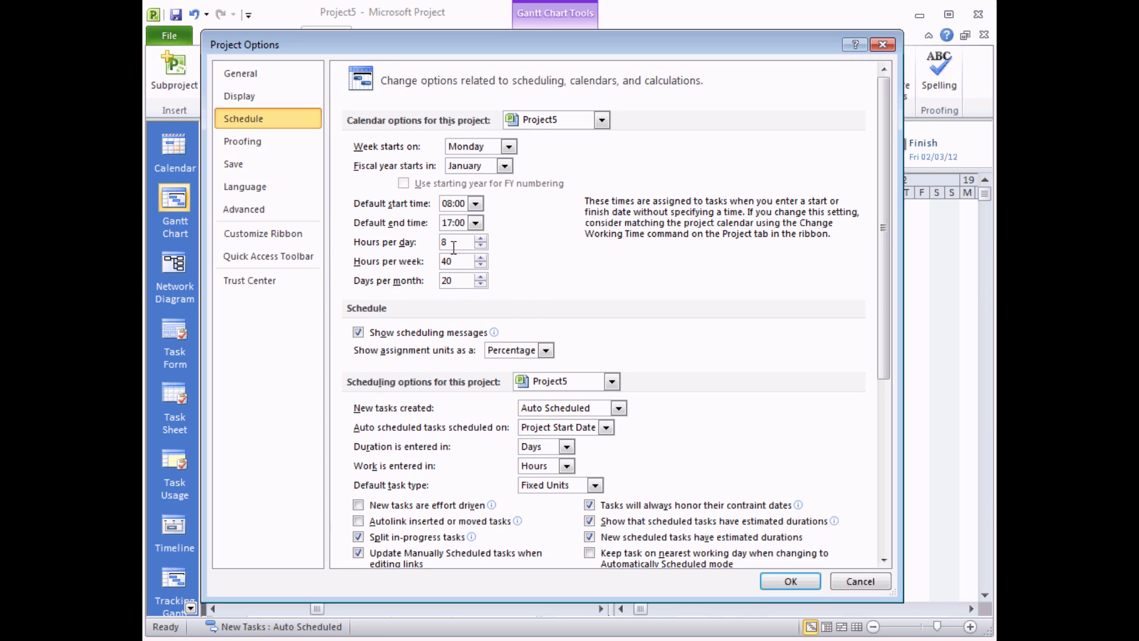
pyautogui.click(448, 203)
pyautogui.click(450, 206)
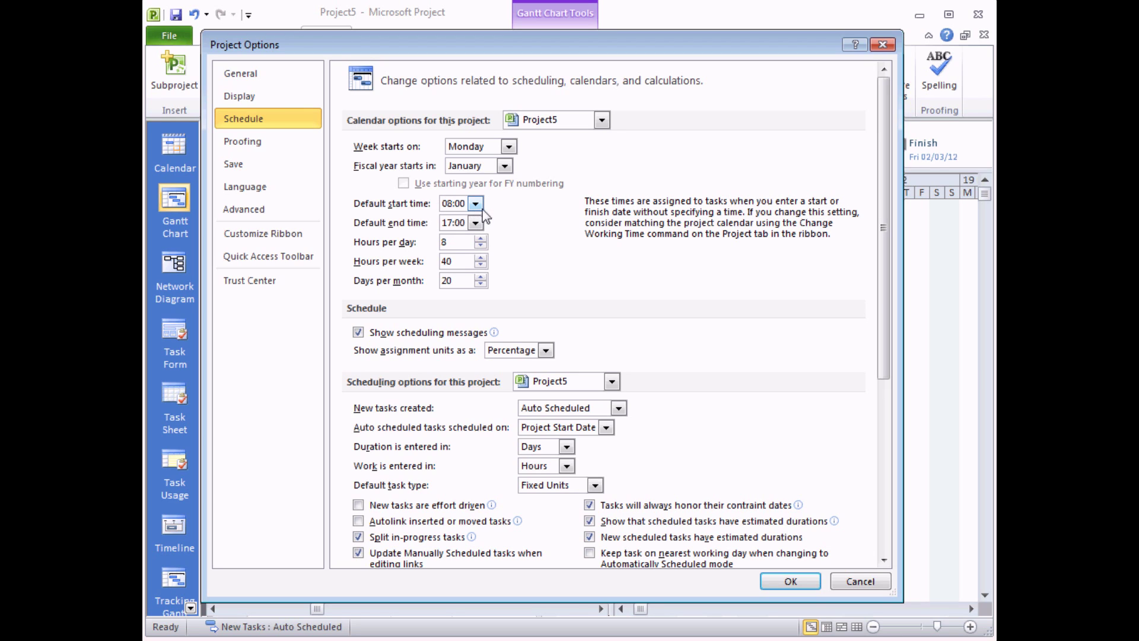
pyautogui.press('Delete')
pyautogui.write('9')
# Set the project's hours per day to 7.5 and hours per week to 37.5, and apply the options and calendar settings
pyautogui.doubleClick(446, 242)
pyautogui.write('7.5')
pyautogui.doubleClick(446, 261)
pyautogui.write('37.5')
pyautogui.click(791, 581)
pyautogui.moveTo(615, 87); pyautogui.dragTo(471, 92)
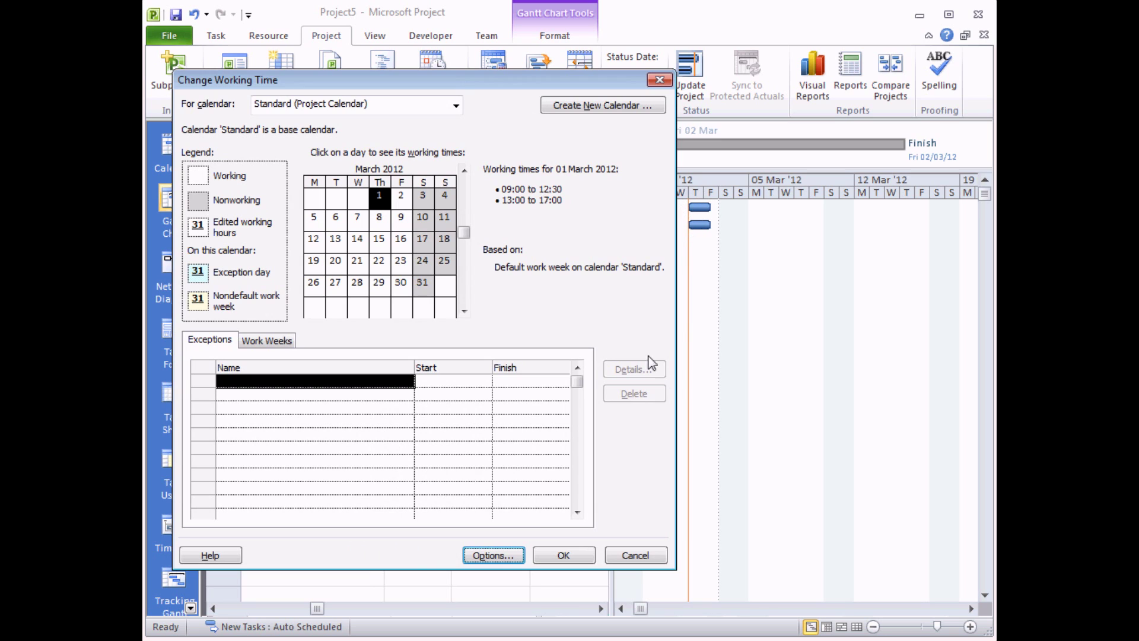
pyautogui.click(564, 555)
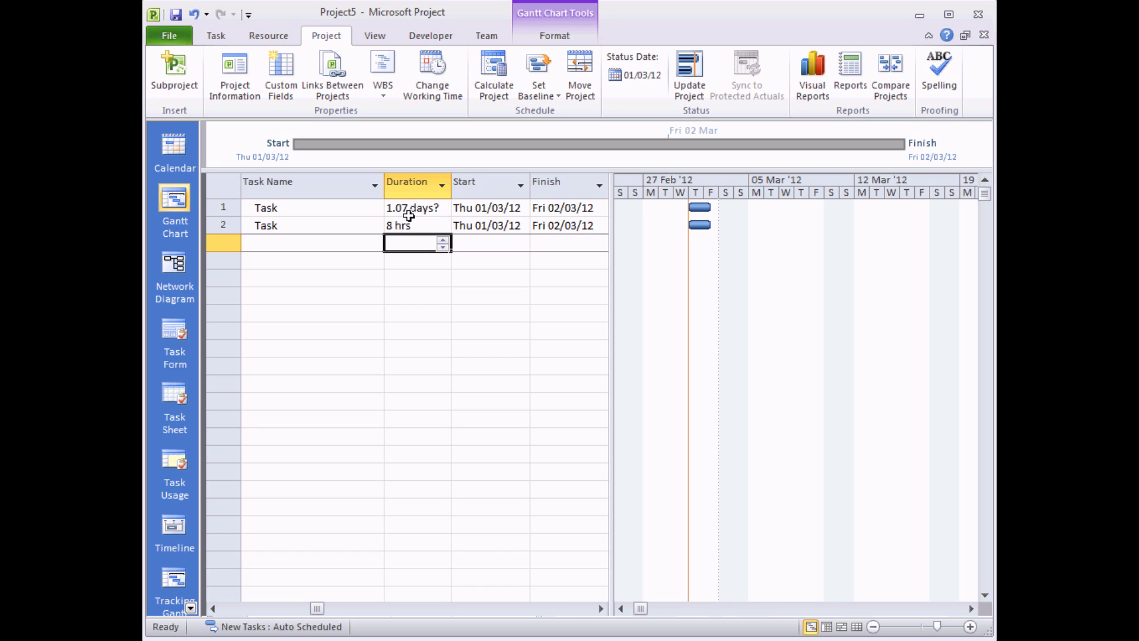
# Add two tasks below the existing ones, both named New tasks, and set the second one's duration to 7.5h
pyautogui.click(339, 260)
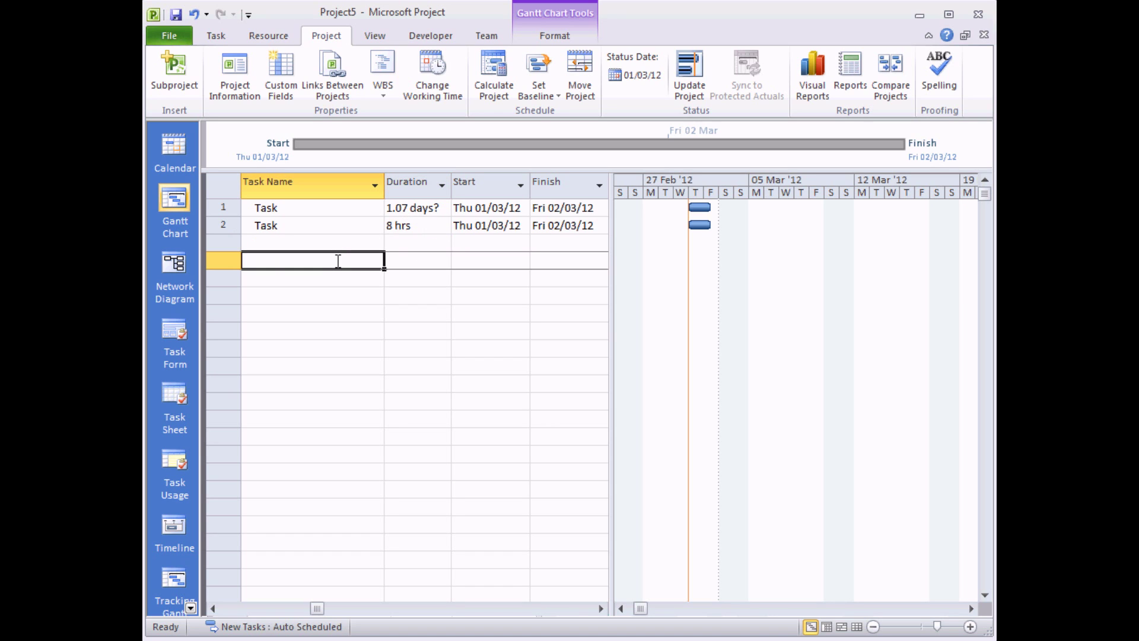
pyautogui.write('New tasks')
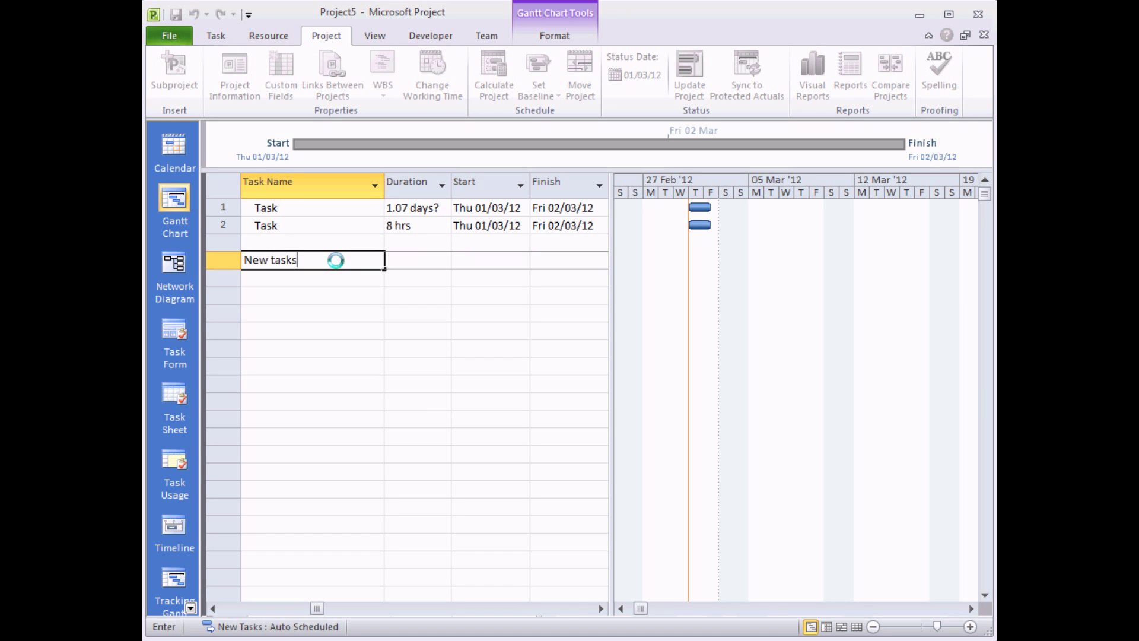
pyautogui.press('Tab')
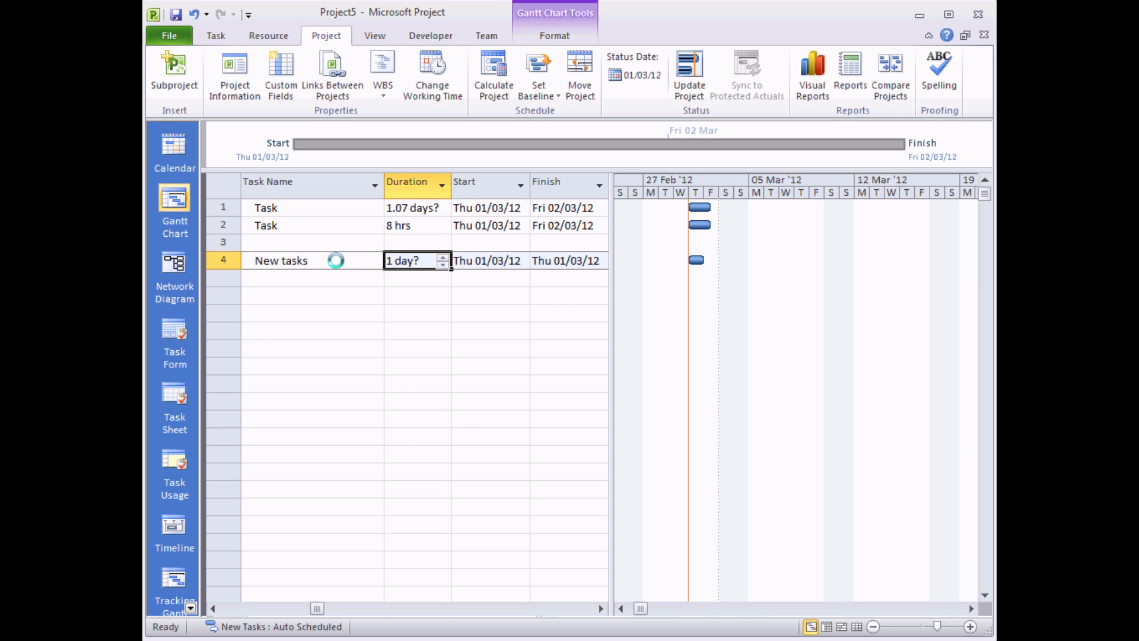
pyautogui.press('Return')
pyautogui.write('New ')
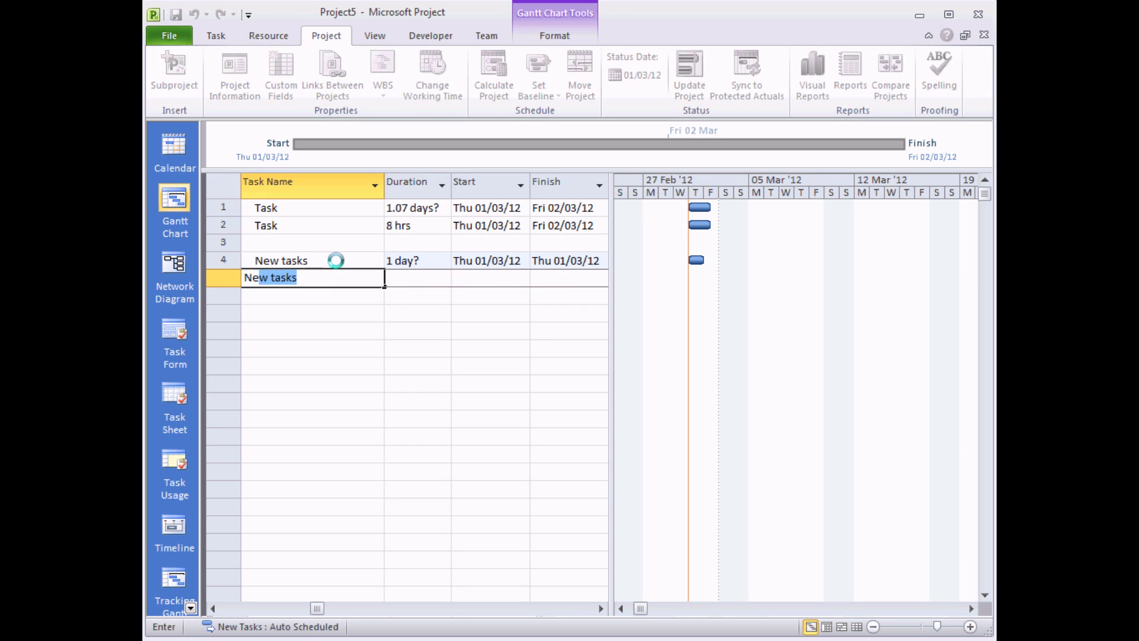
pyautogui.write('tasks')
pyautogui.press('Tab')
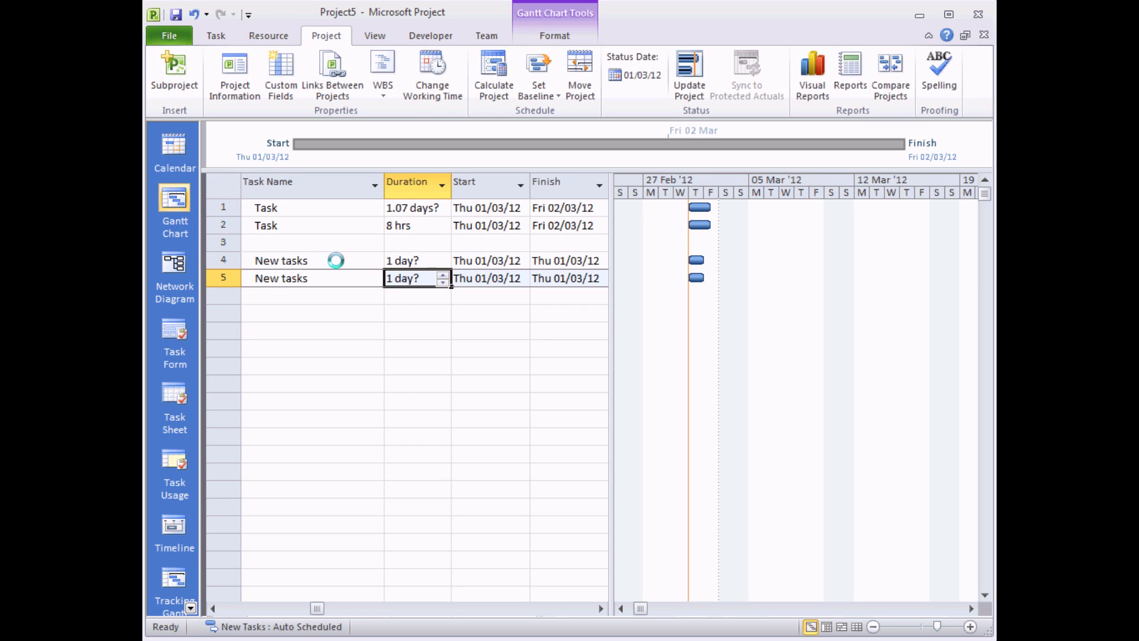
pyautogui.write('7.5h')
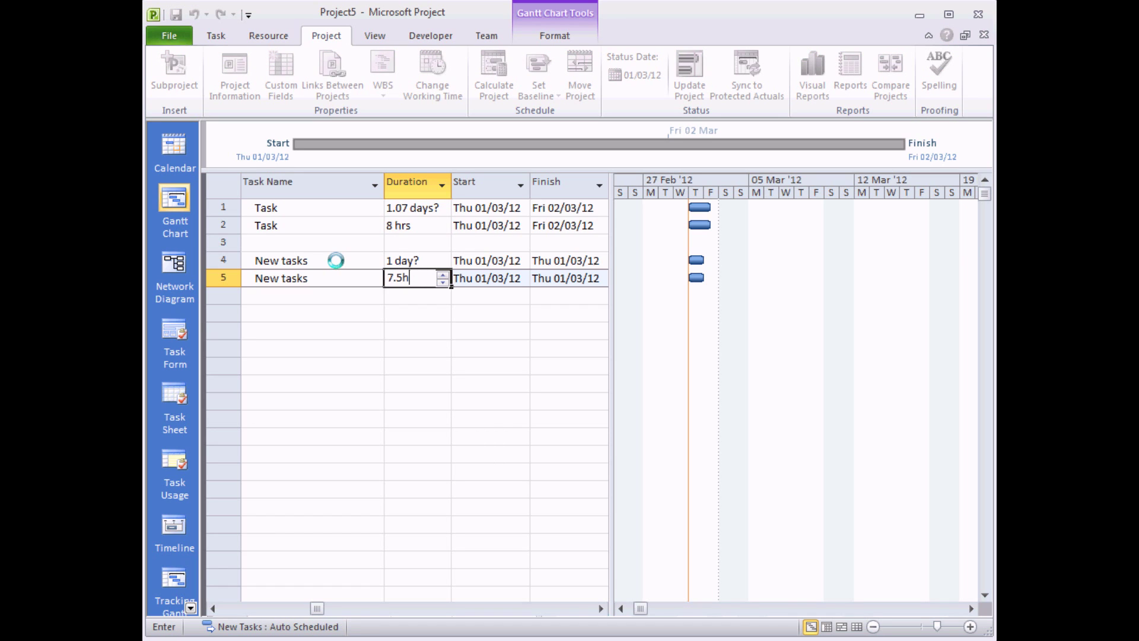
pyautogui.press('Return')
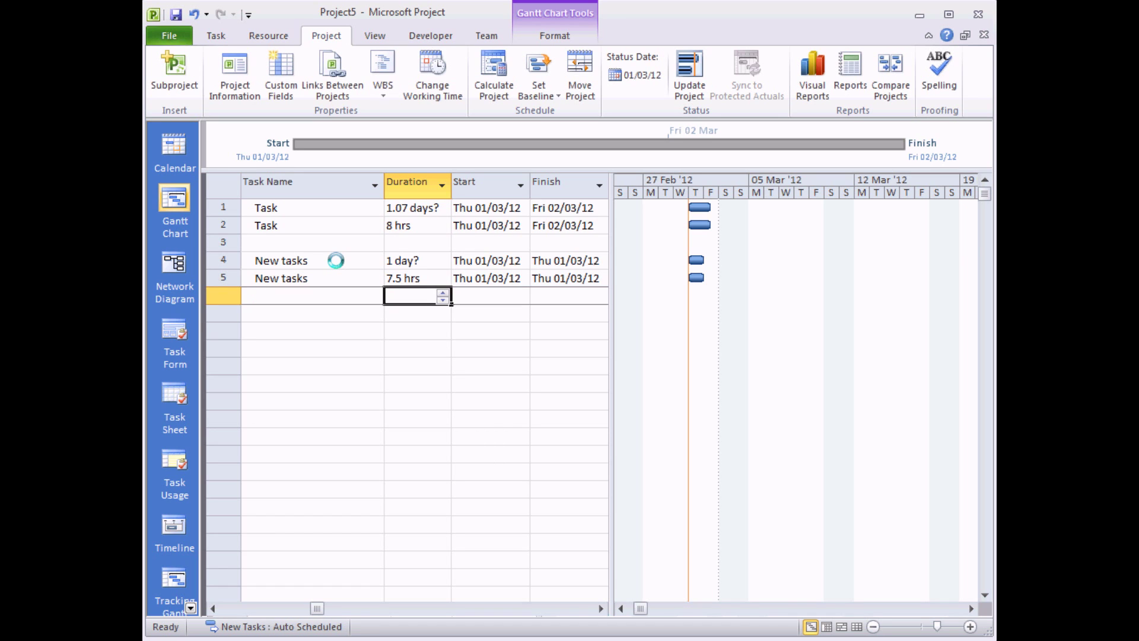
# Set the duration of the first Task to 1 day and of the second Task to 7.5h
pyautogui.moveTo(699, 262)
pyautogui.click(409, 209)
pyautogui.write('1')
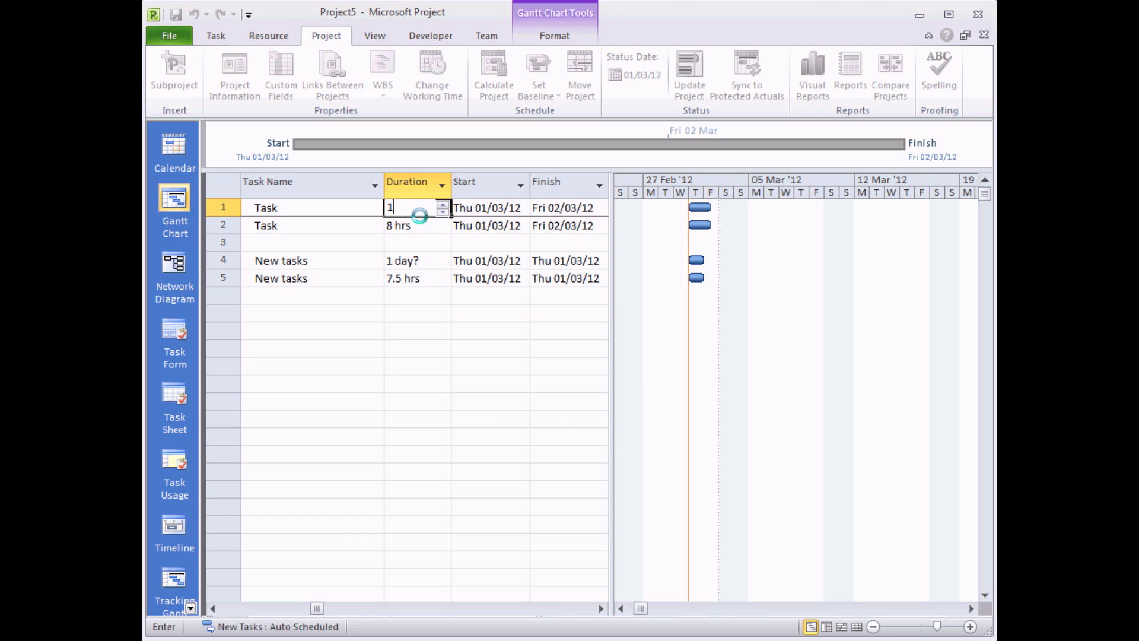
pyautogui.press('Return')
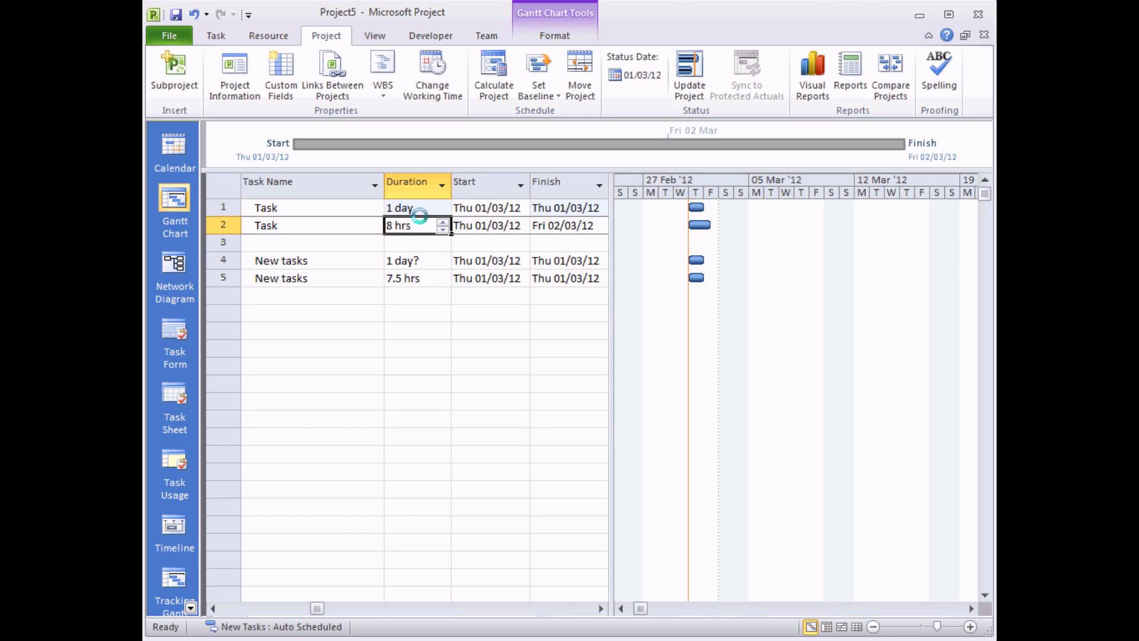
pyautogui.write('7.5h')
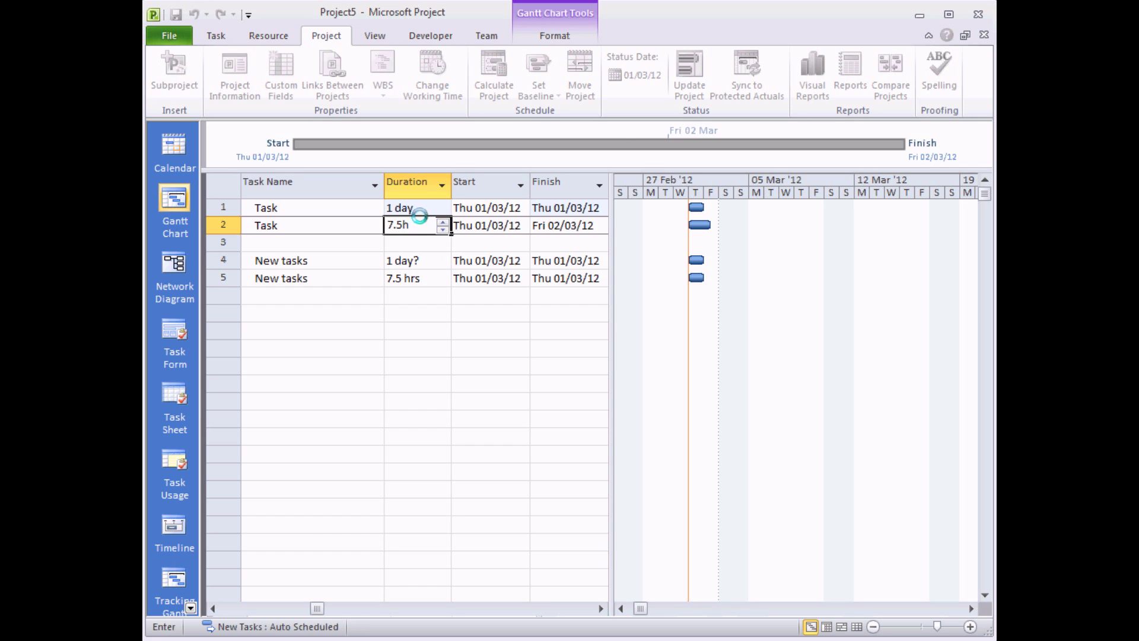
pyautogui.press('Return')
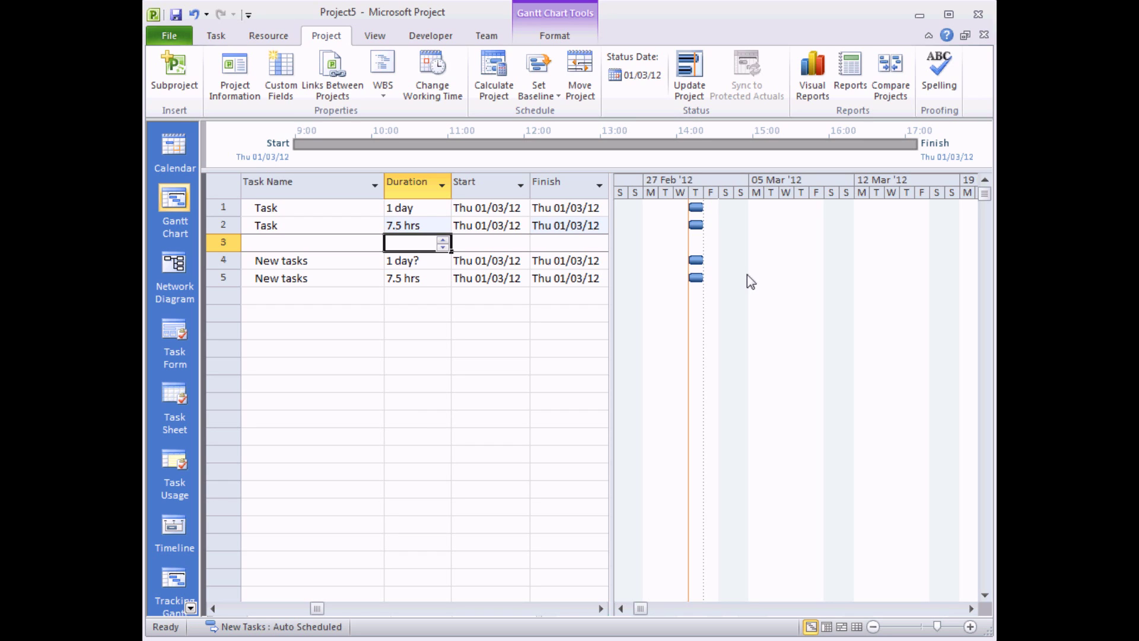
# Open the project's scheduling options to review the calendar settings
pyautogui.click(170, 38)
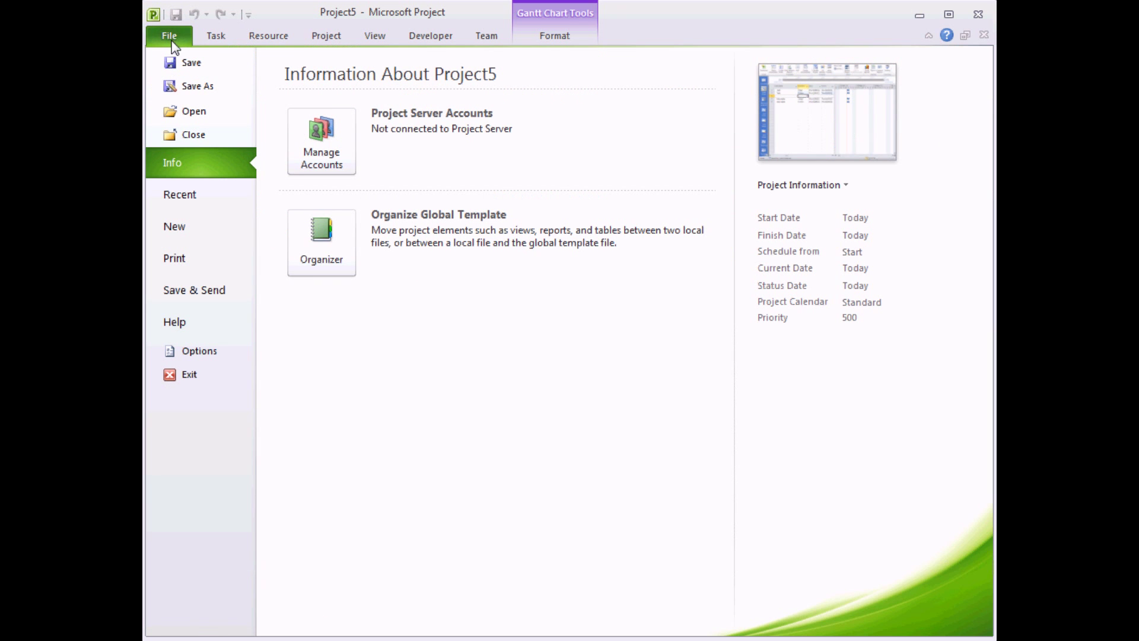
pyautogui.click(233, 353)
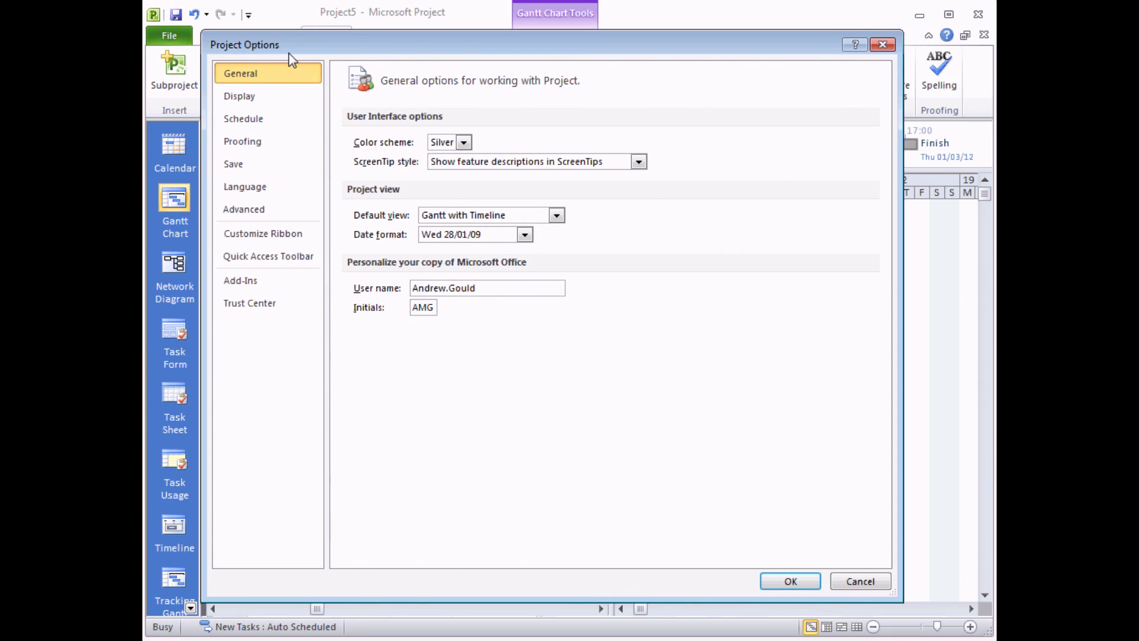
pyautogui.click(273, 120)
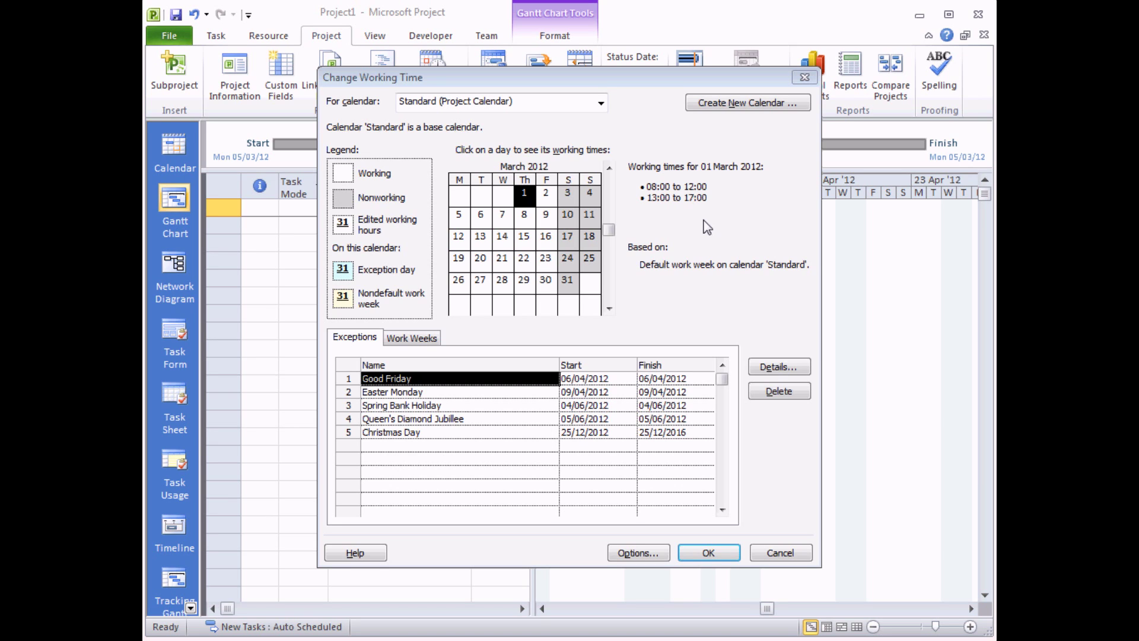
# Examine which calendars are available in Project1's working time settings, and leave them without changes
pyautogui.click(601, 102)
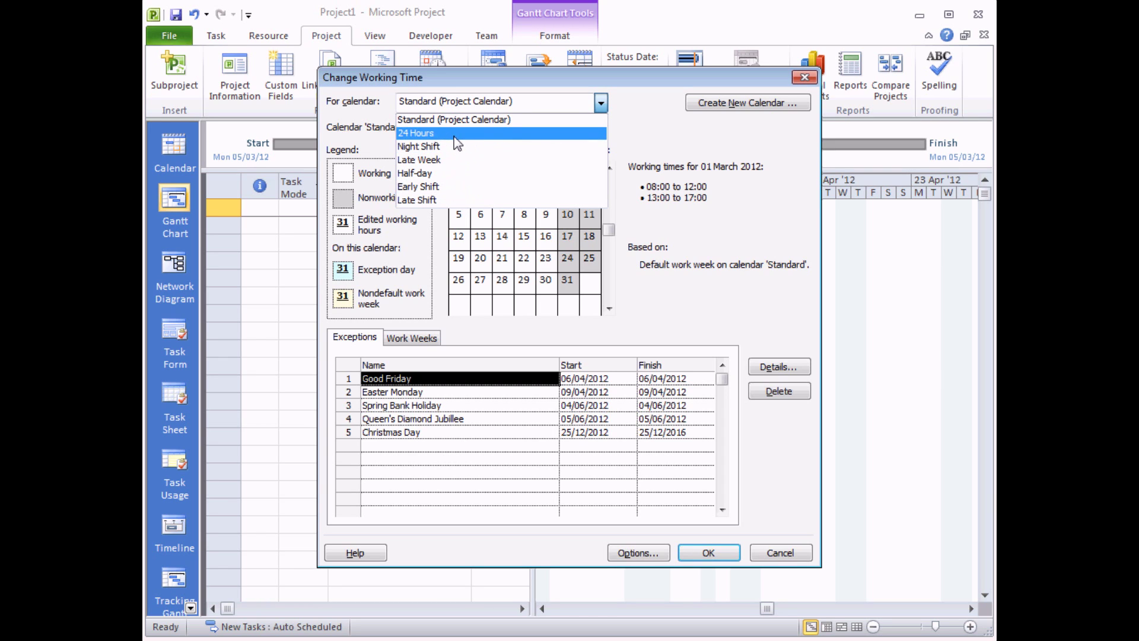
pyautogui.click(601, 105)
pyautogui.click(781, 553)
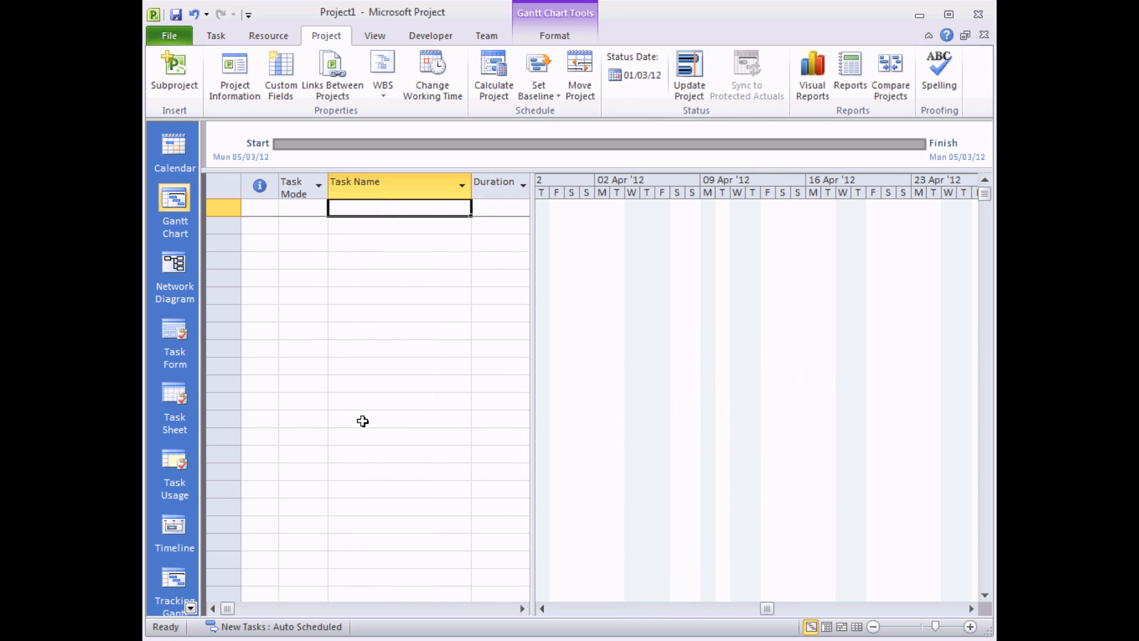
# Create a new blank project and examine which calendars its working time settings offer
pyautogui.click(184, 39)
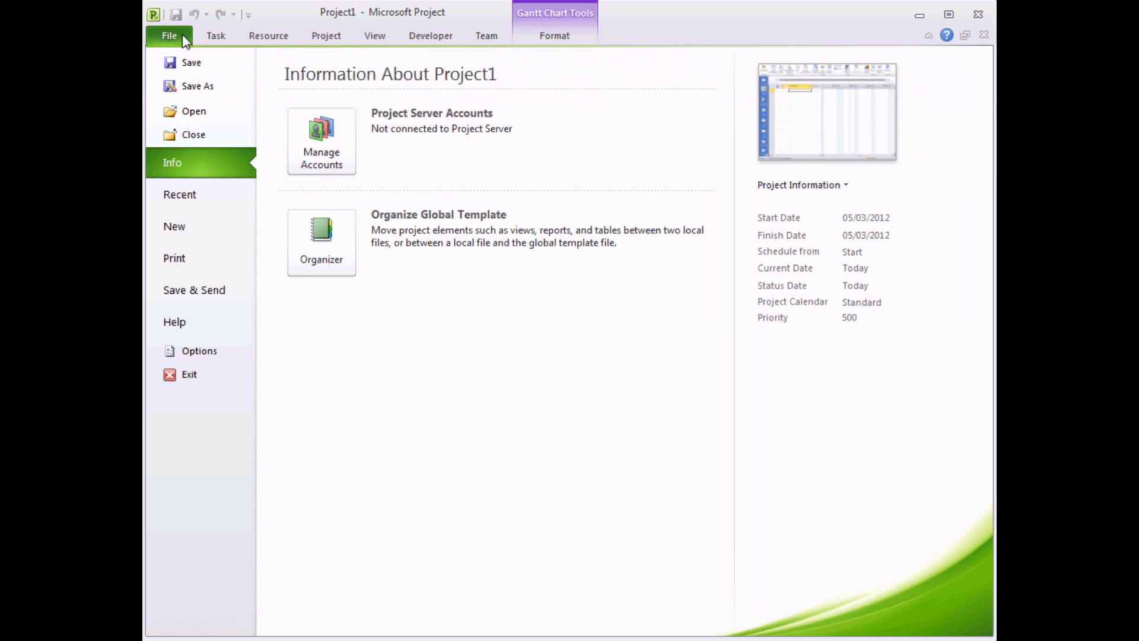
pyautogui.click(217, 234)
pyautogui.click(780, 422)
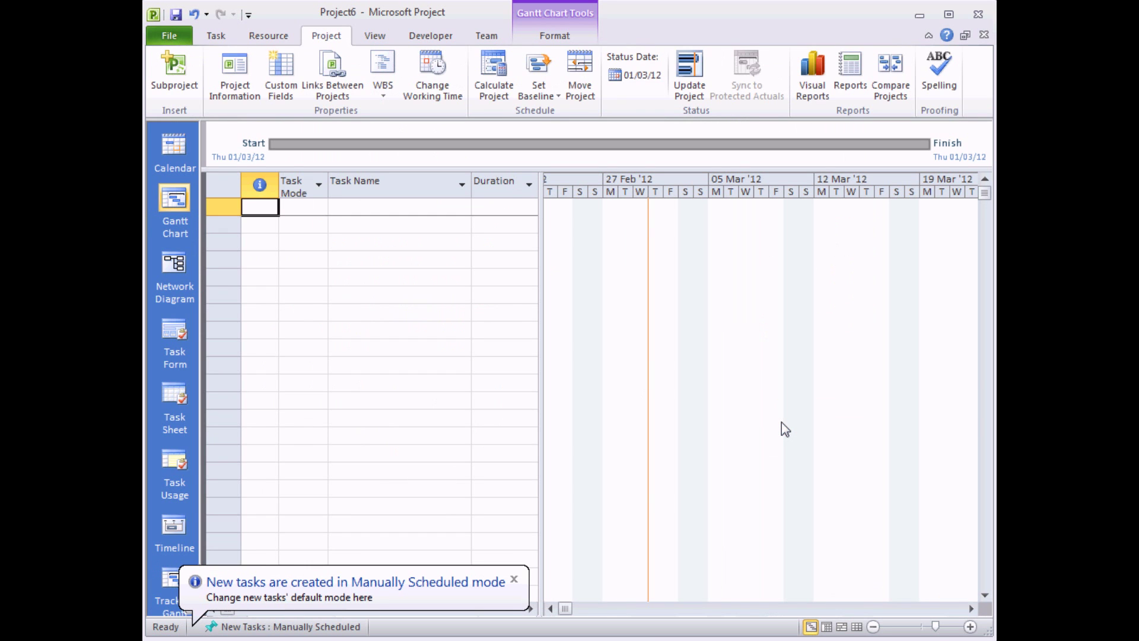
pyautogui.click(432, 85)
pyautogui.click(602, 104)
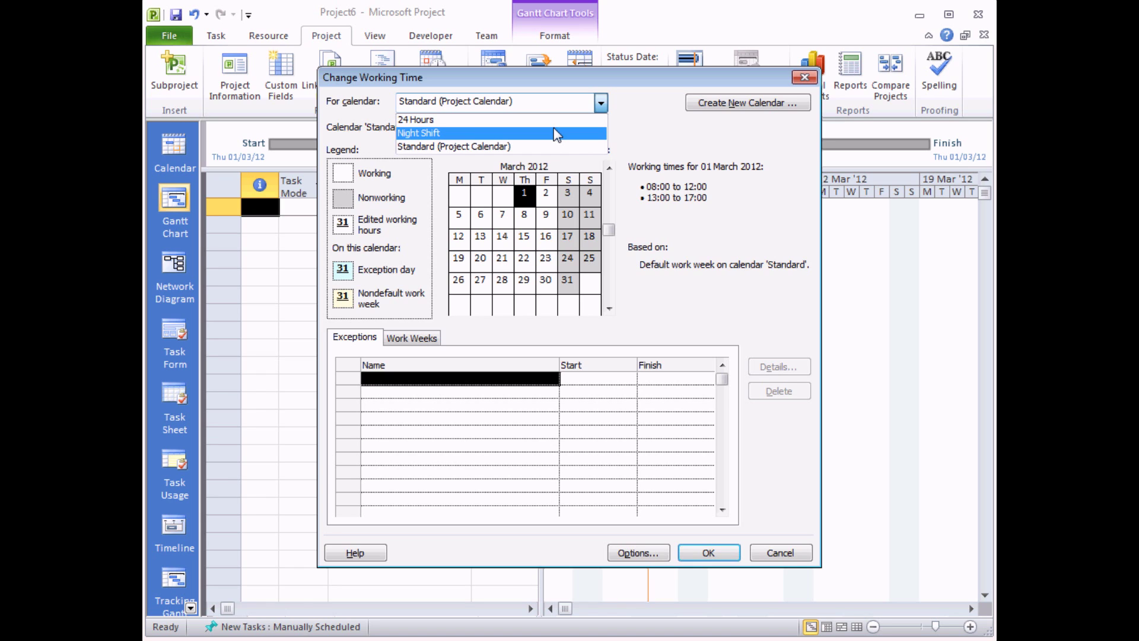
pyautogui.click(785, 554)
pyautogui.click(784, 553)
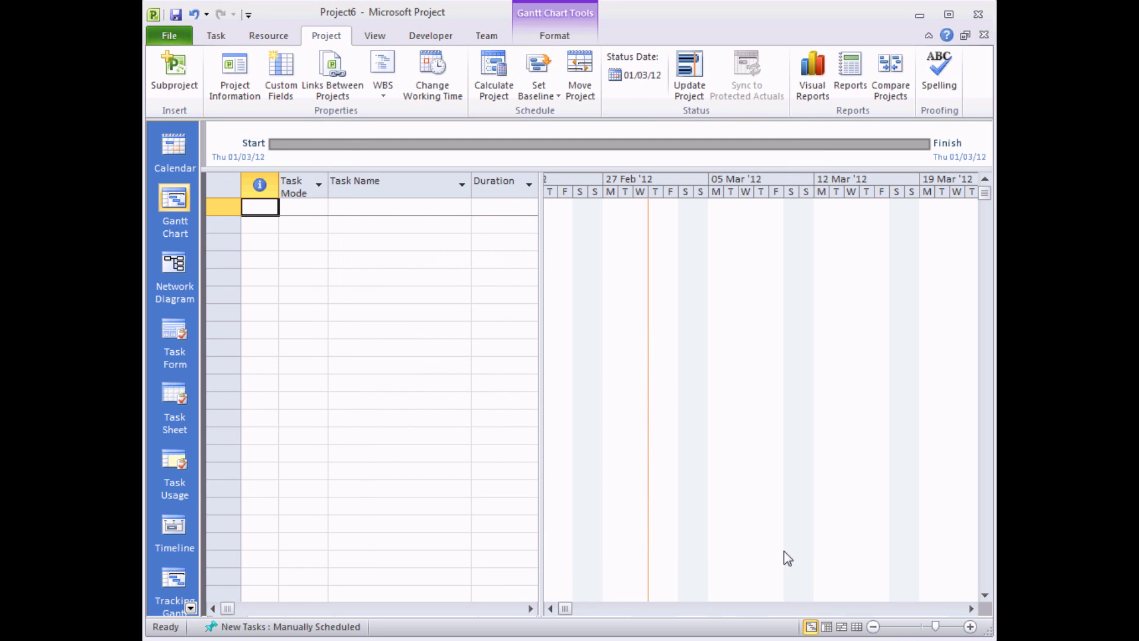
# Close the new blank project and compare with the calendars available in Project1
pyautogui.click(985, 37)
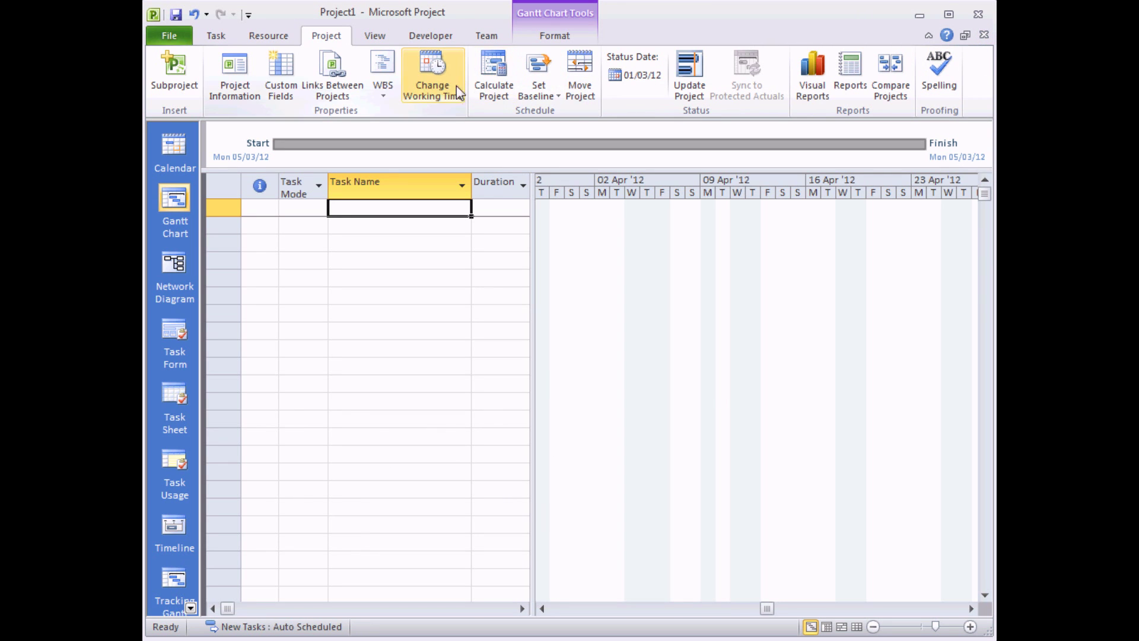
pyautogui.click(432, 90)
pyautogui.click(601, 103)
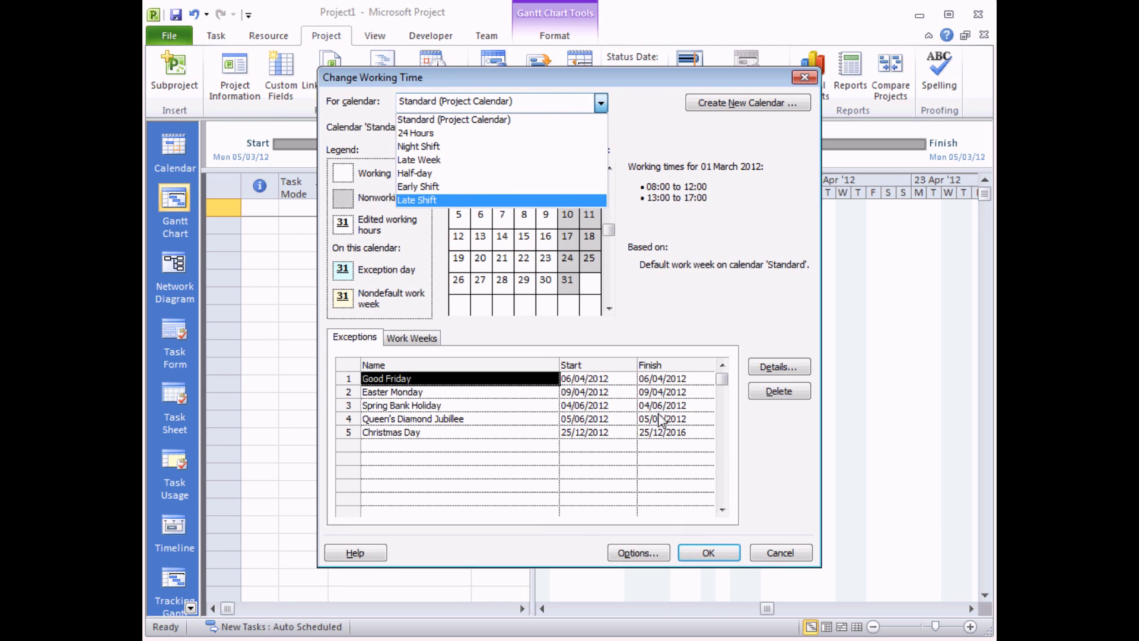
pyautogui.click(786, 554)
pyautogui.click(786, 554)
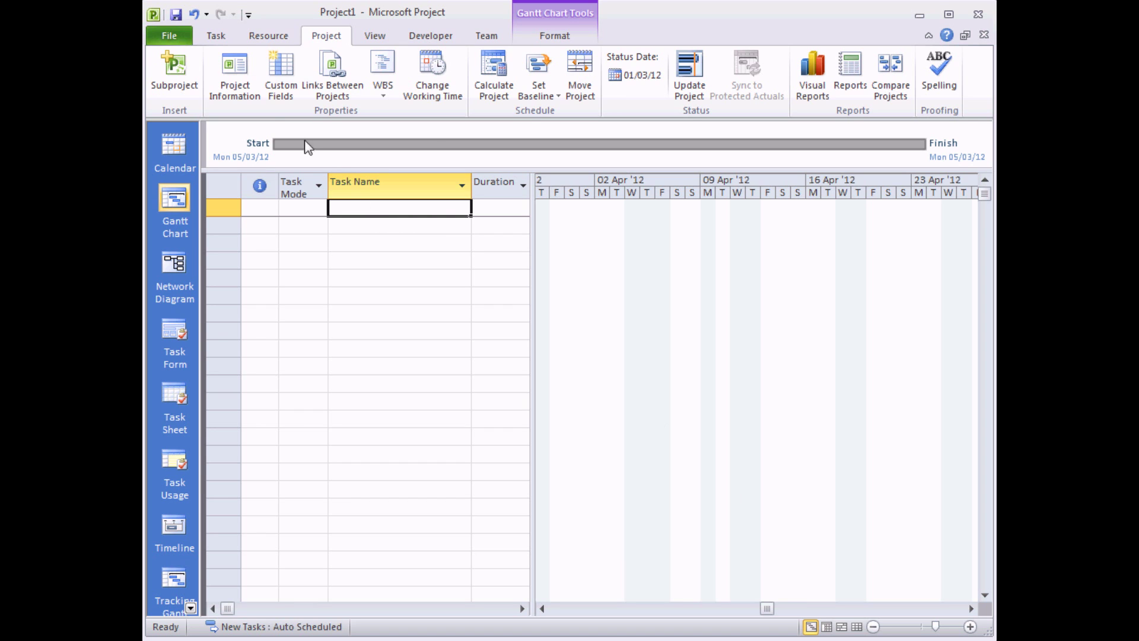
# Open the Organizer for the global template and show the calendars of Global.MPT and Project1
pyautogui.click(186, 39)
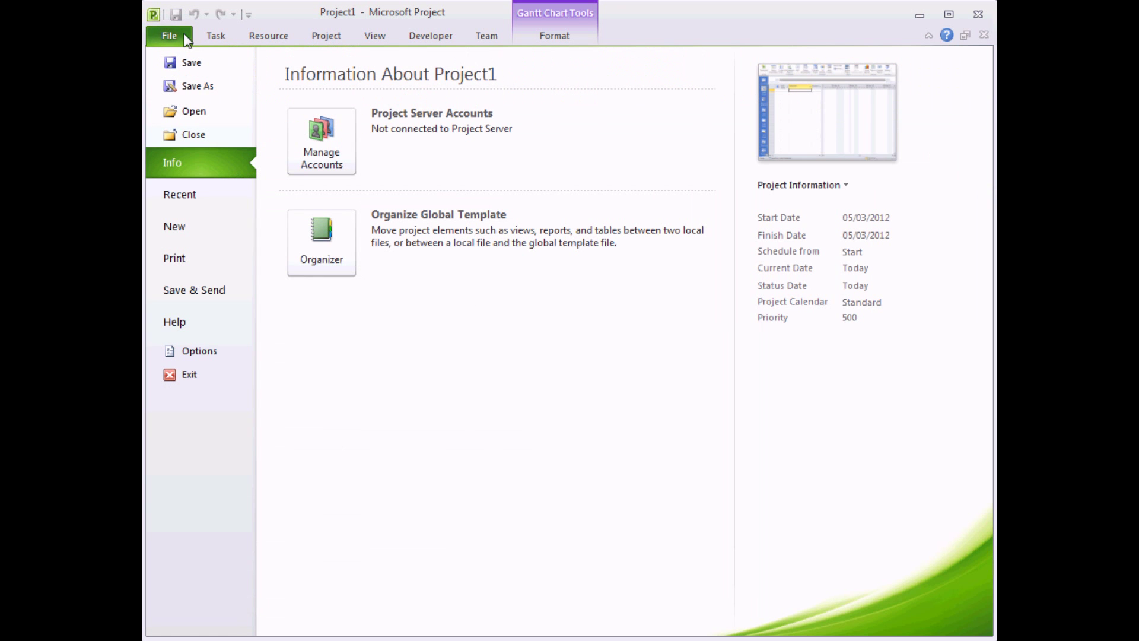
pyautogui.click(323, 236)
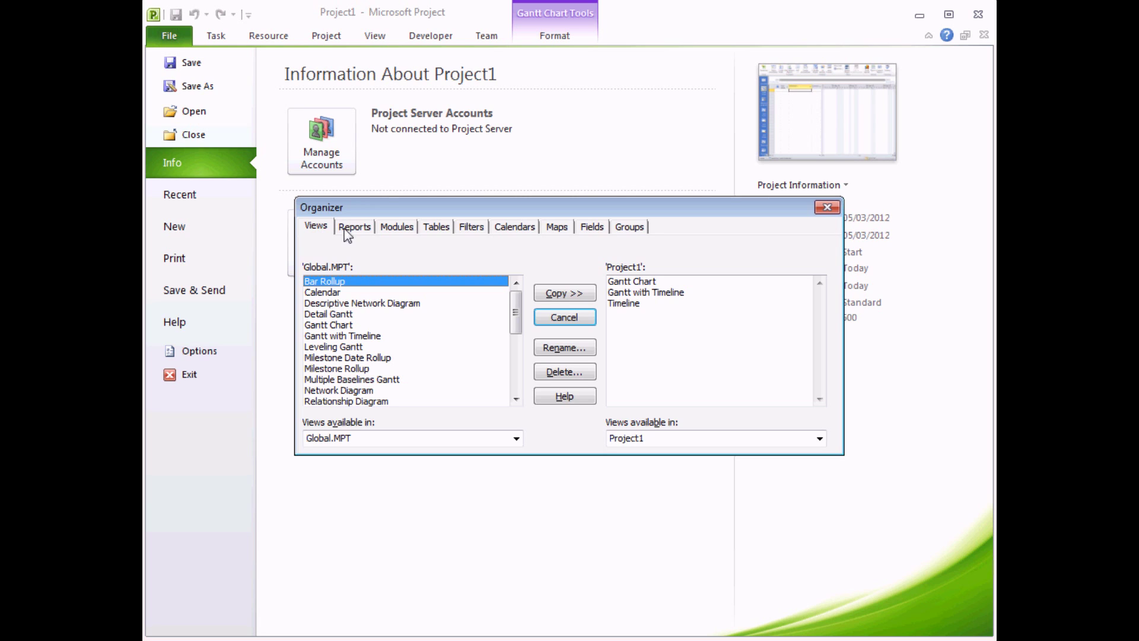
pyautogui.click(356, 228)
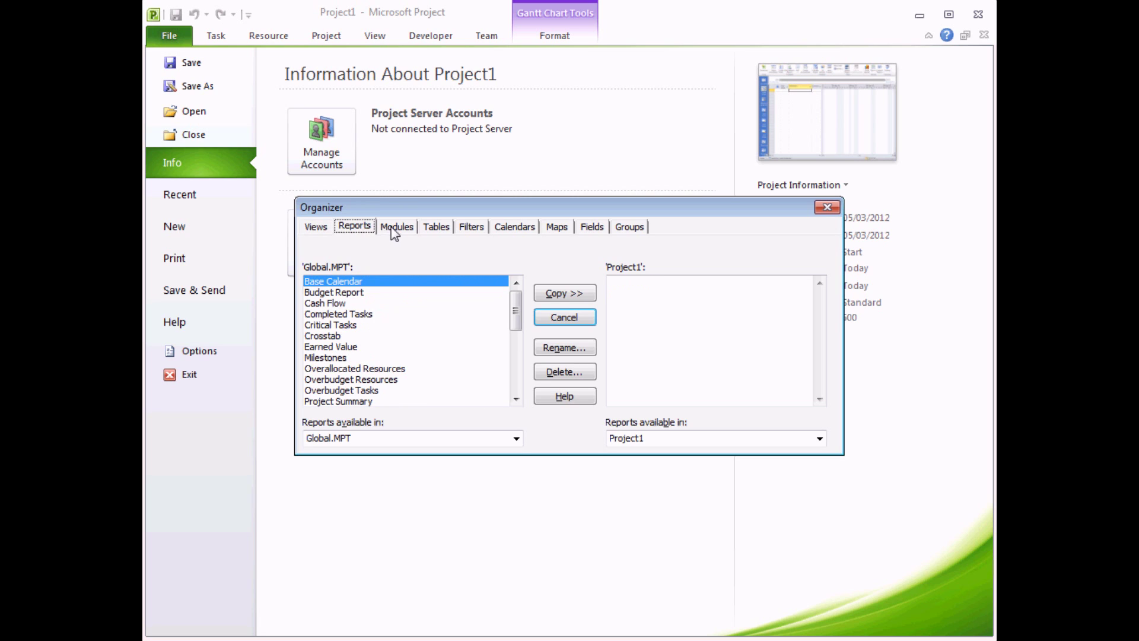
pyautogui.click(395, 234)
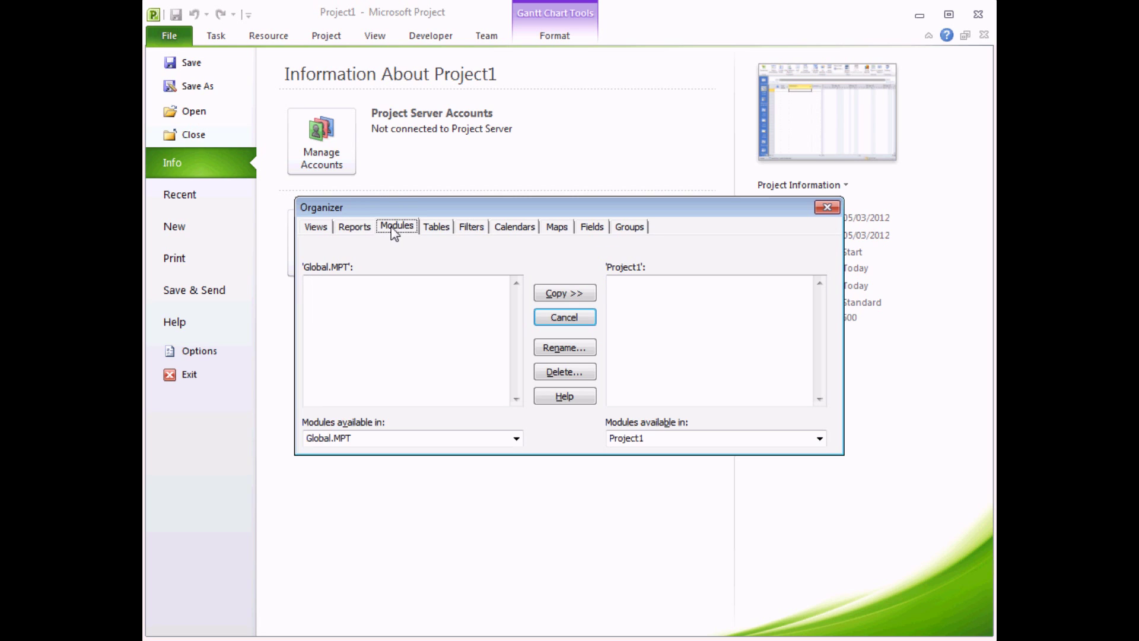
pyautogui.click(440, 229)
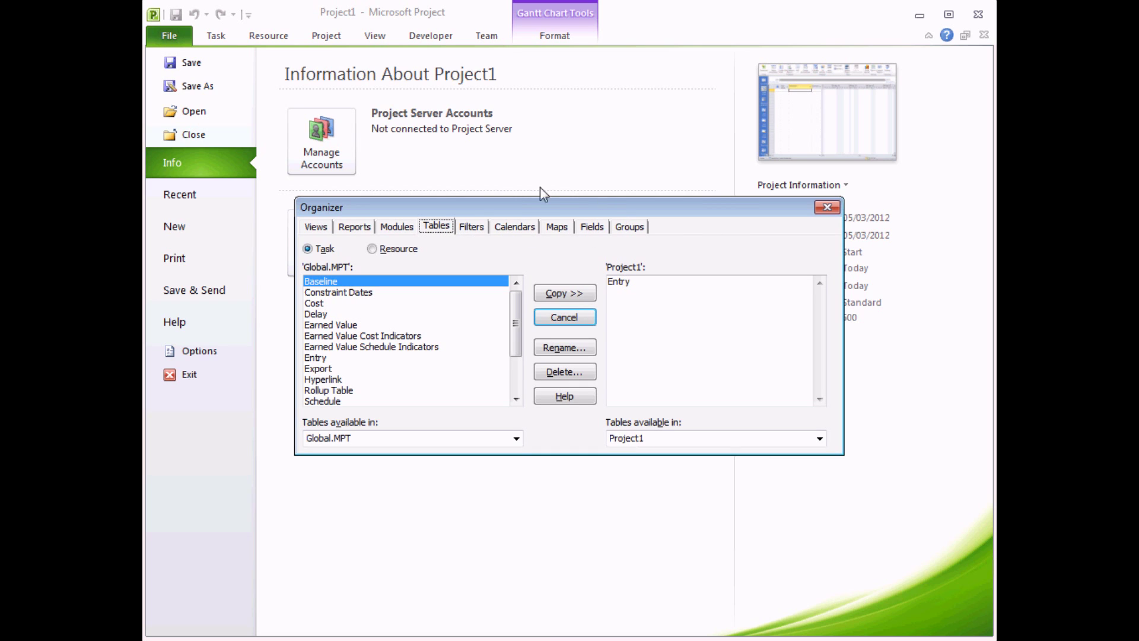
pyautogui.click(515, 232)
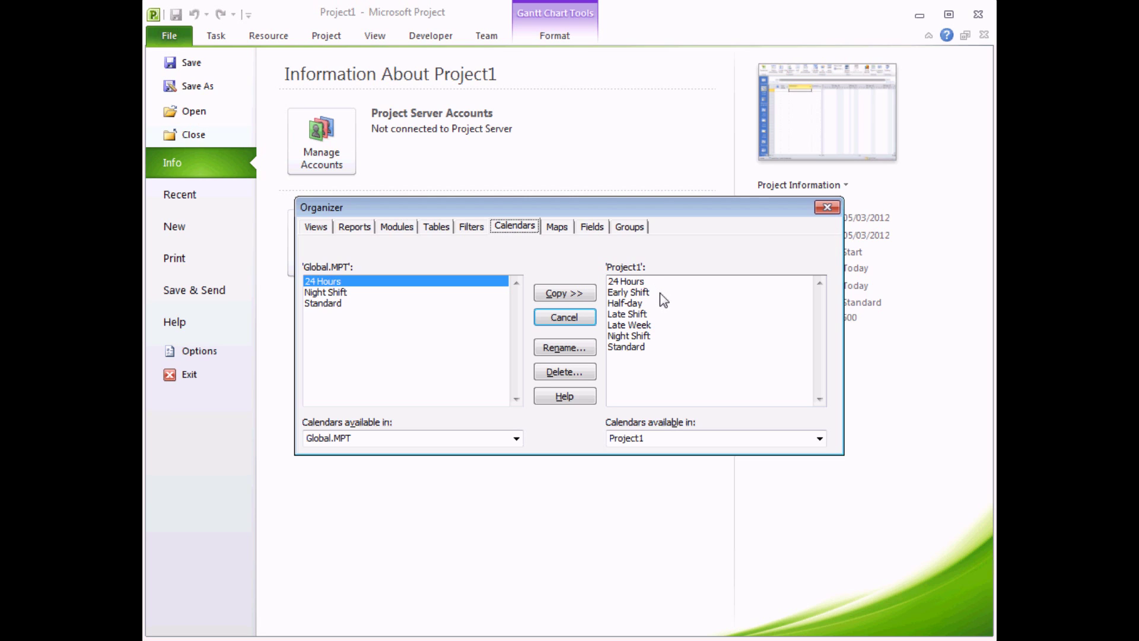
# Copy the Early Shift, Late Shift and Late Week calendars from Project1 to Global.MPT
pyautogui.click(644, 294)
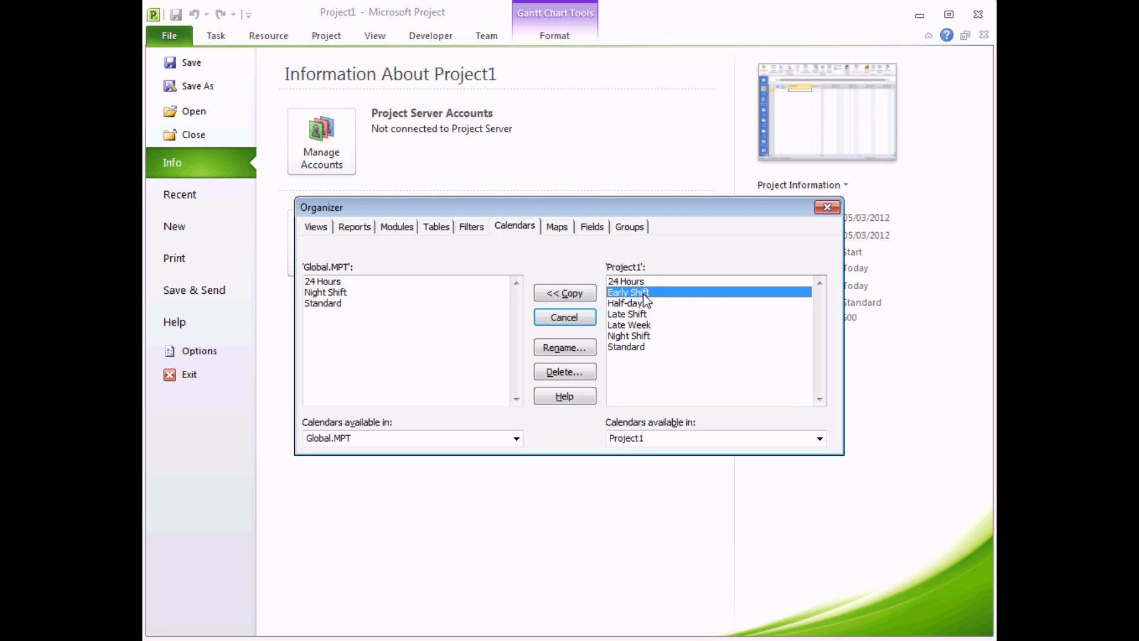
pyautogui.click(570, 295)
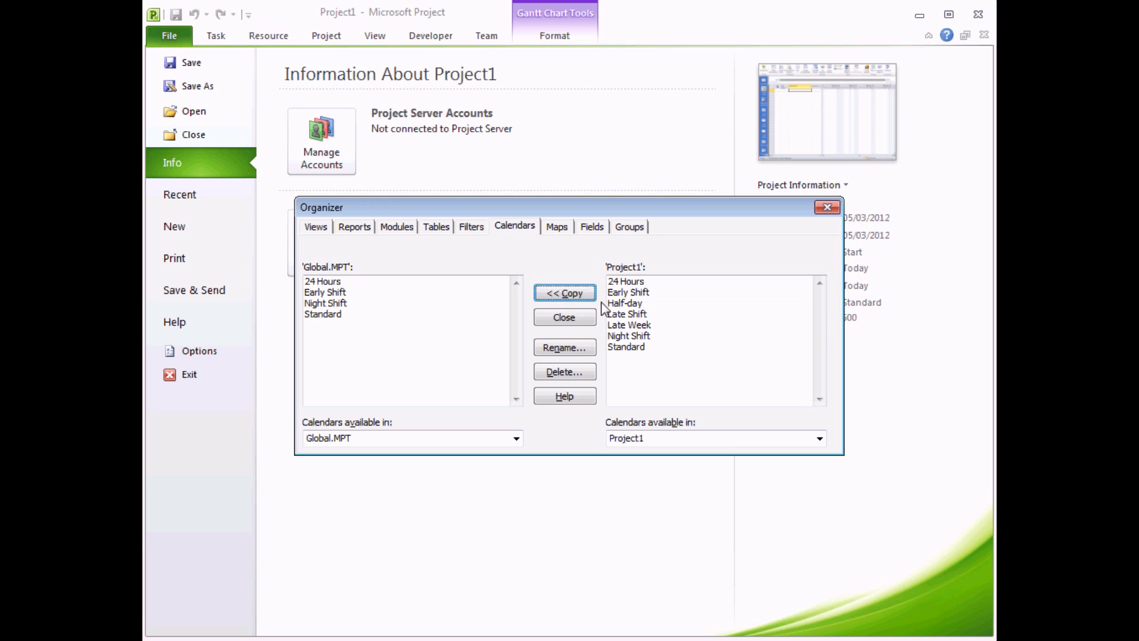
pyautogui.click(620, 313)
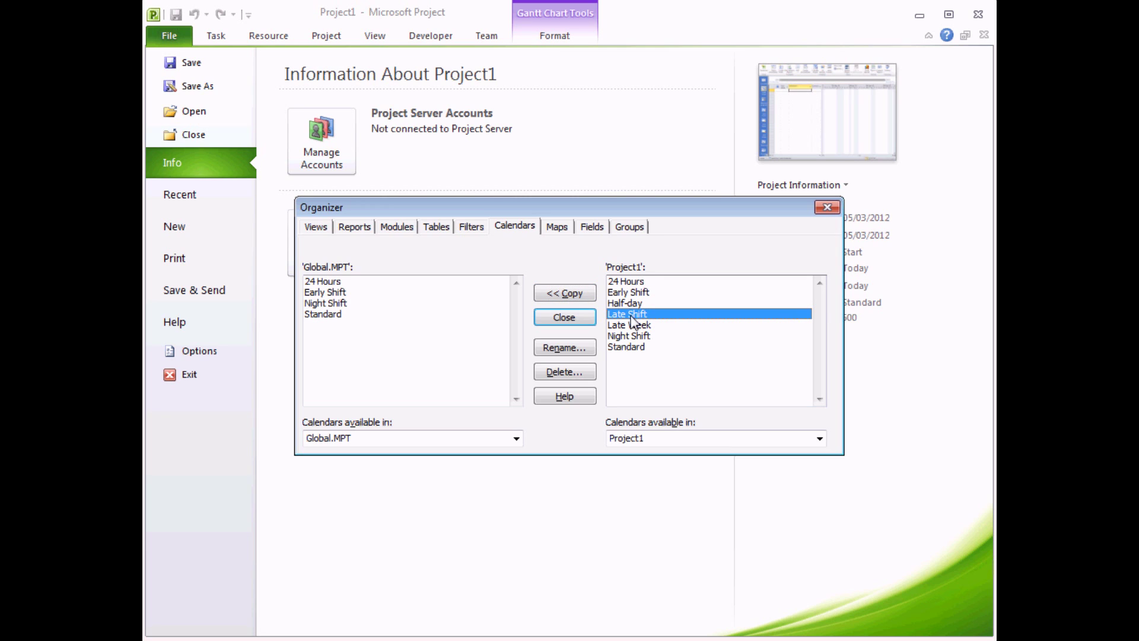
pyautogui.click(571, 293)
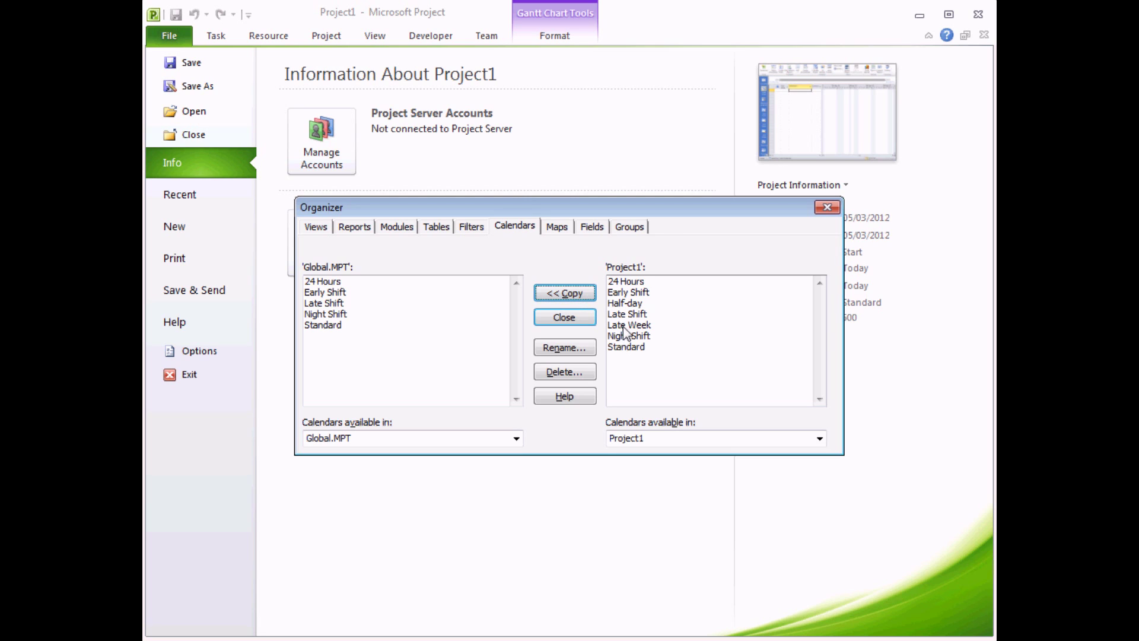
pyautogui.click(623, 325)
pyautogui.click(591, 296)
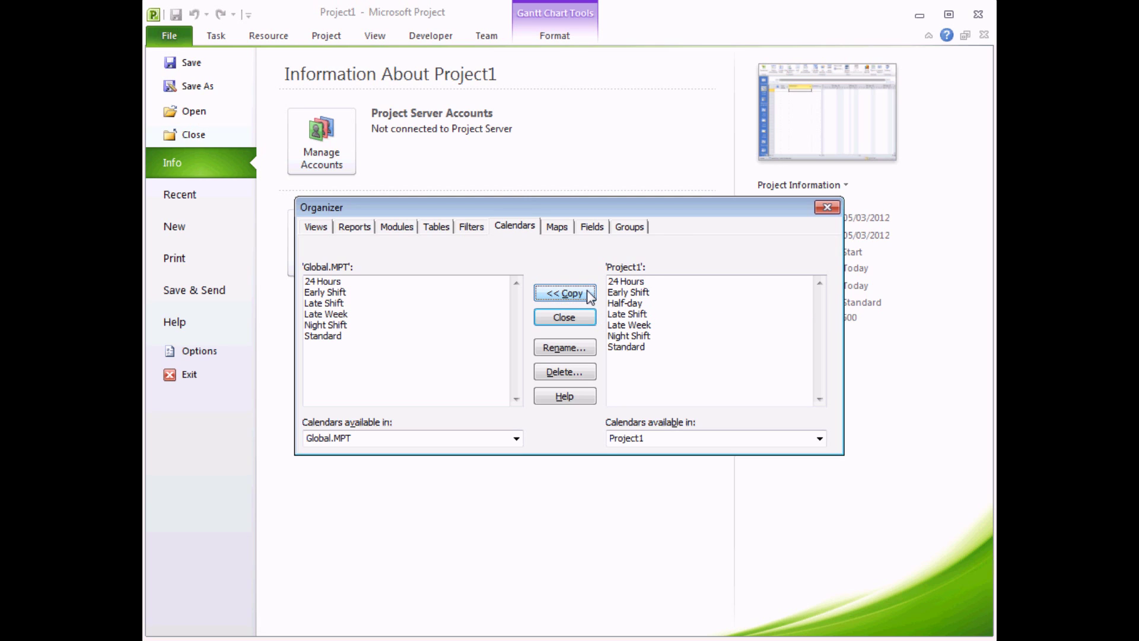
# Try to copy the Standard calendar from Project1 to Global.MPT, declining to replace the existing one
pyautogui.click(629, 350)
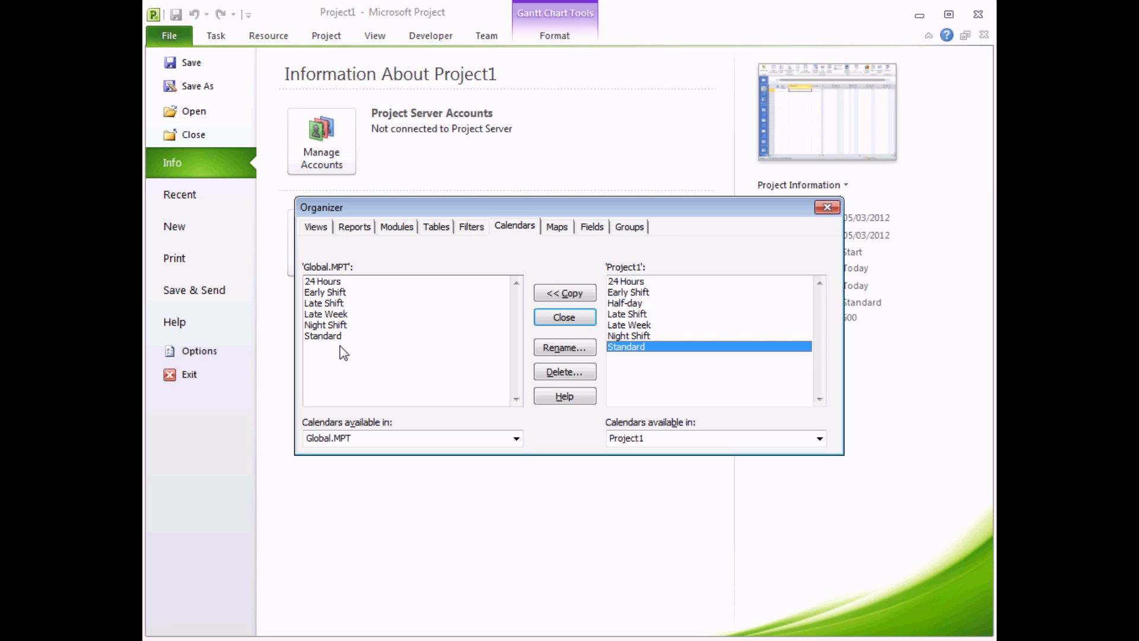
pyautogui.click(579, 295)
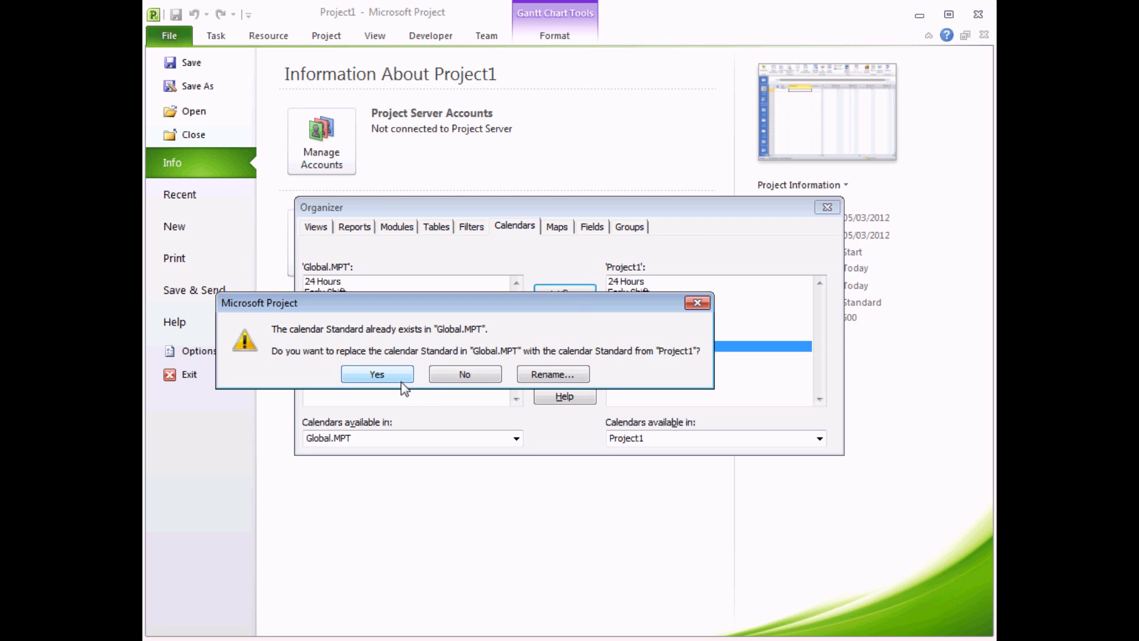
pyautogui.click(469, 374)
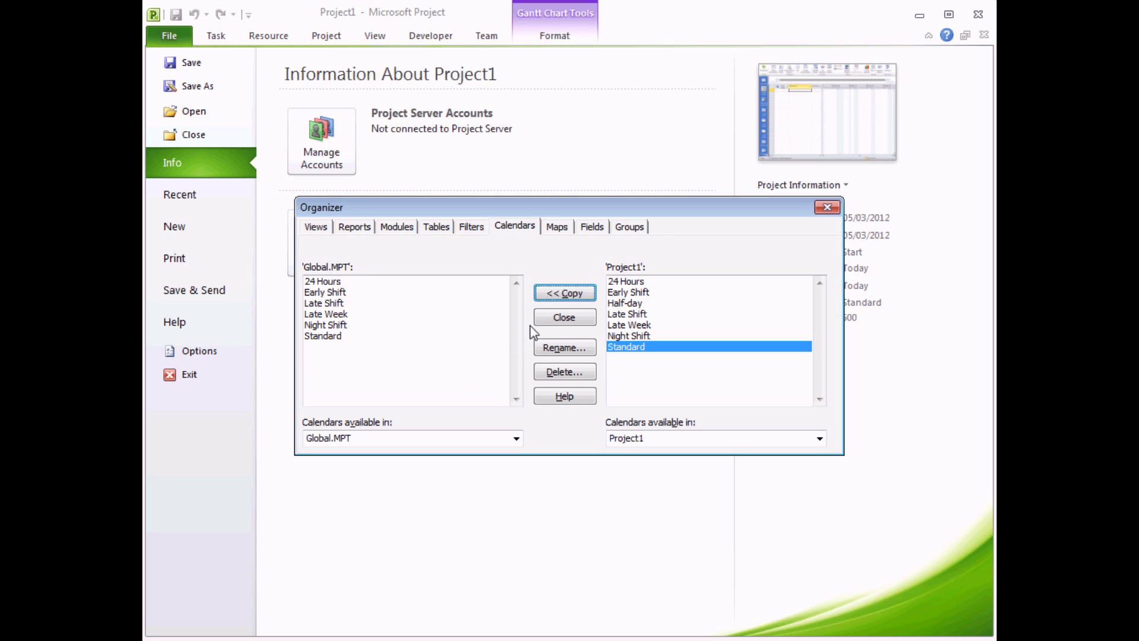
# Close the Organizer and create a new blank project
pyautogui.click(565, 320)
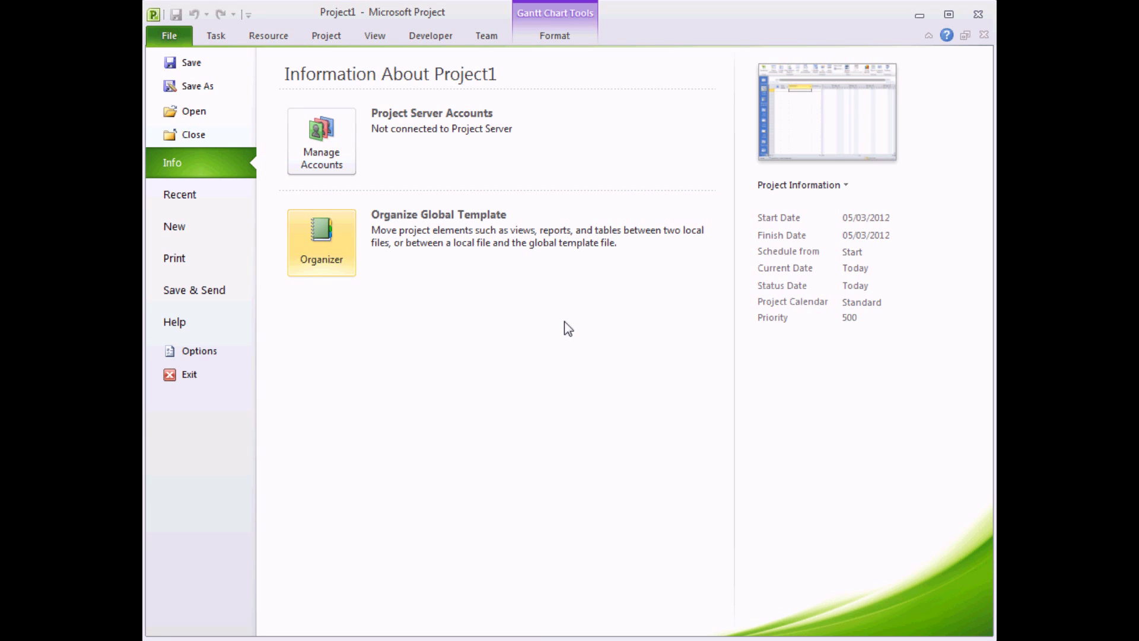
pyautogui.click(218, 38)
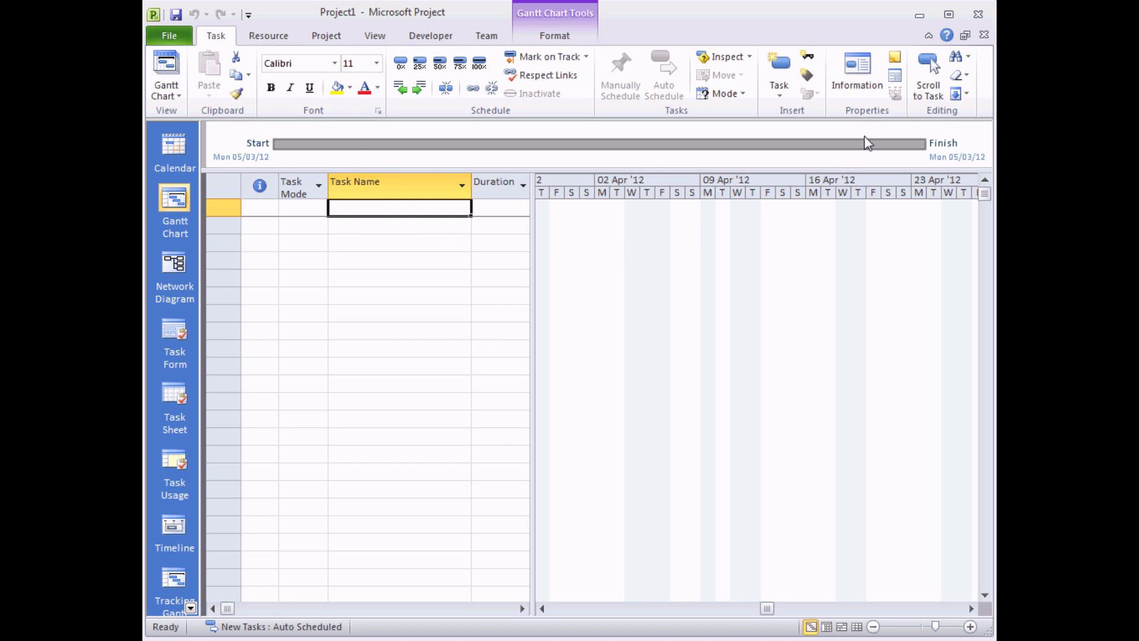
pyautogui.click(157, 41)
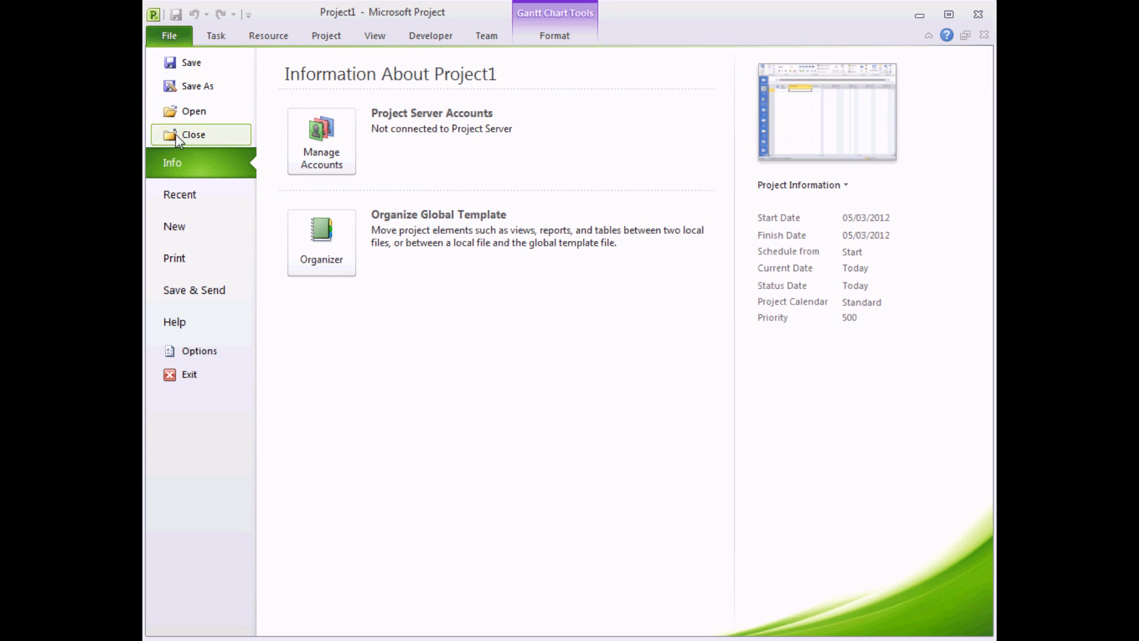
pyautogui.click(185, 225)
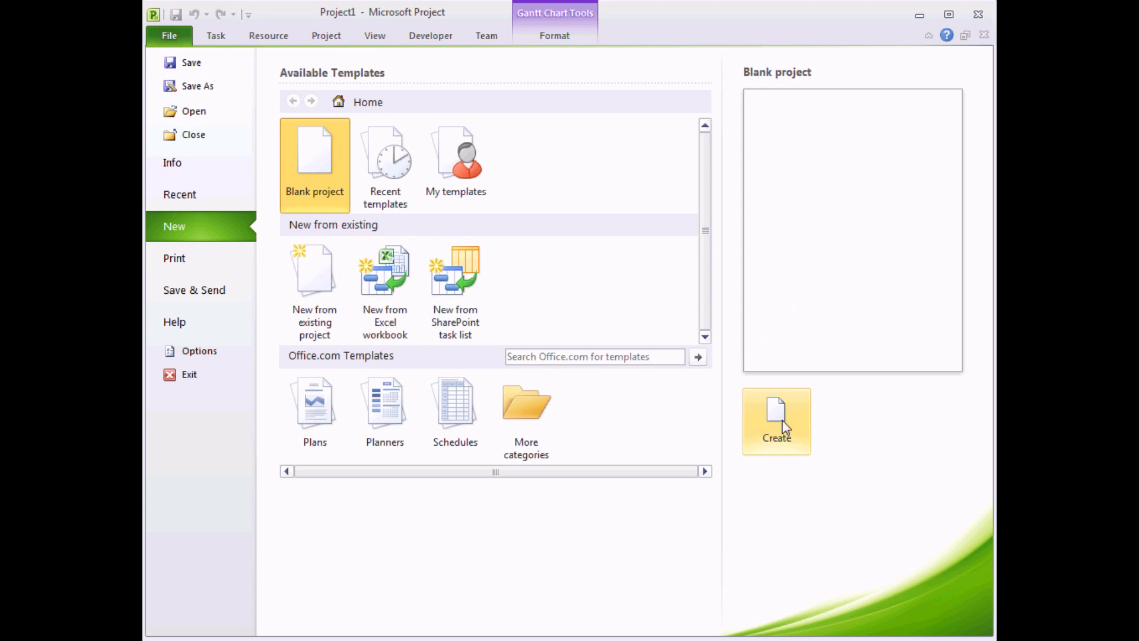
pyautogui.click(777, 429)
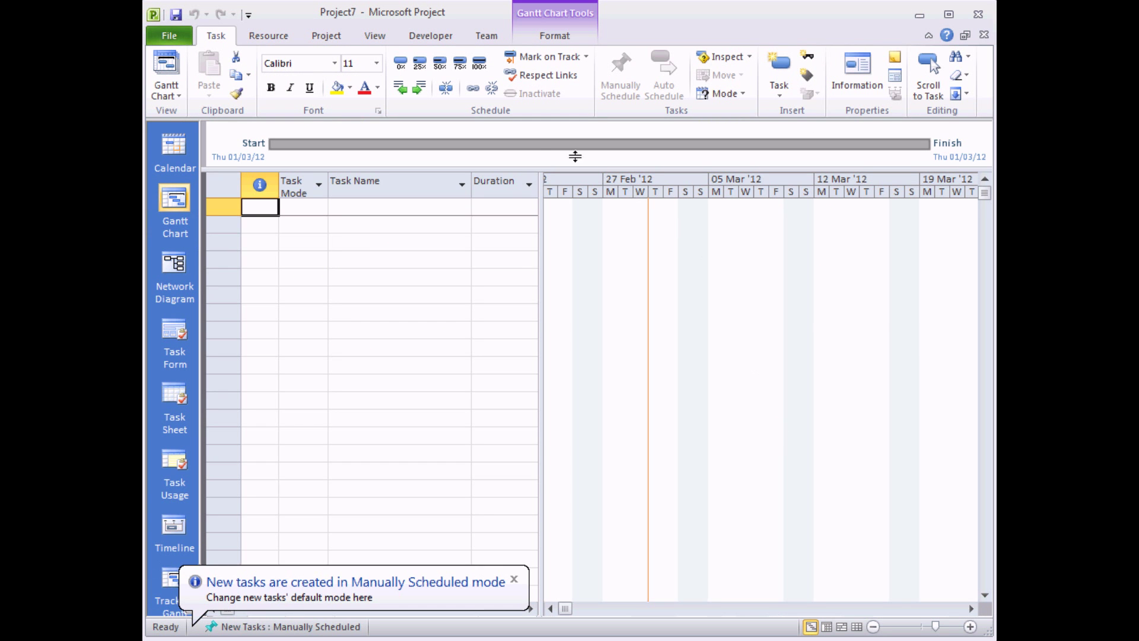
# Open the new project's working time settings and examine which calendars are available
pyautogui.click(327, 36)
pyautogui.click(439, 73)
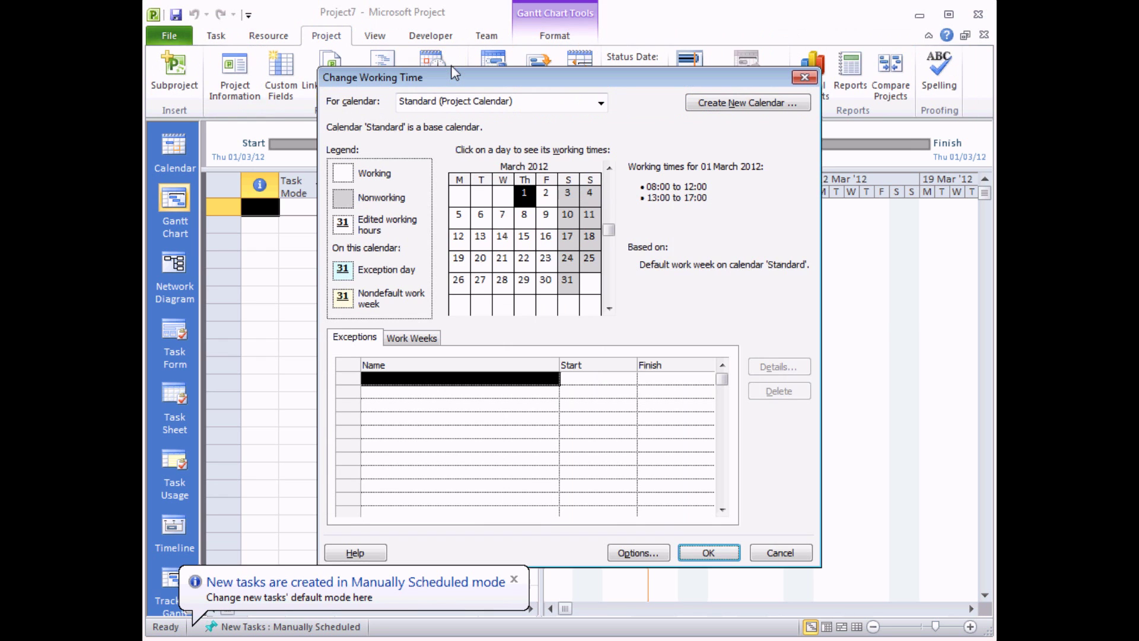
pyautogui.click(601, 103)
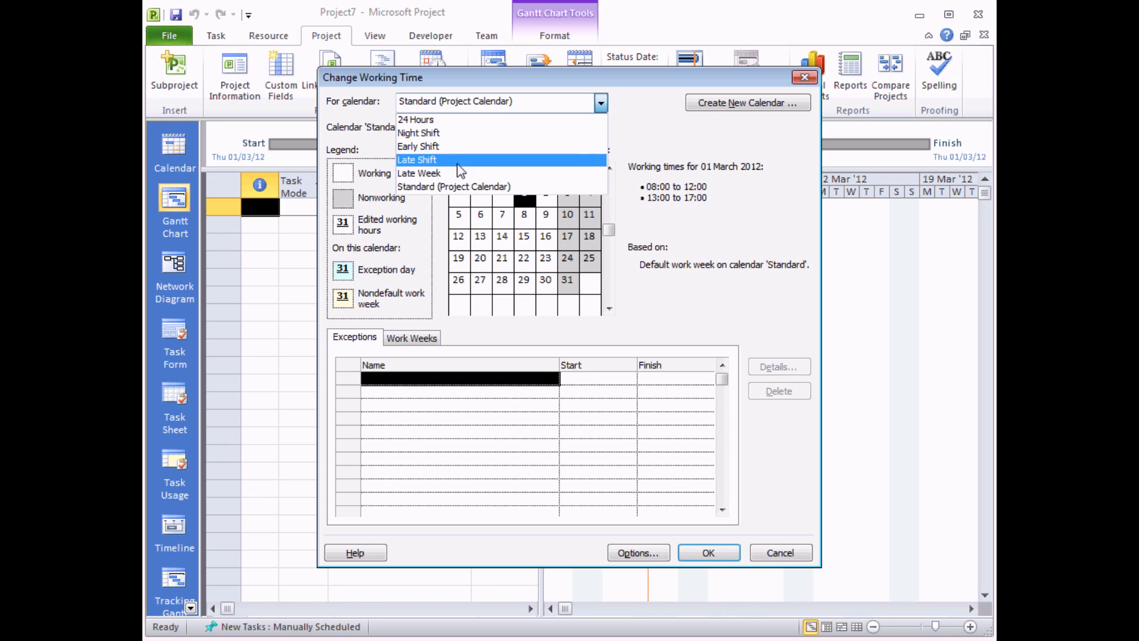
pyautogui.click(601, 105)
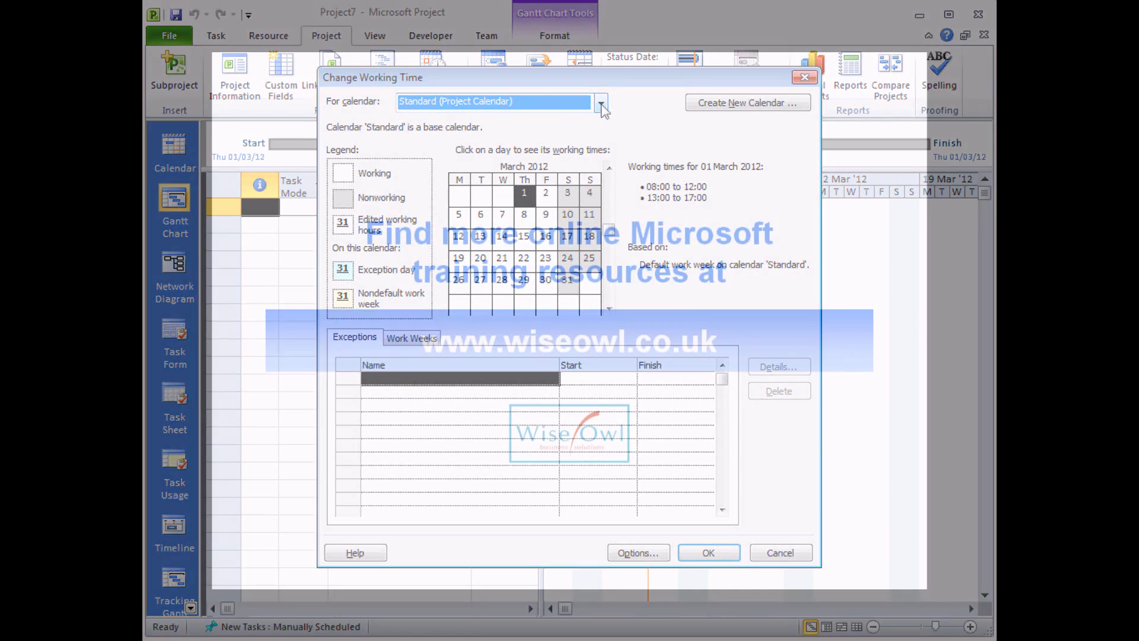